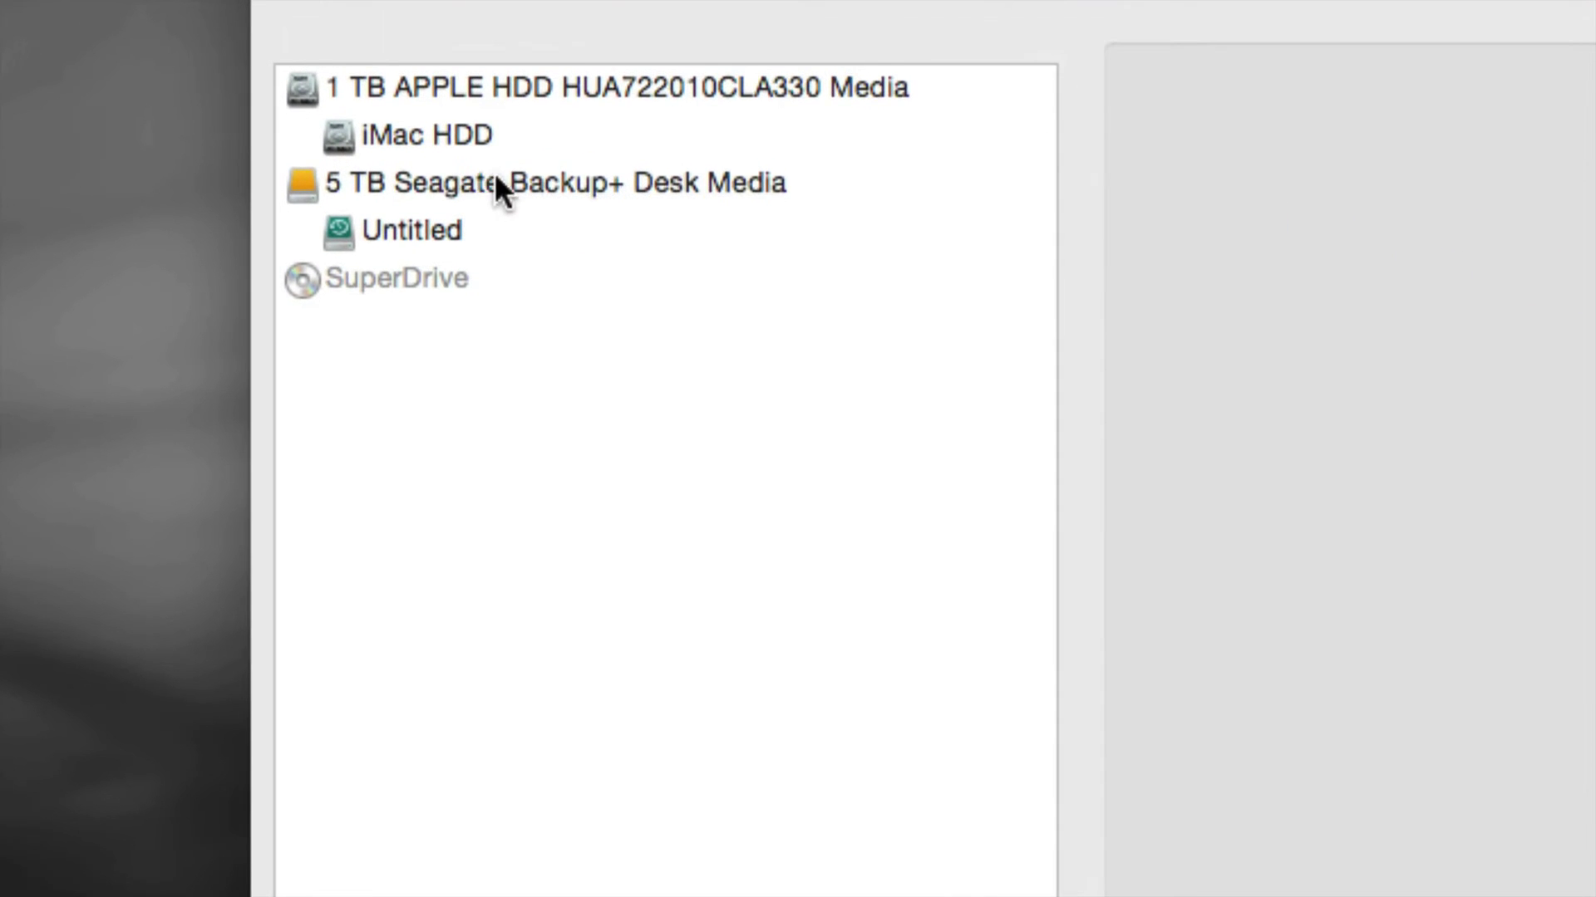
Examine the 5 TB Seagate disk, the internal 1 TB Apple disk and its iMac HDD volume in the drive list.
click(477, 166)
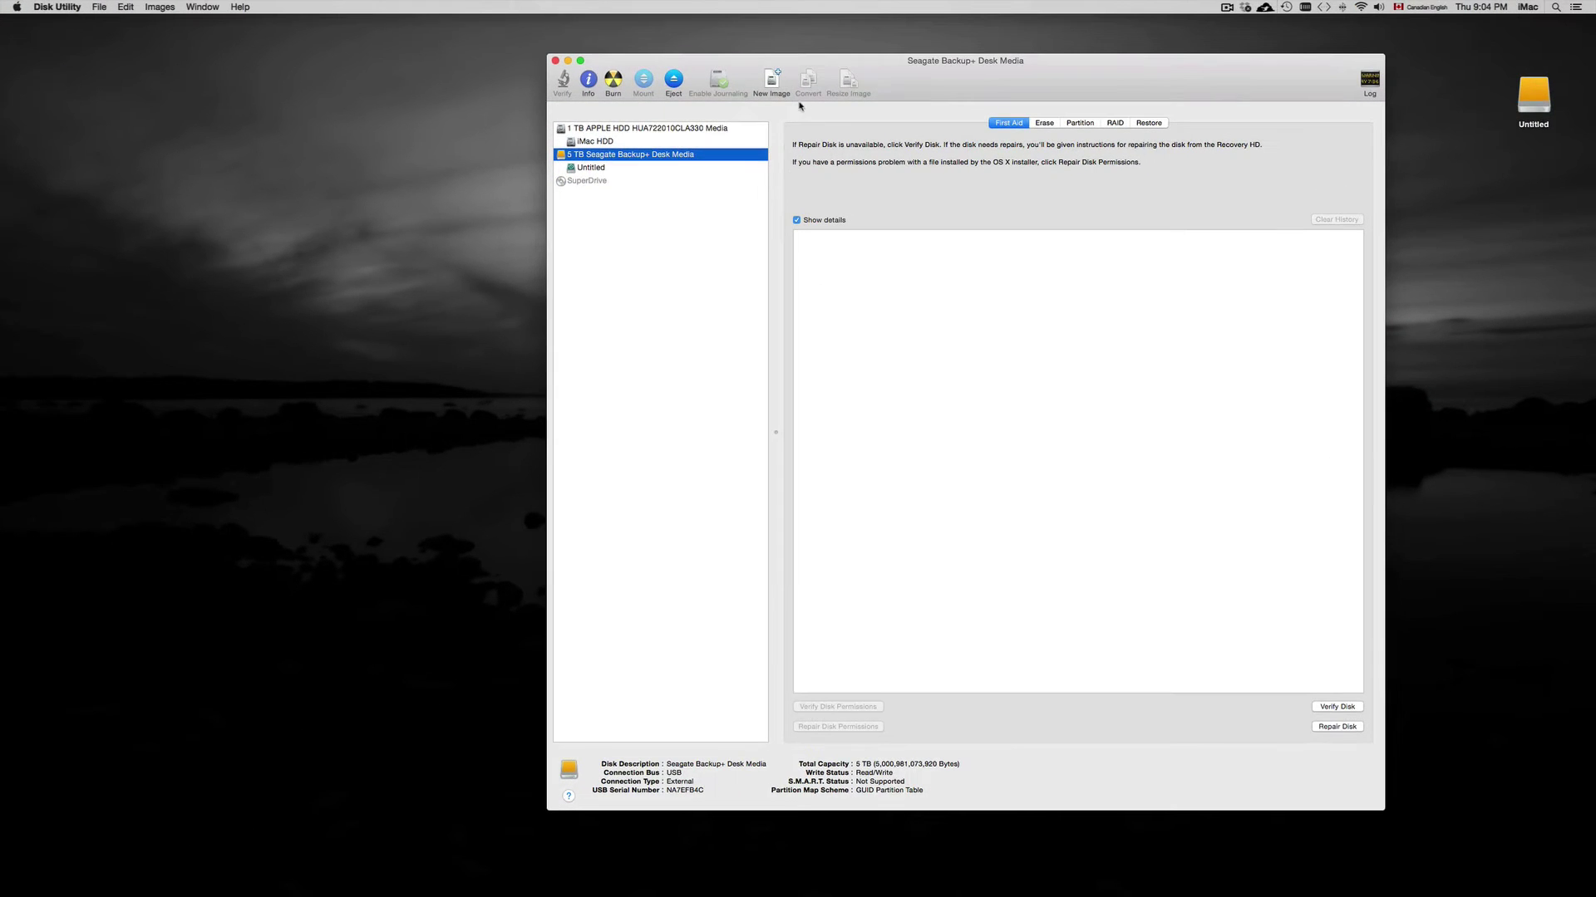
drag(966, 86, 960, 86)
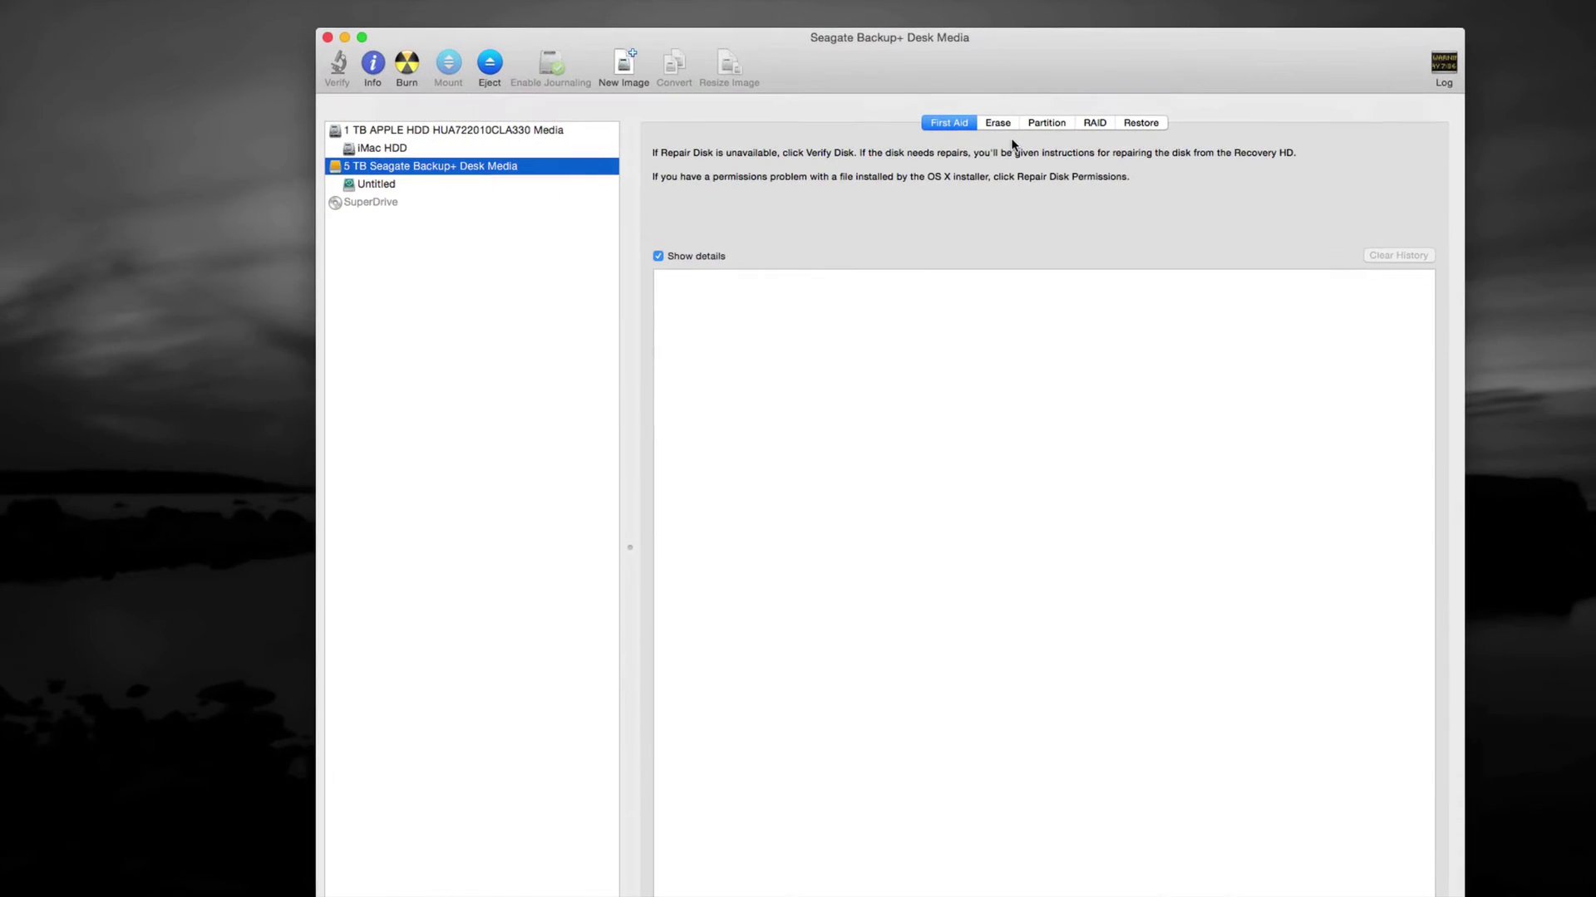
click(387, 130)
click(376, 149)
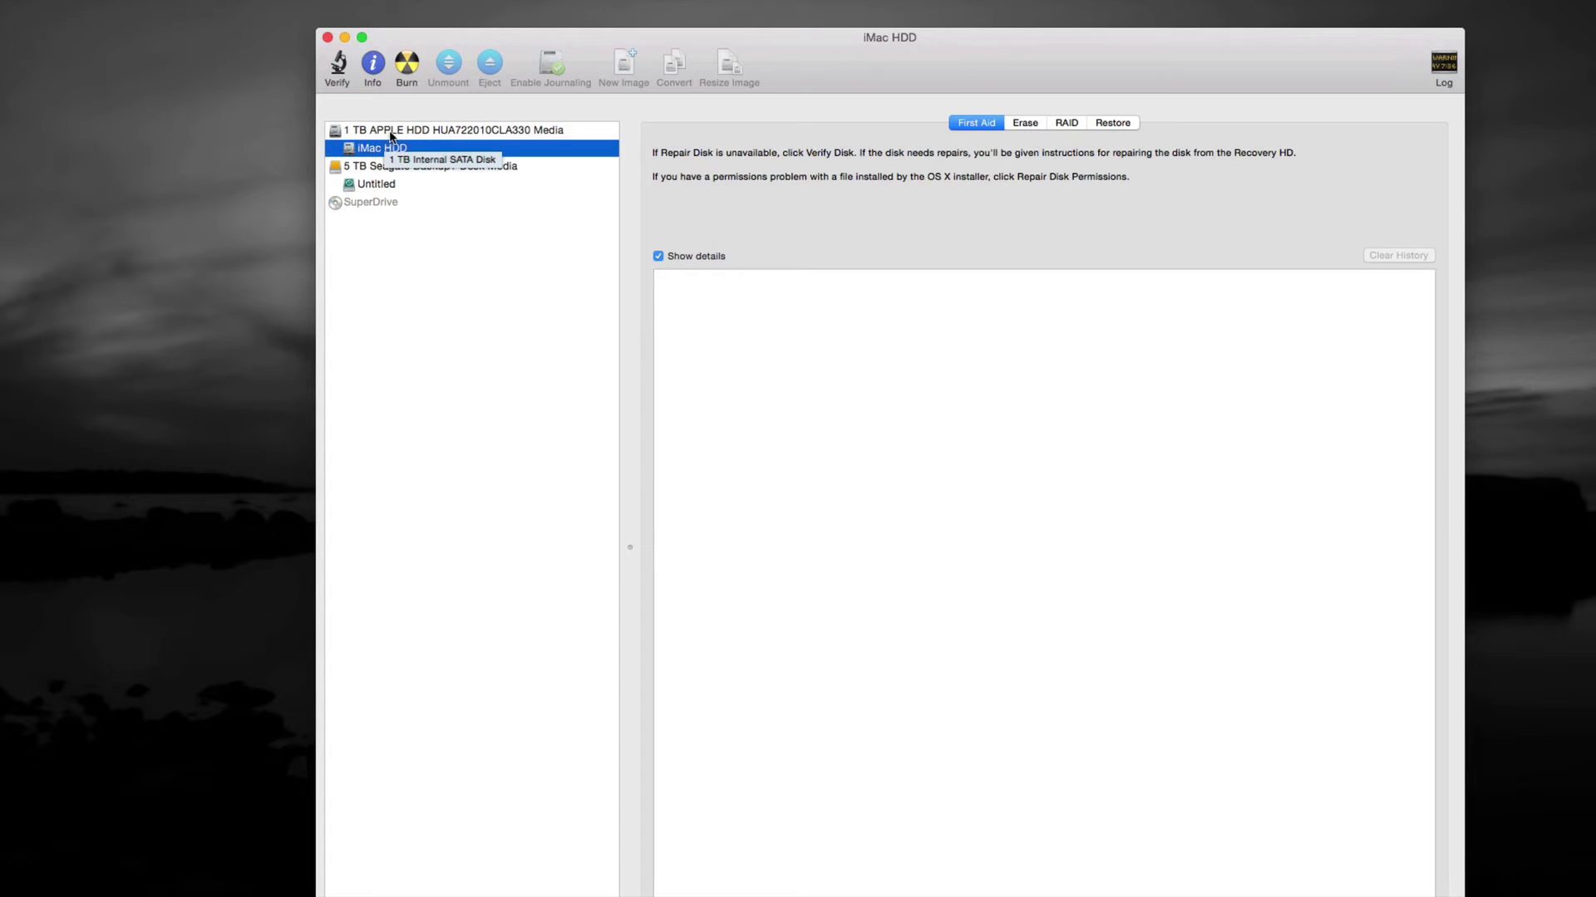
click(391, 133)
click(385, 148)
click(402, 132)
click(396, 153)
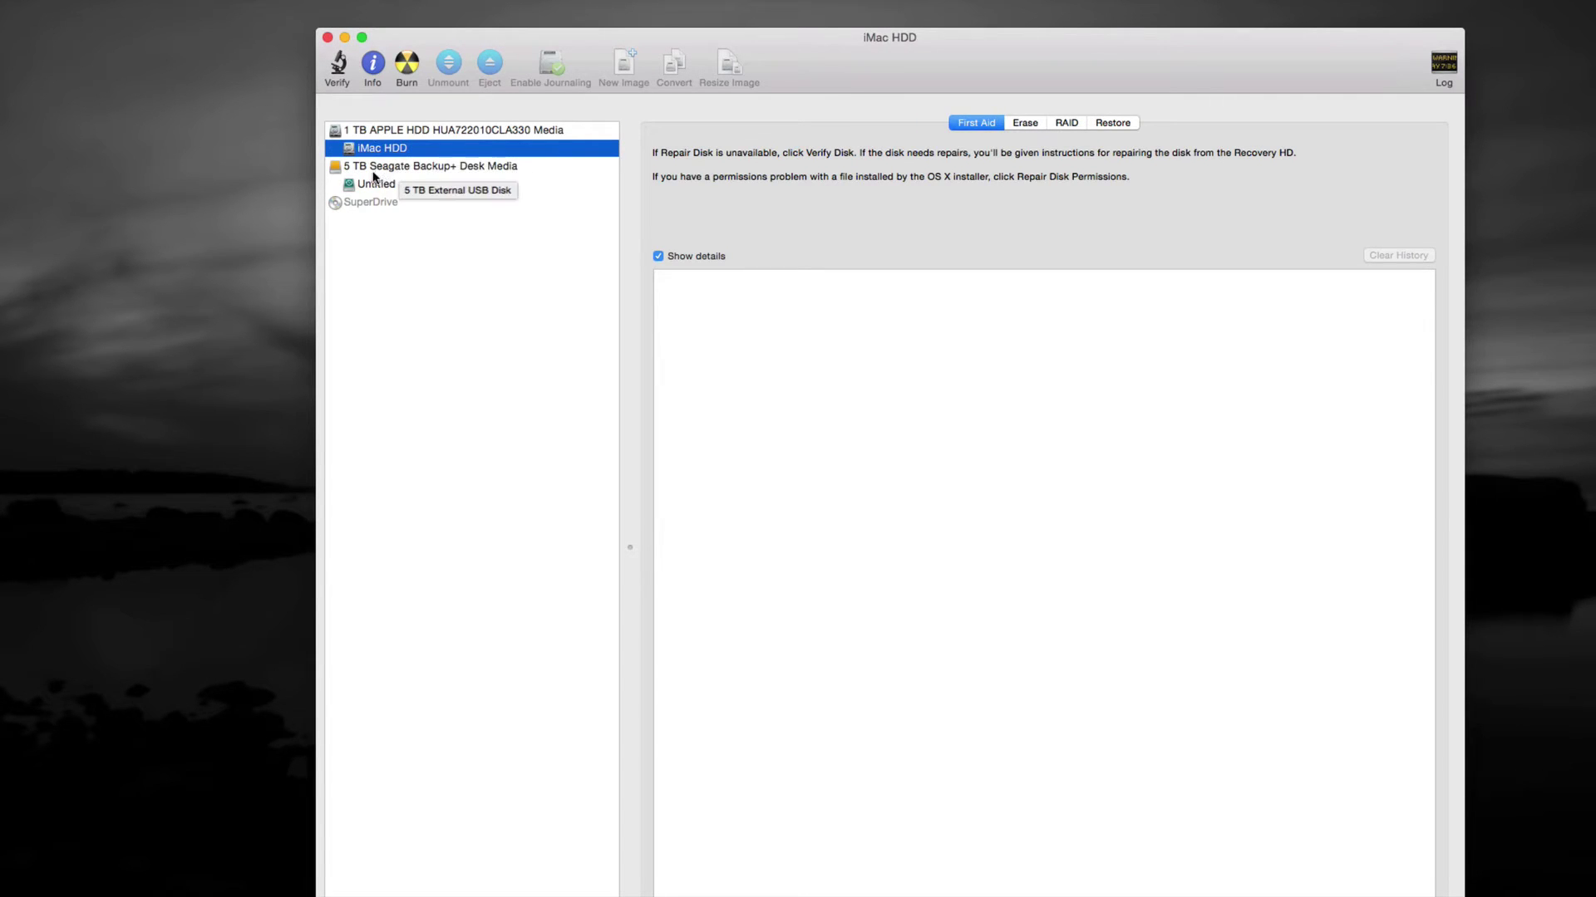
Select the 5 TB Seagate Backup+ Desk disk and choose Mac OS Extended (Journaled) as its erase format.
click(384, 171)
click(377, 184)
click(386, 170)
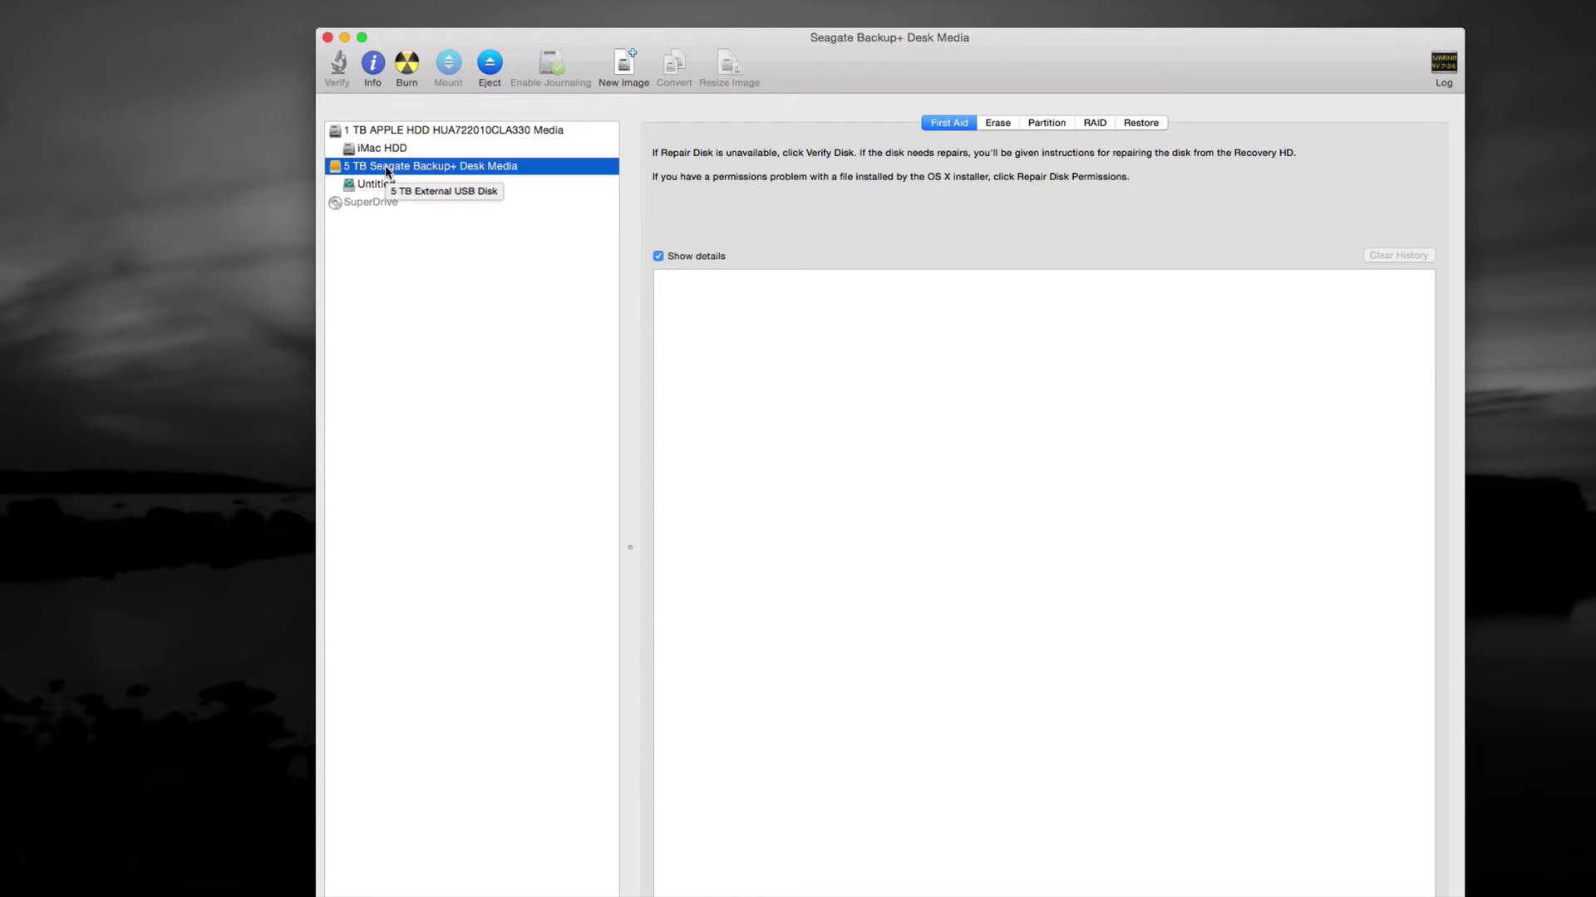
click(997, 123)
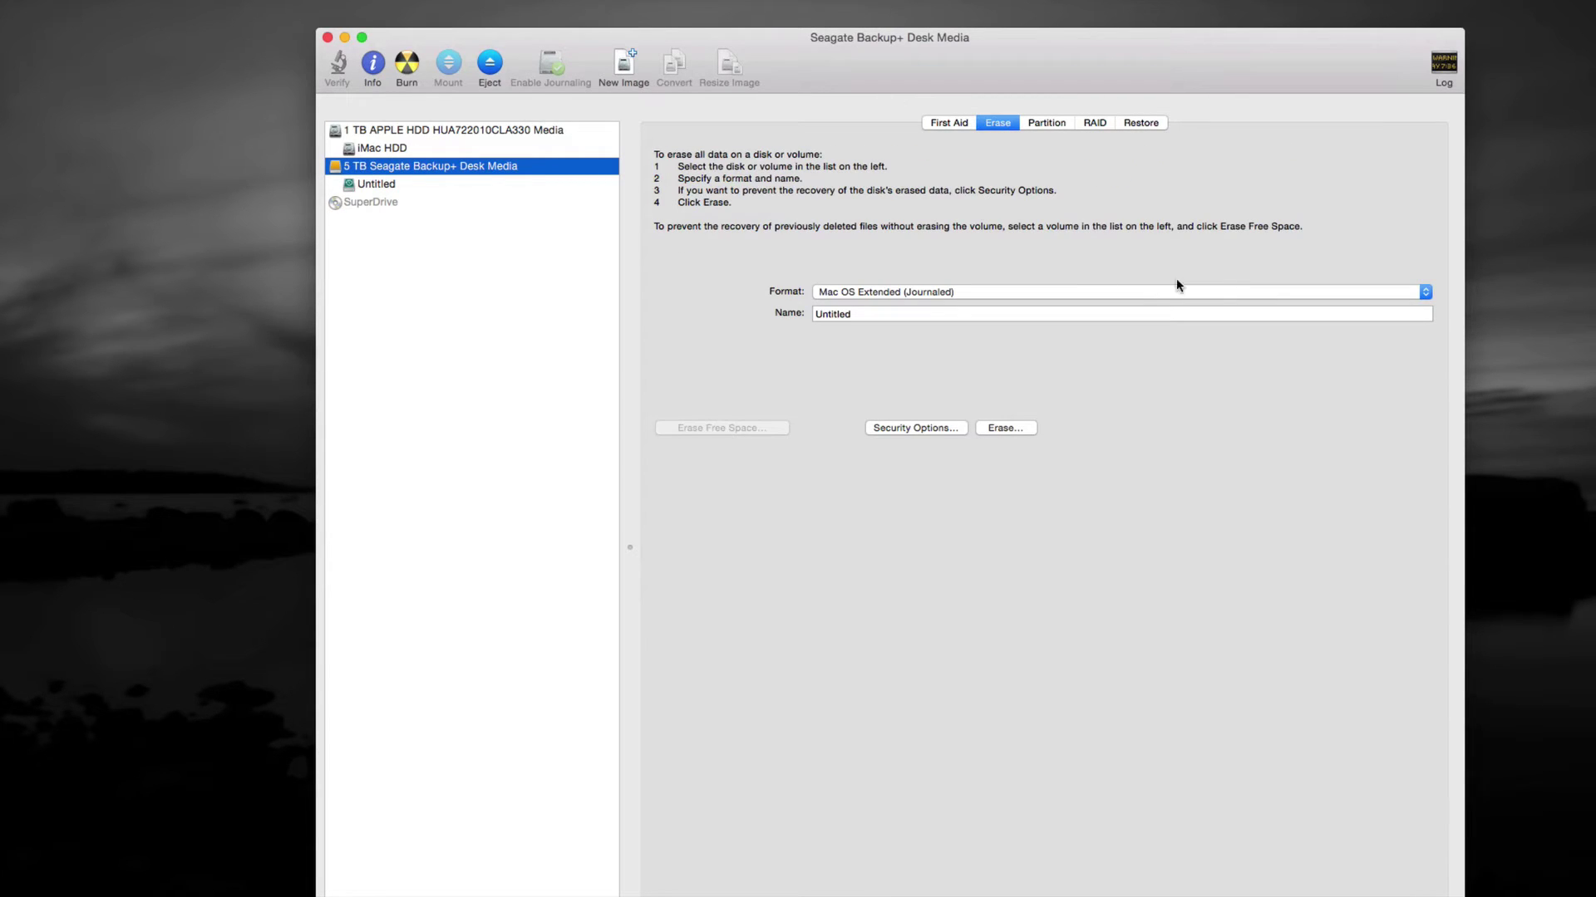
click(1253, 293)
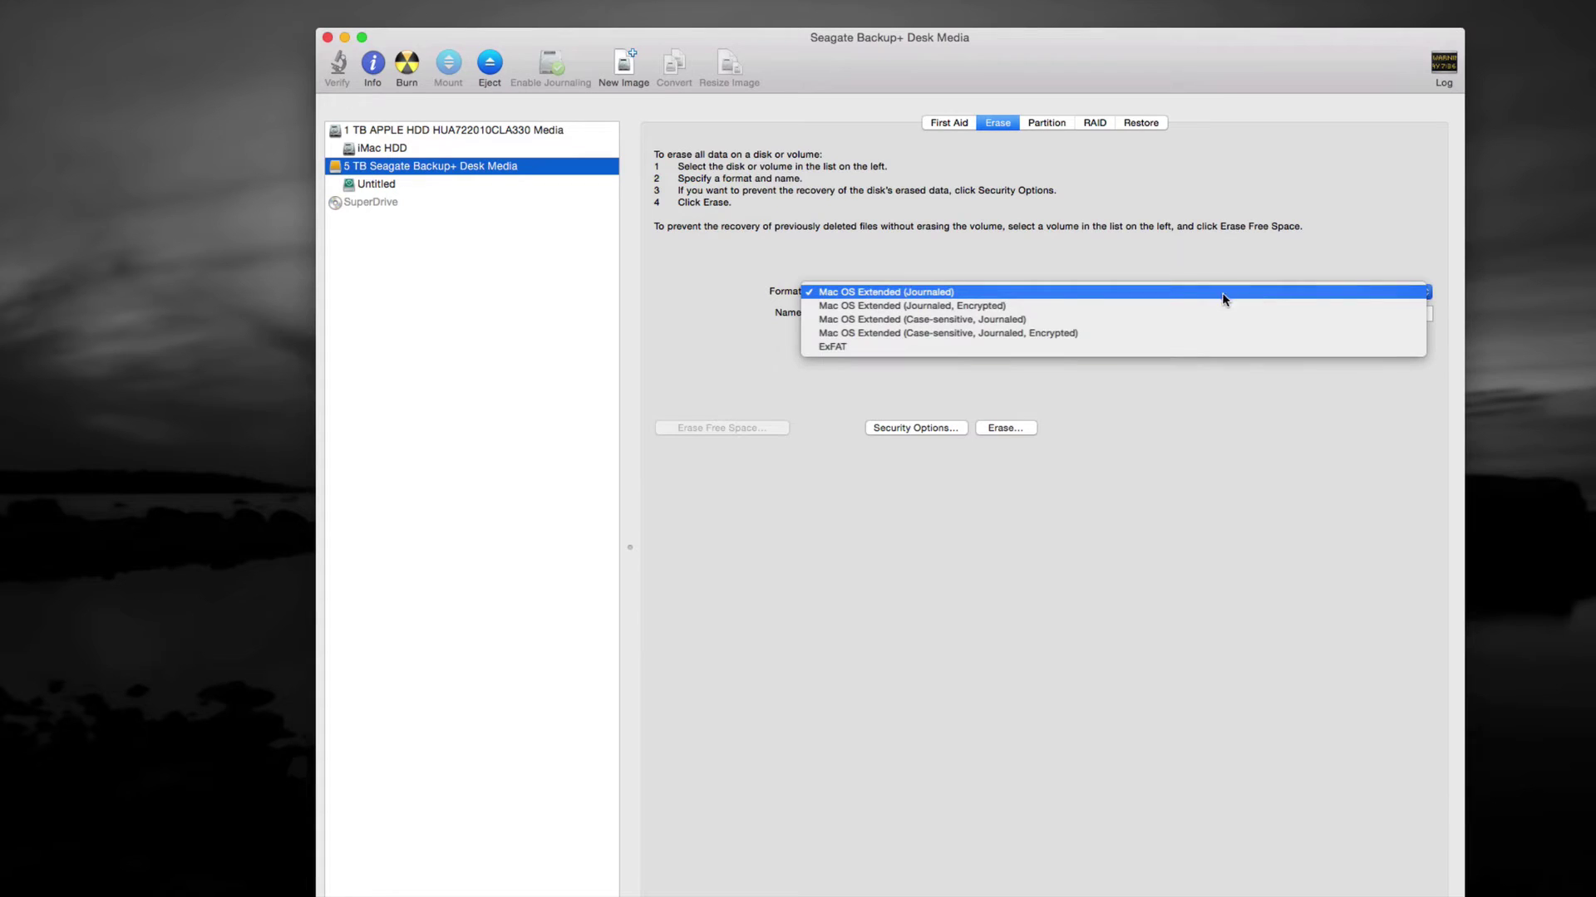
click(891, 294)
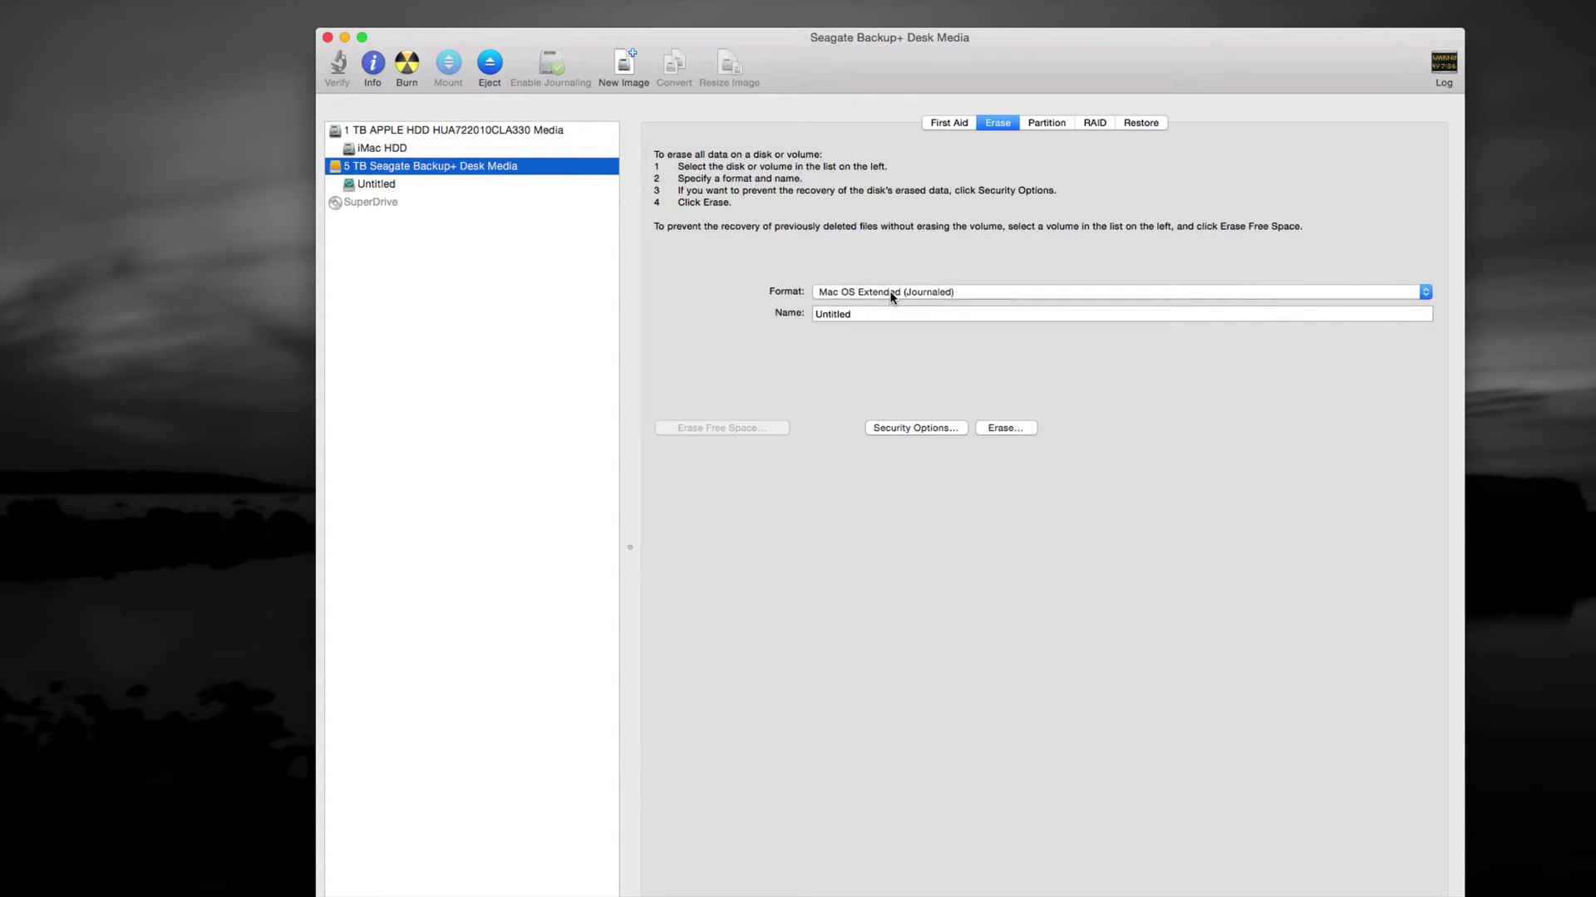
Try ExFAT as the Seagate disk's erase format, and return it to Mac OS Extended (Journaled).
click(891, 295)
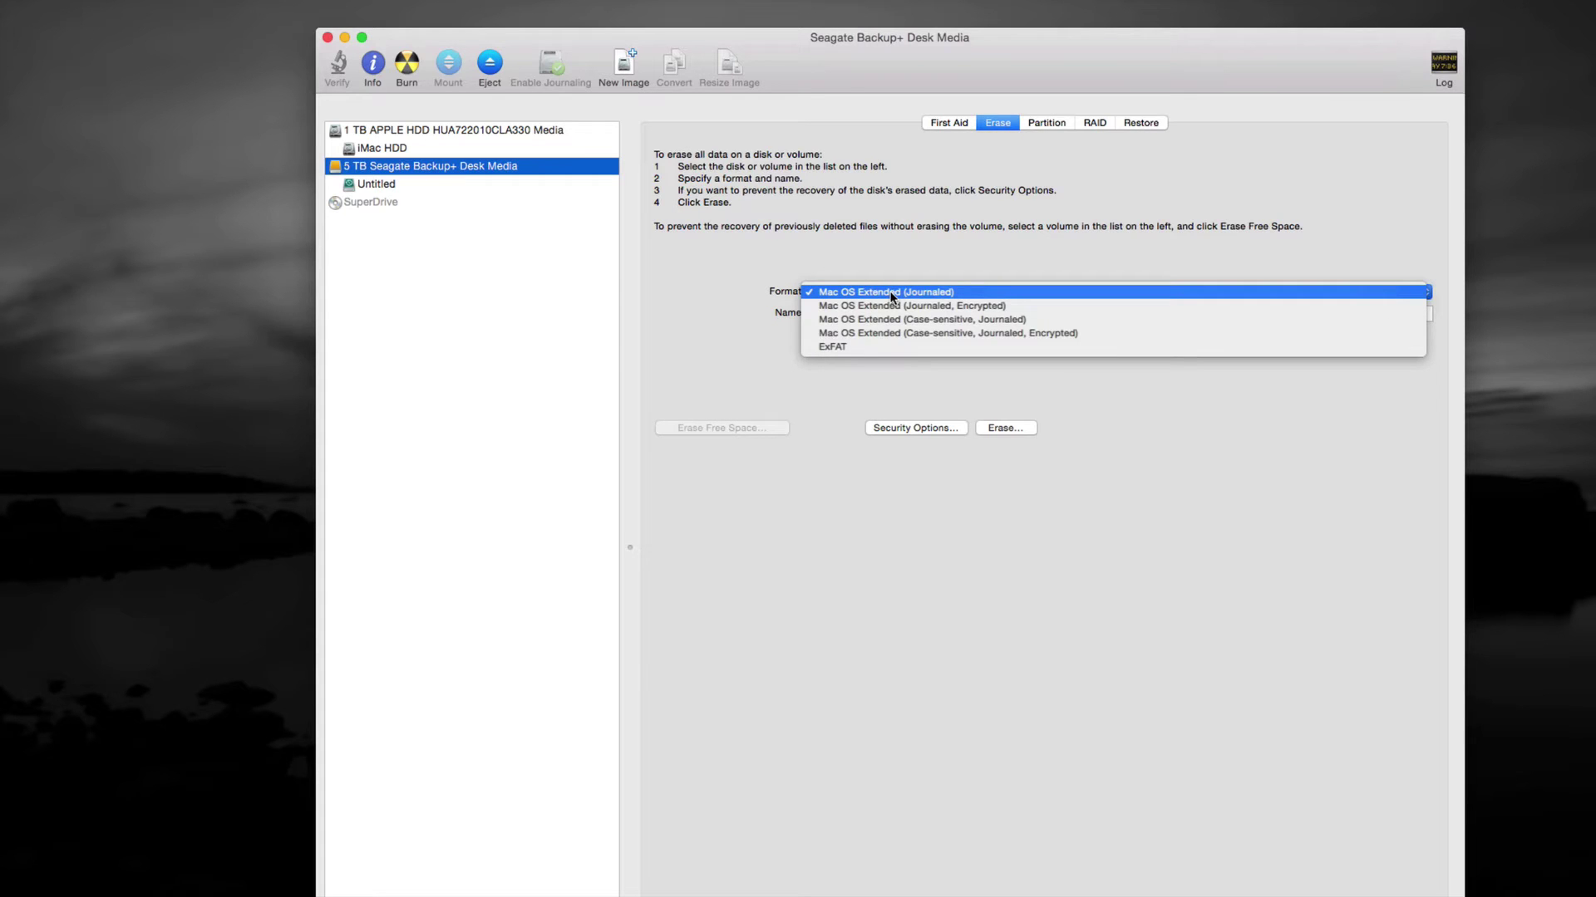
click(880, 349)
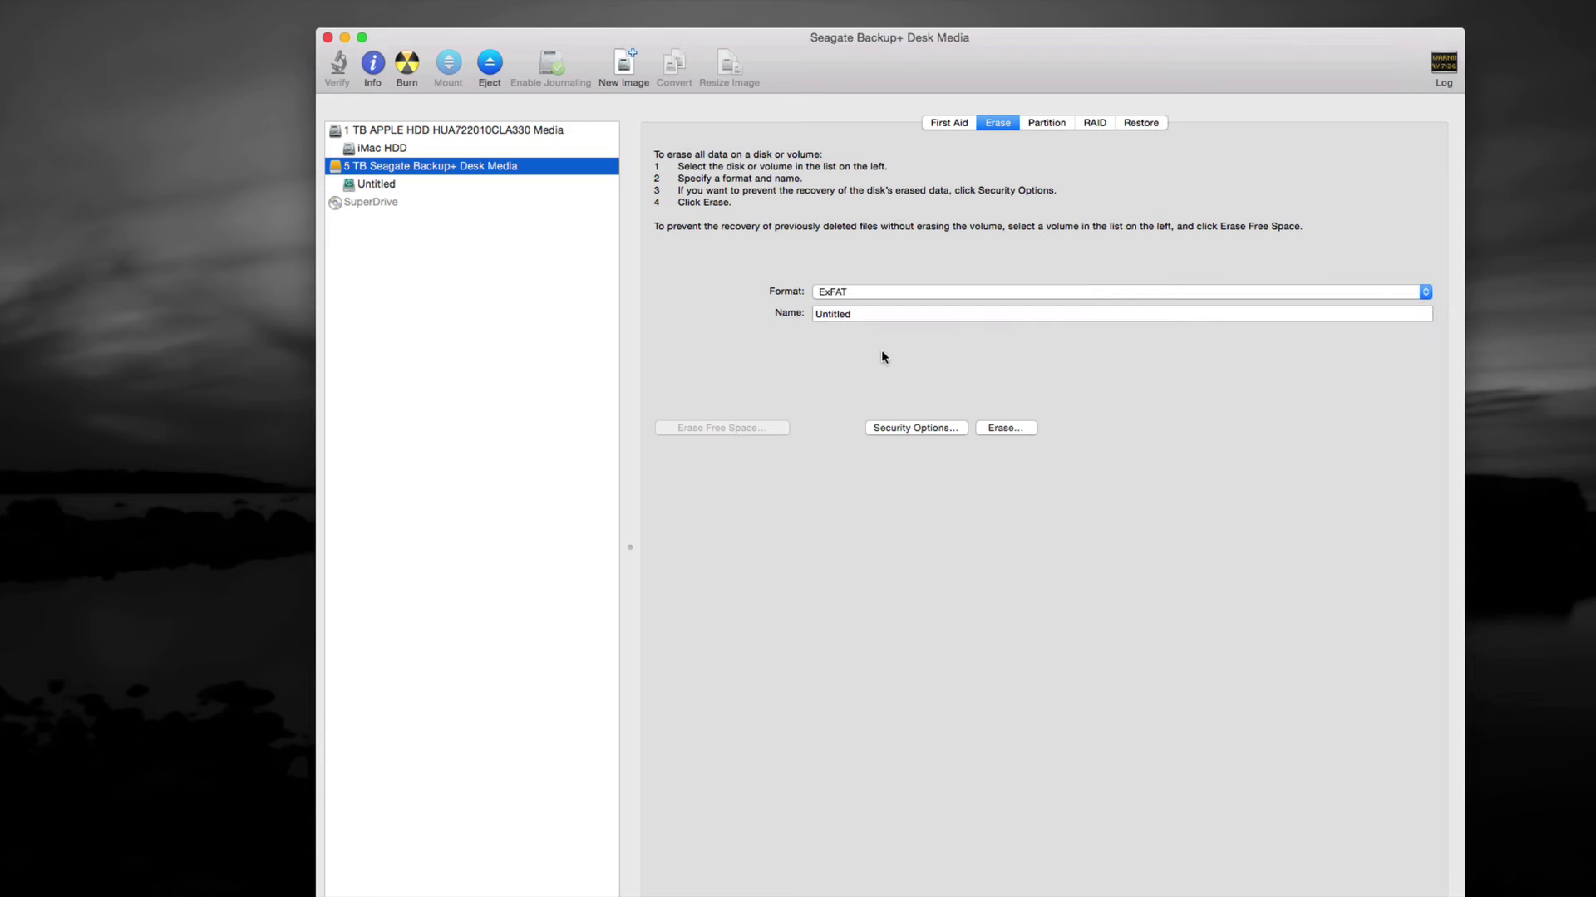
click(942, 293)
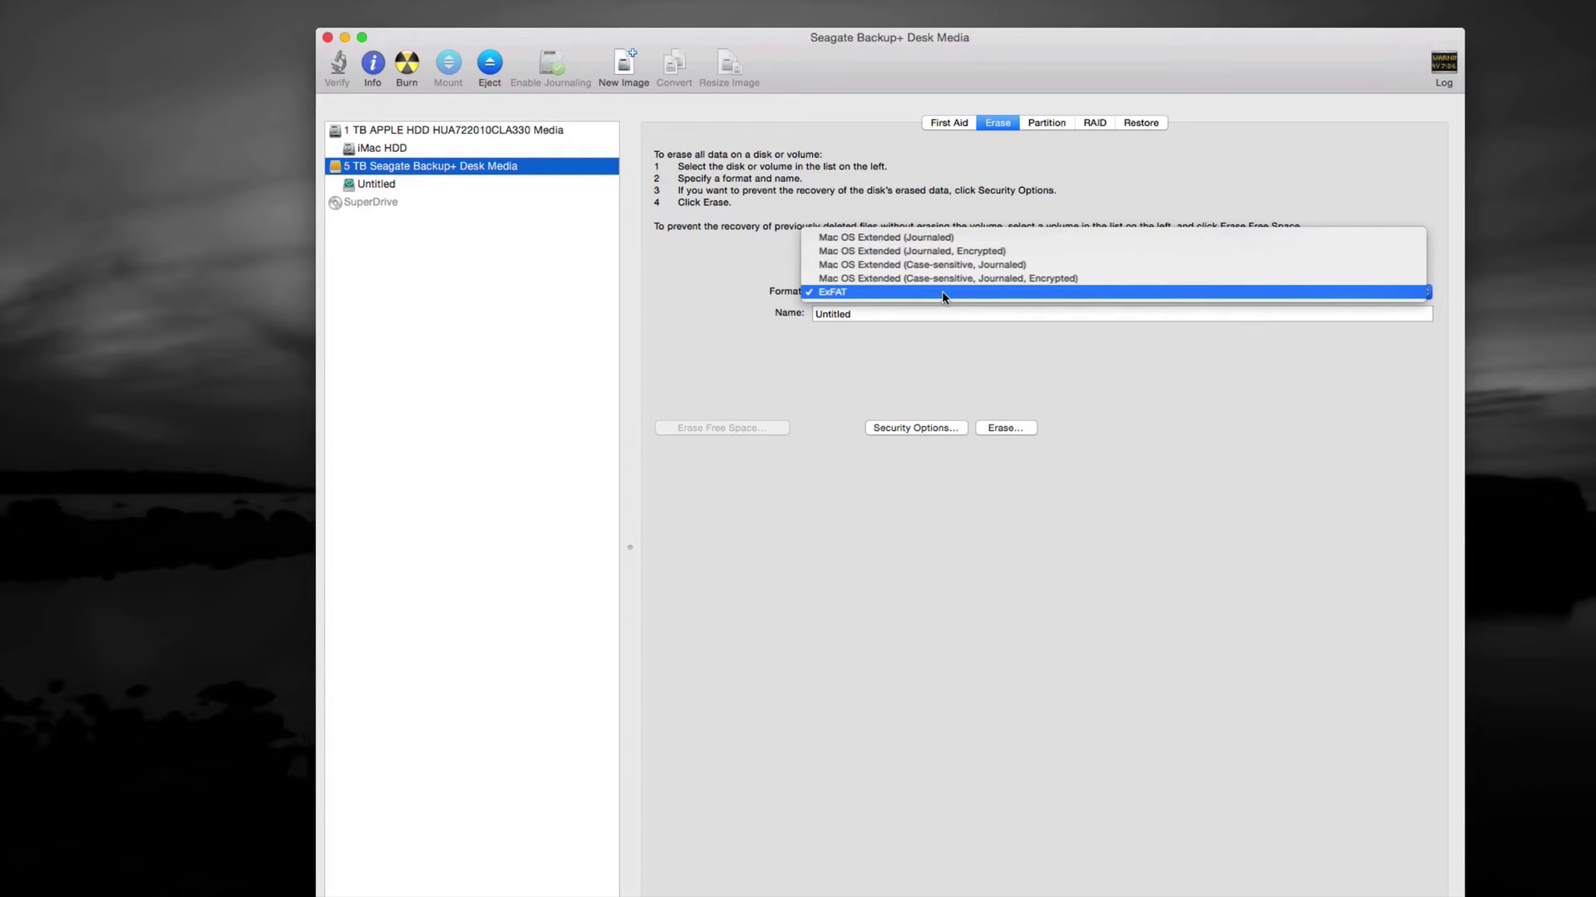
click(934, 237)
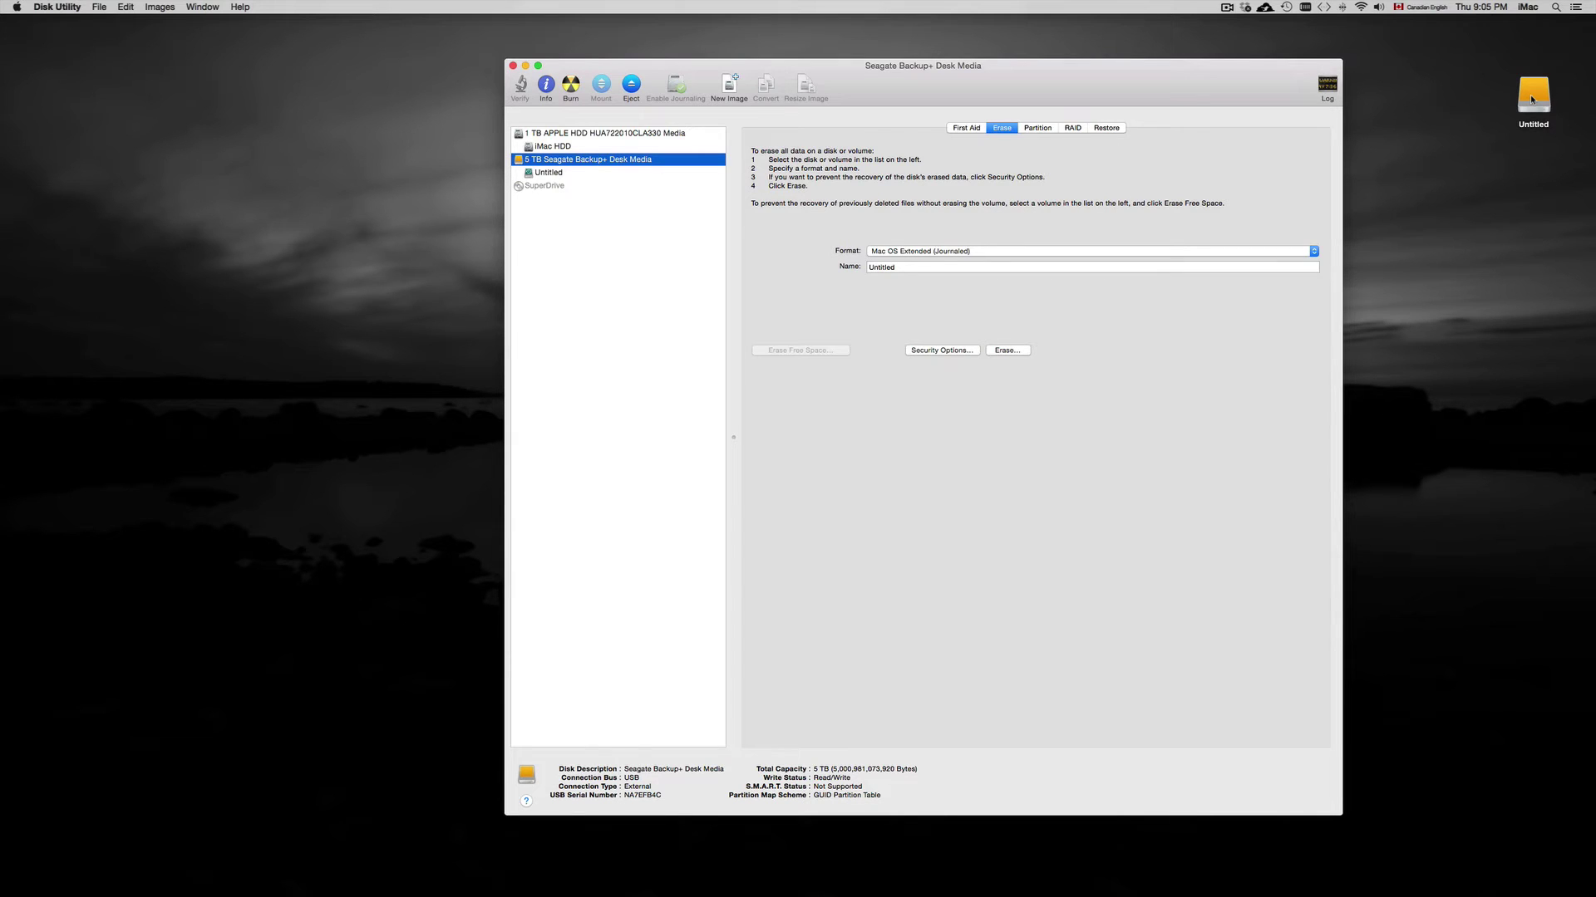
Check the contents of the Untitled external drive from the desktop, and return to Disk Utility.
drag(1534, 99, 1493, 139)
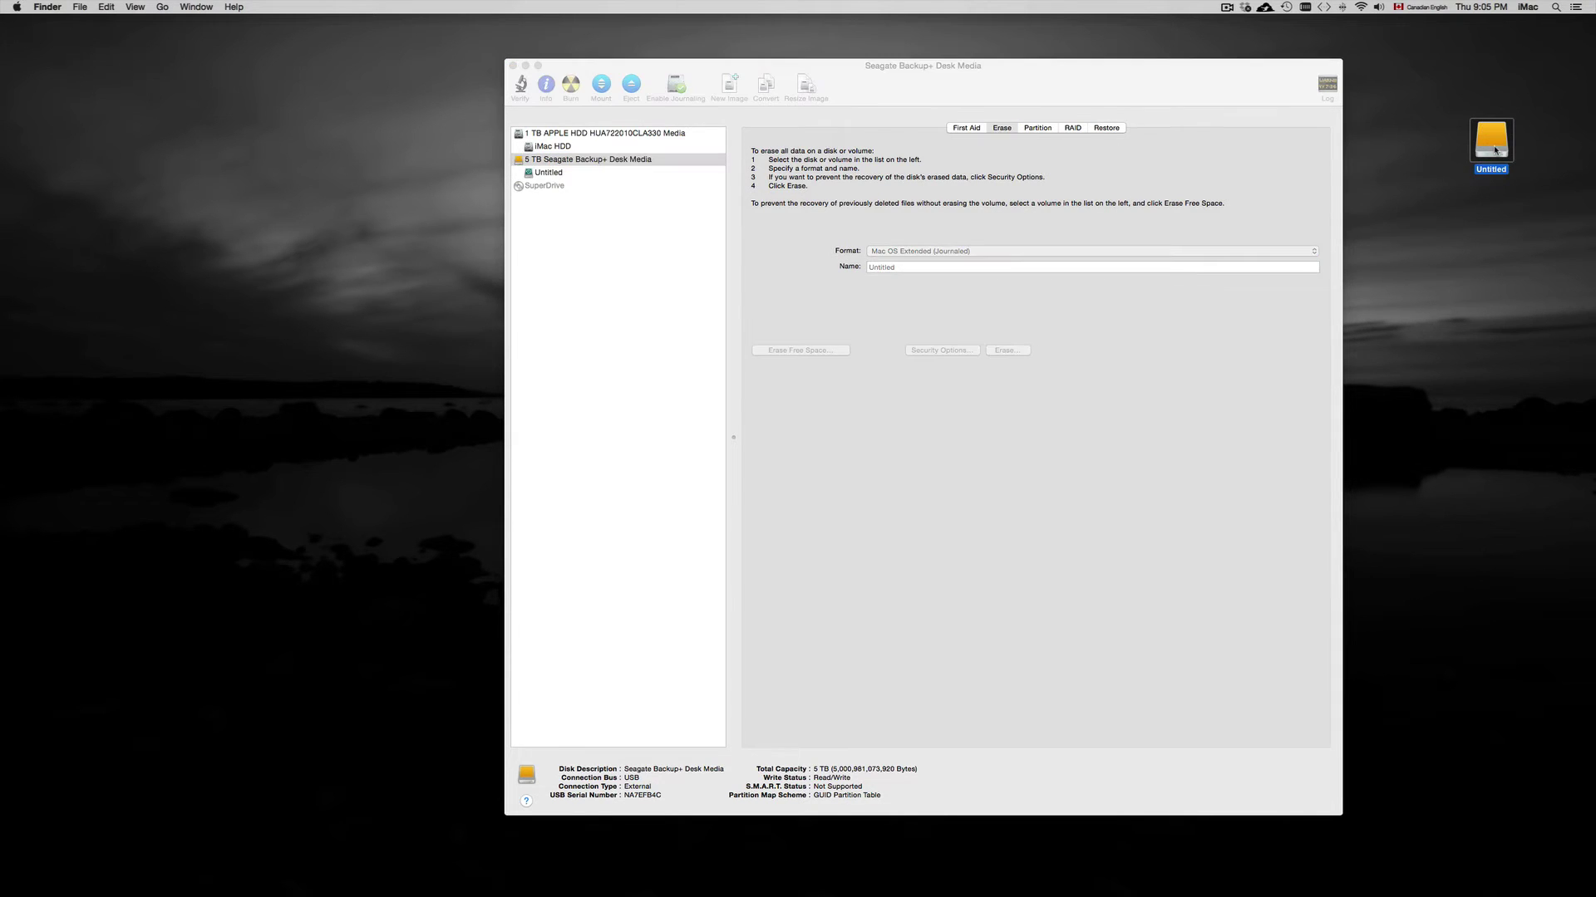
double_click(1491, 140)
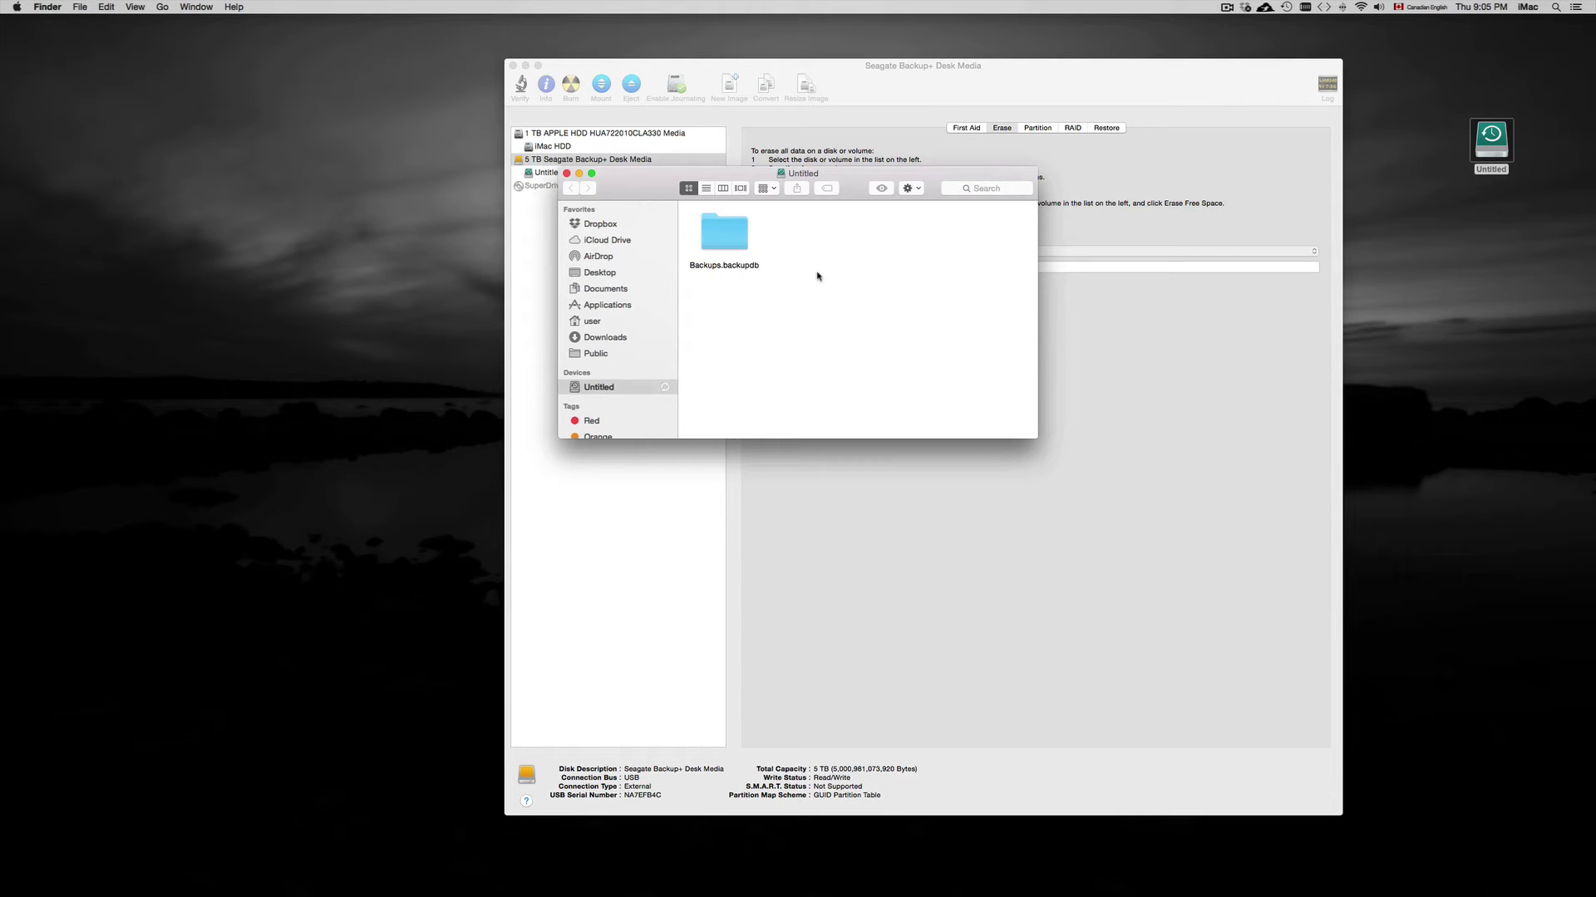
drag(567, 179, 591, 240)
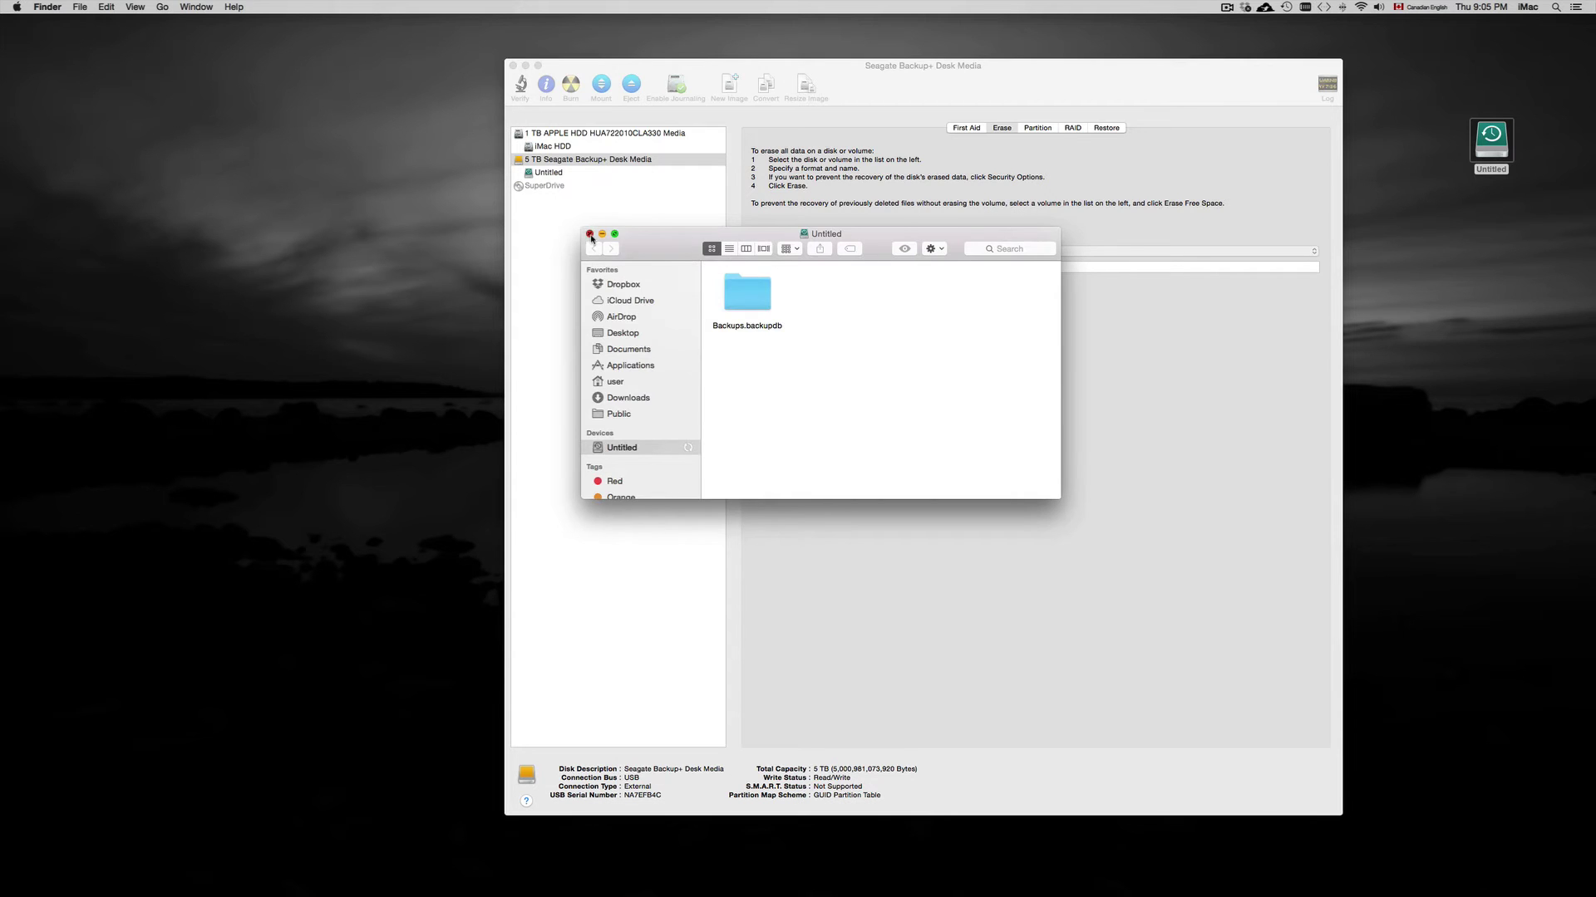
click(590, 235)
click(1093, 302)
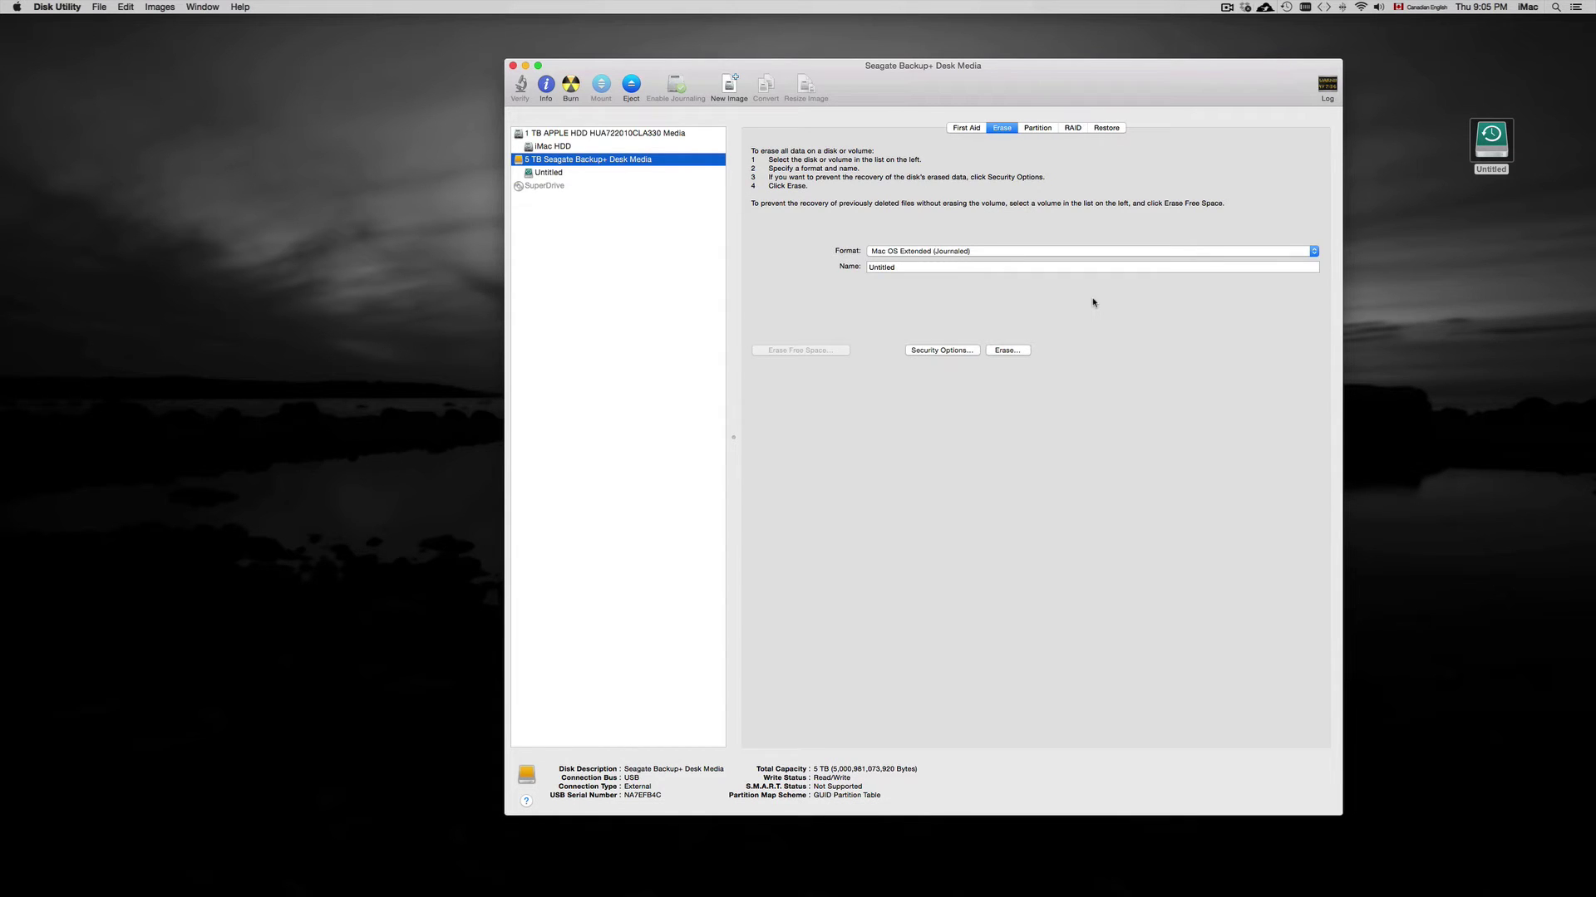
Erase the whole 5 TB Seagate disk as Mac OS Extended (Journaled) with the name Untitled.
click(1036, 129)
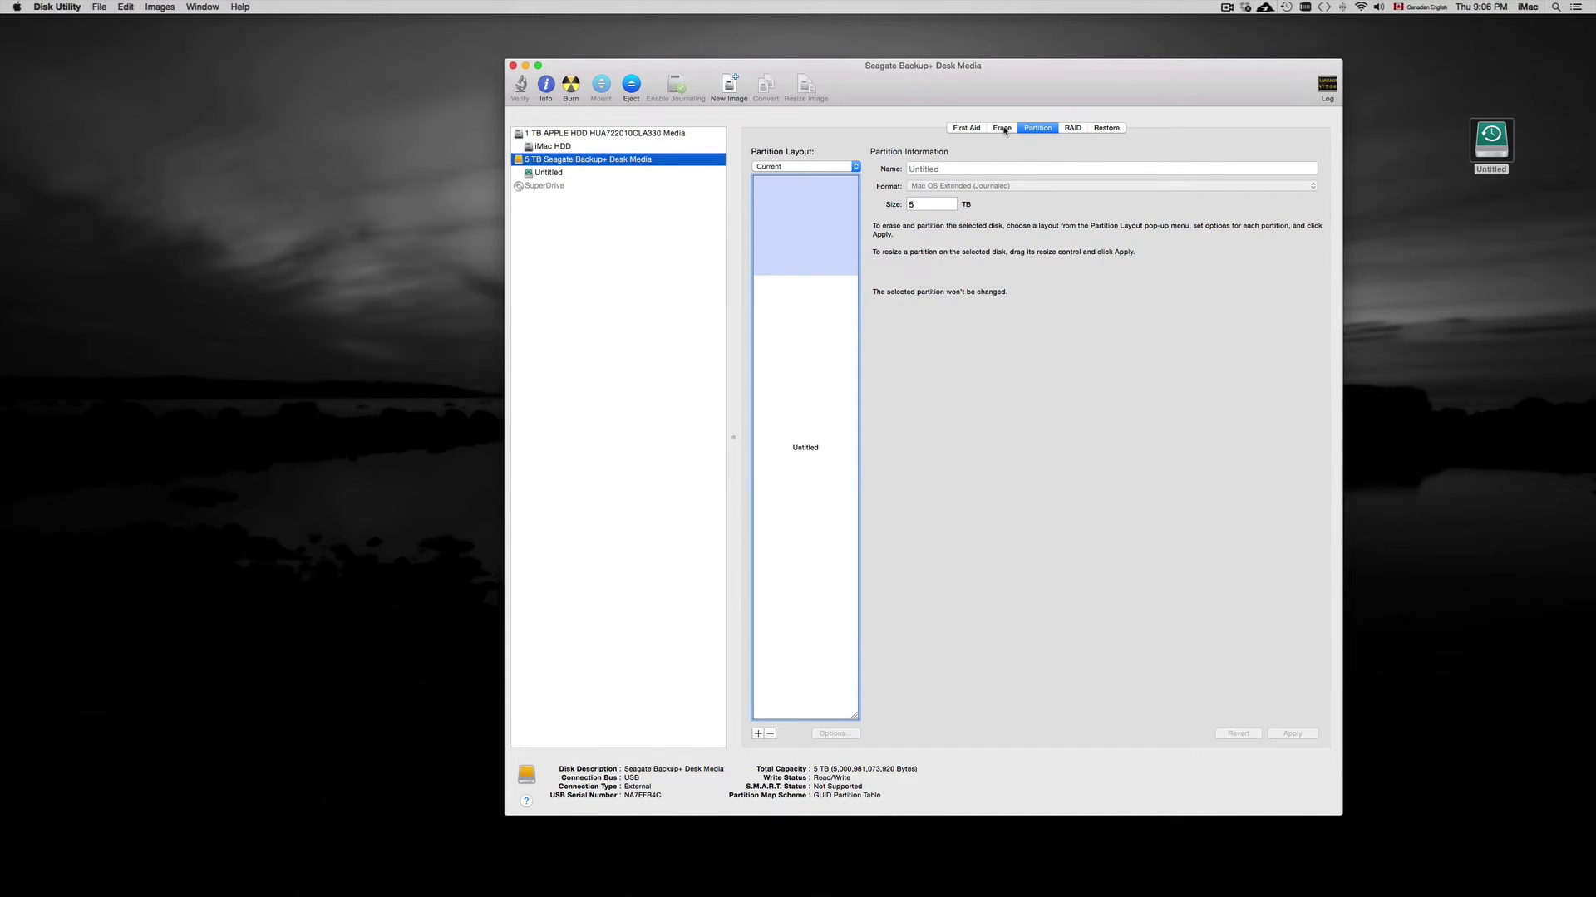
click(1003, 128)
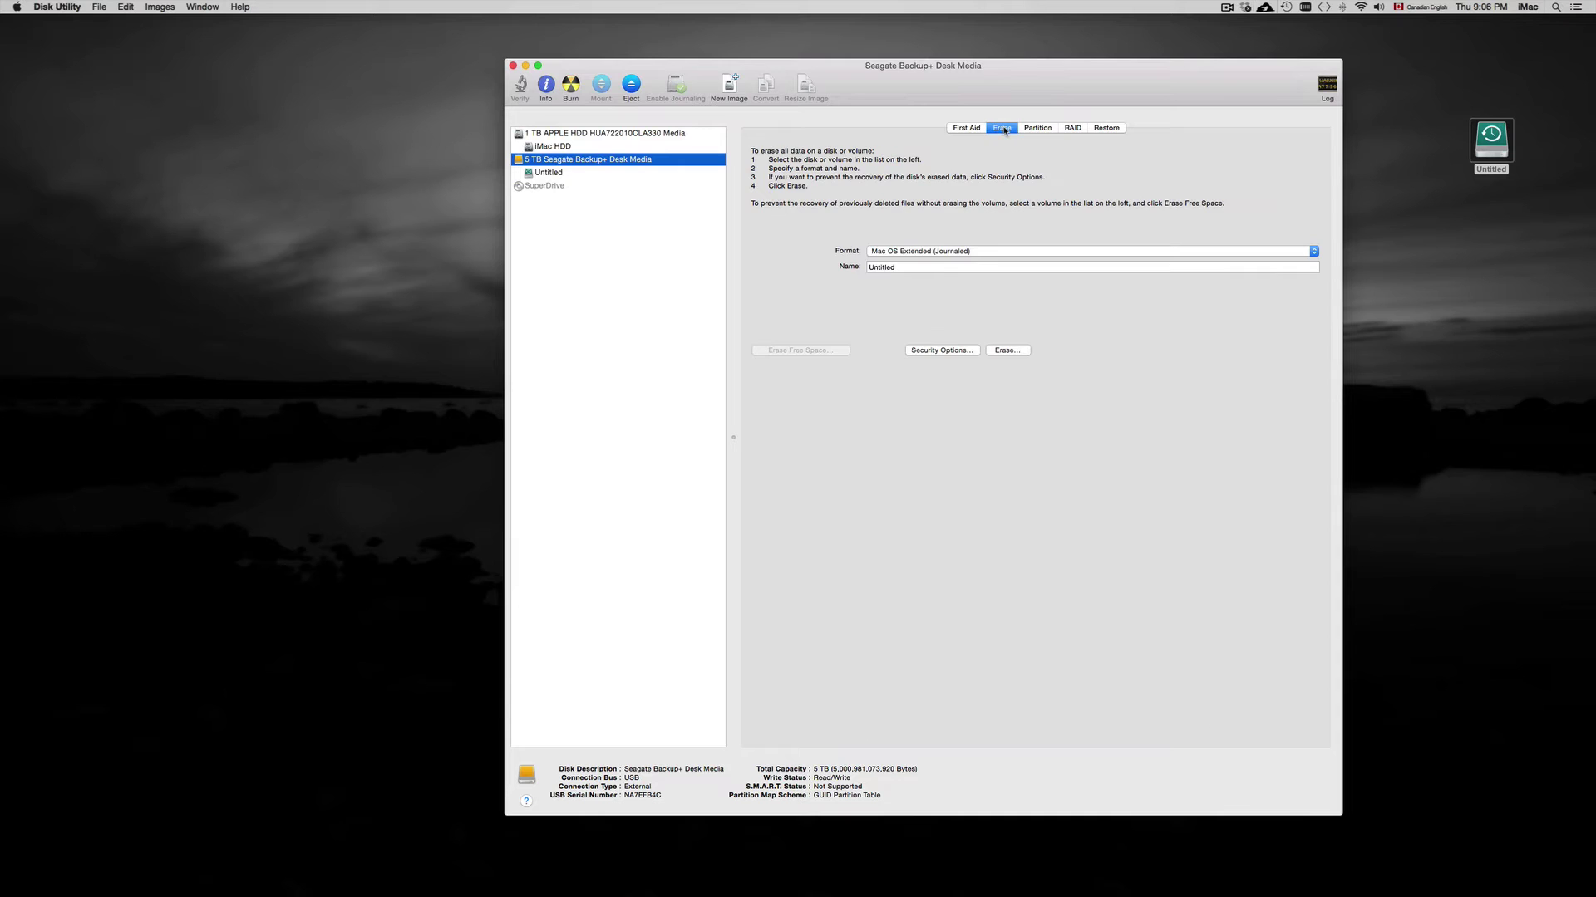
click(1016, 253)
click(1008, 253)
click(1010, 252)
click(943, 252)
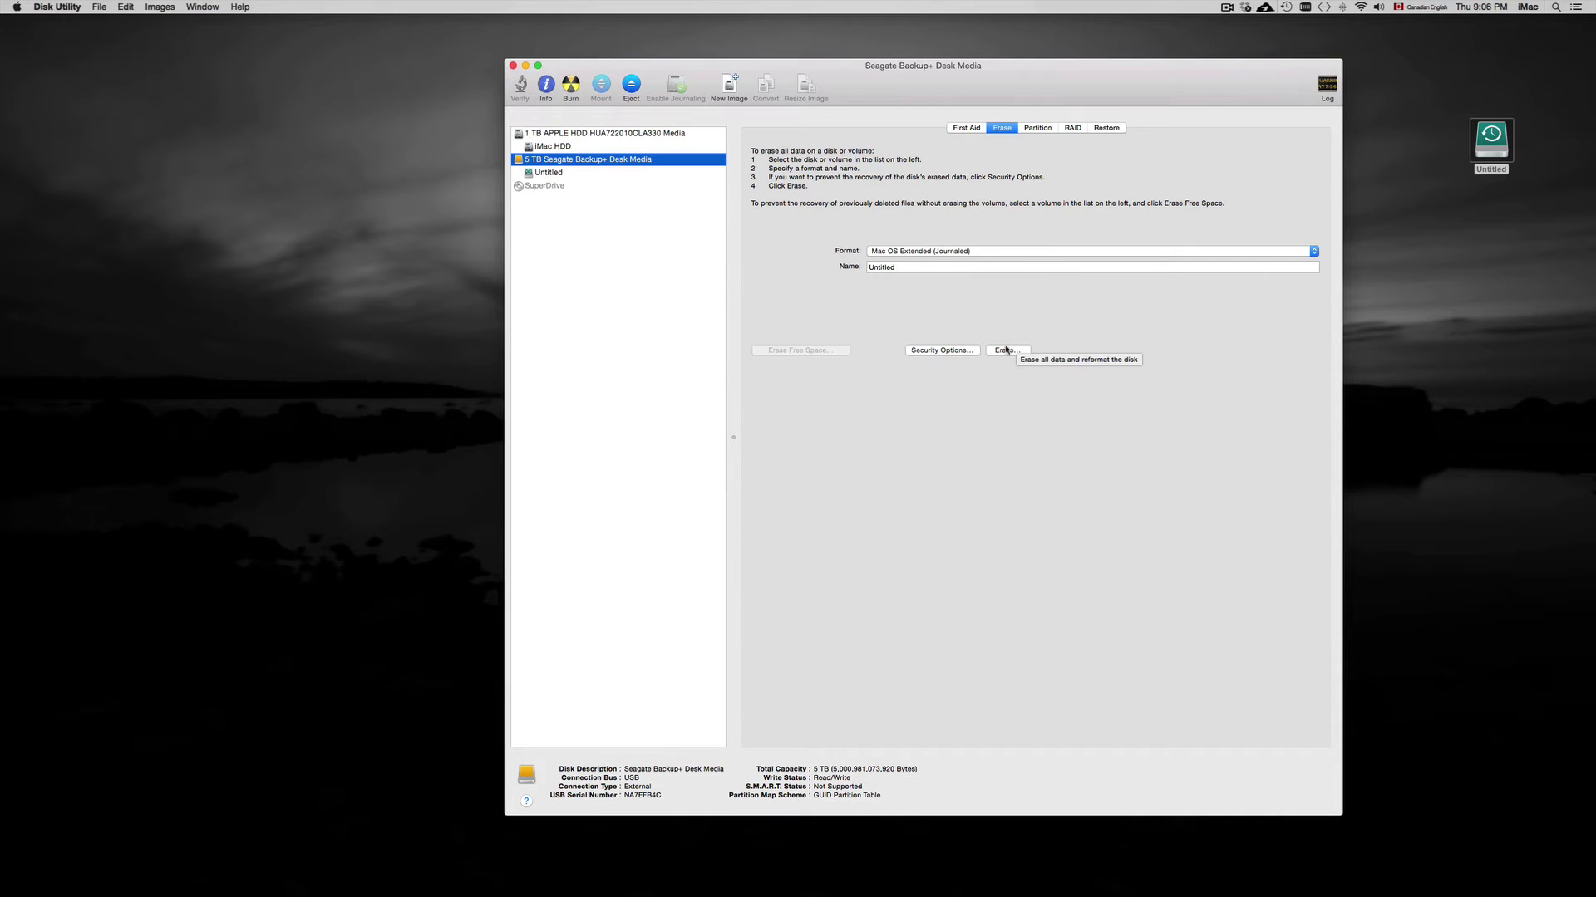
click(1006, 350)
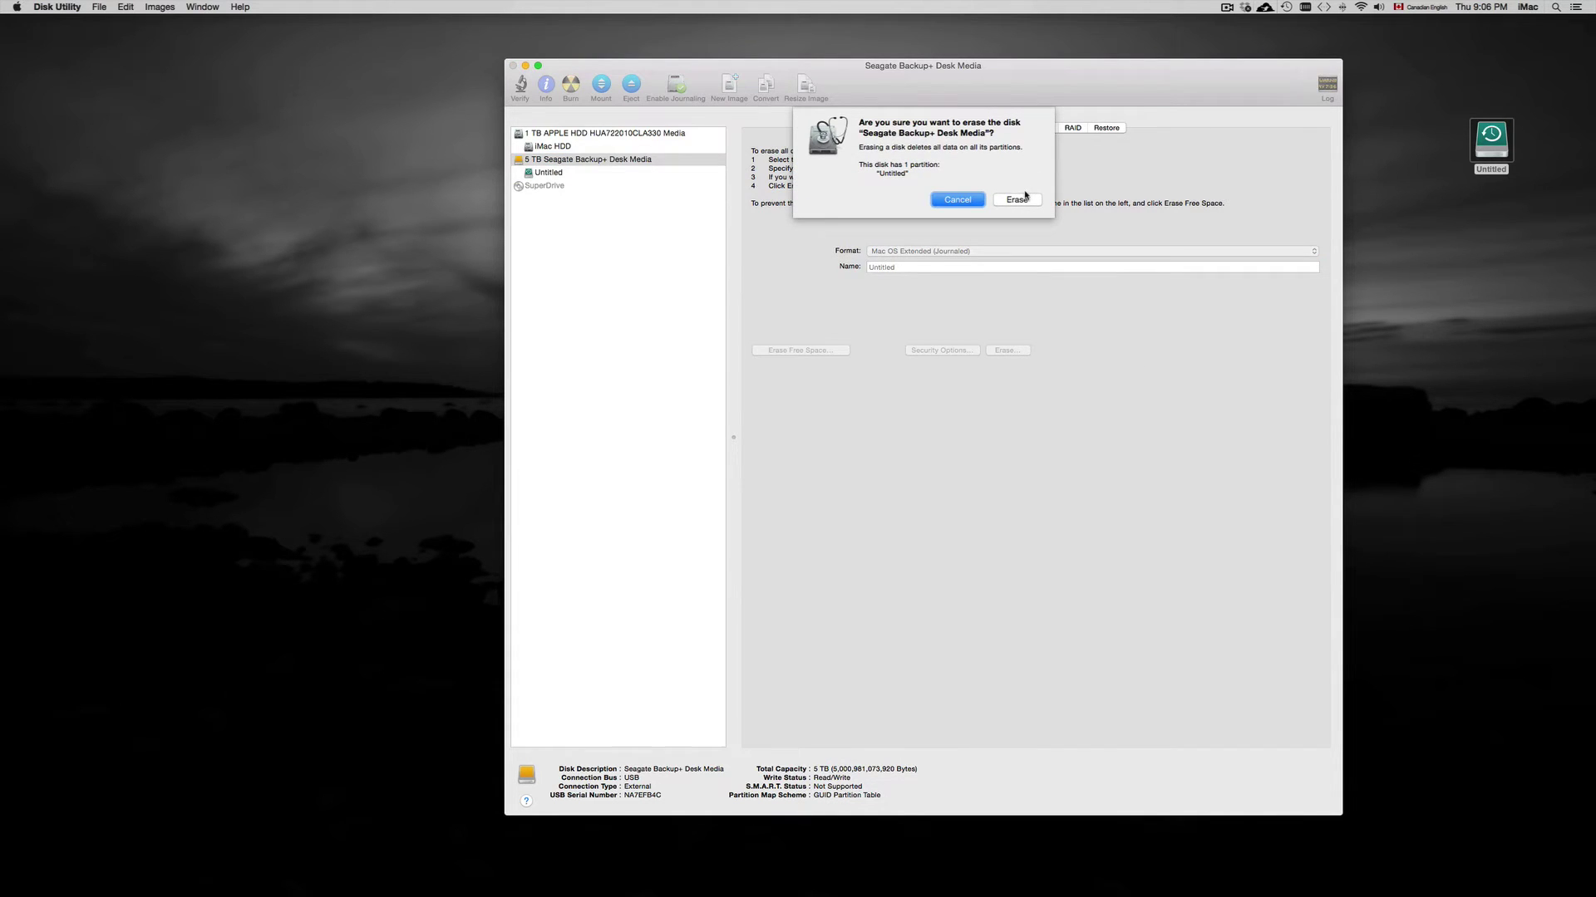
click(1024, 200)
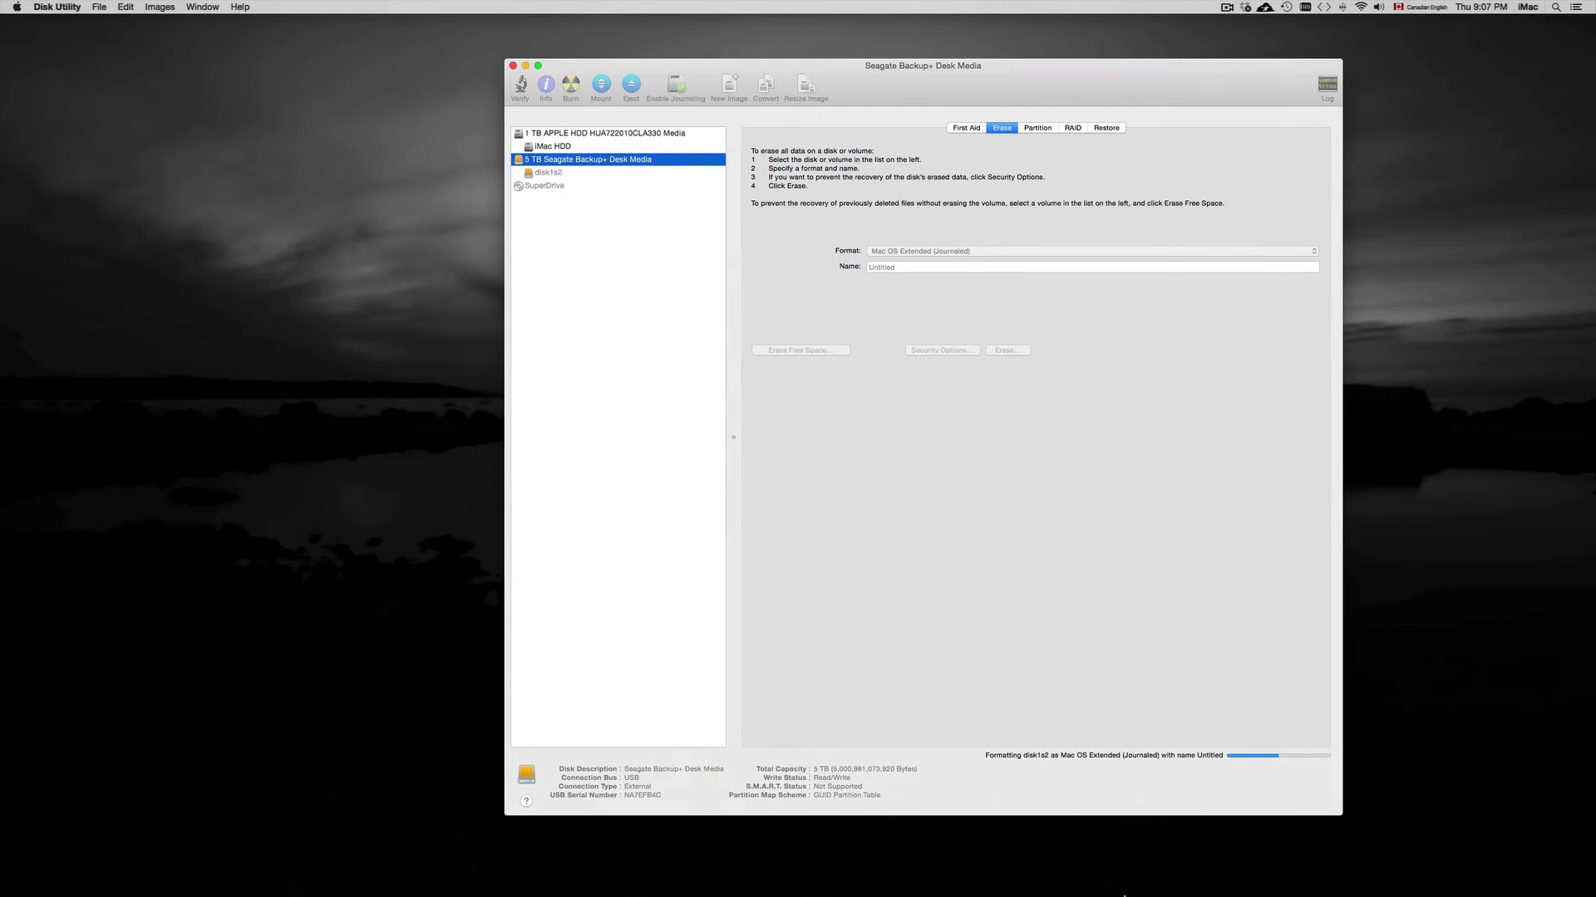
Switch to System Preferences and view the backup and available disks in the Time Machine settings.
mouse_move(1122, 894)
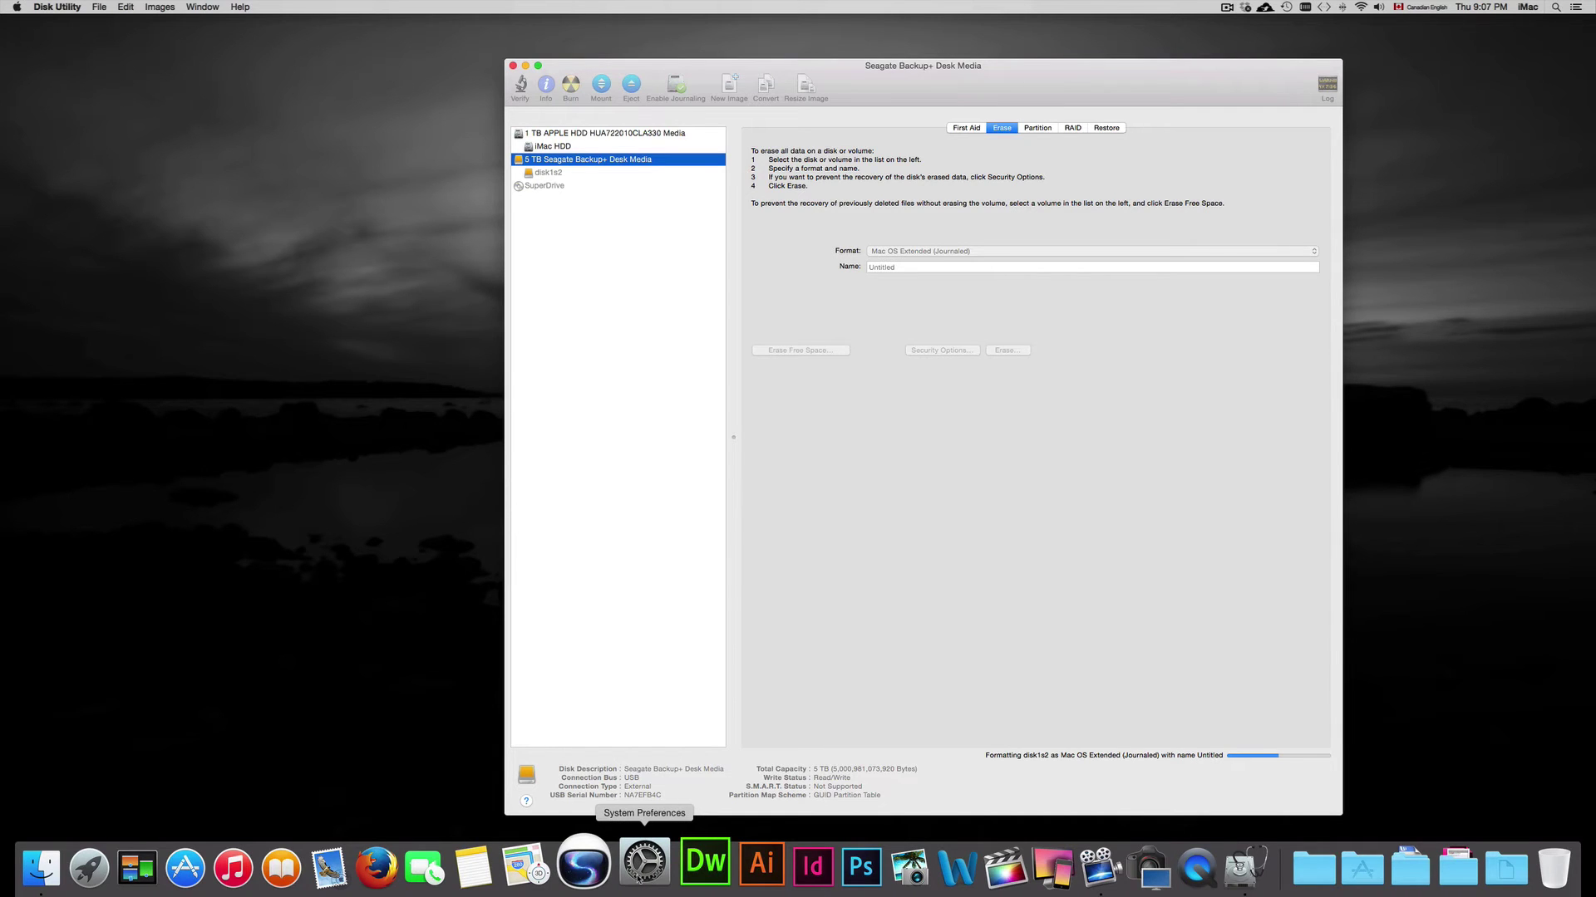
click(639, 878)
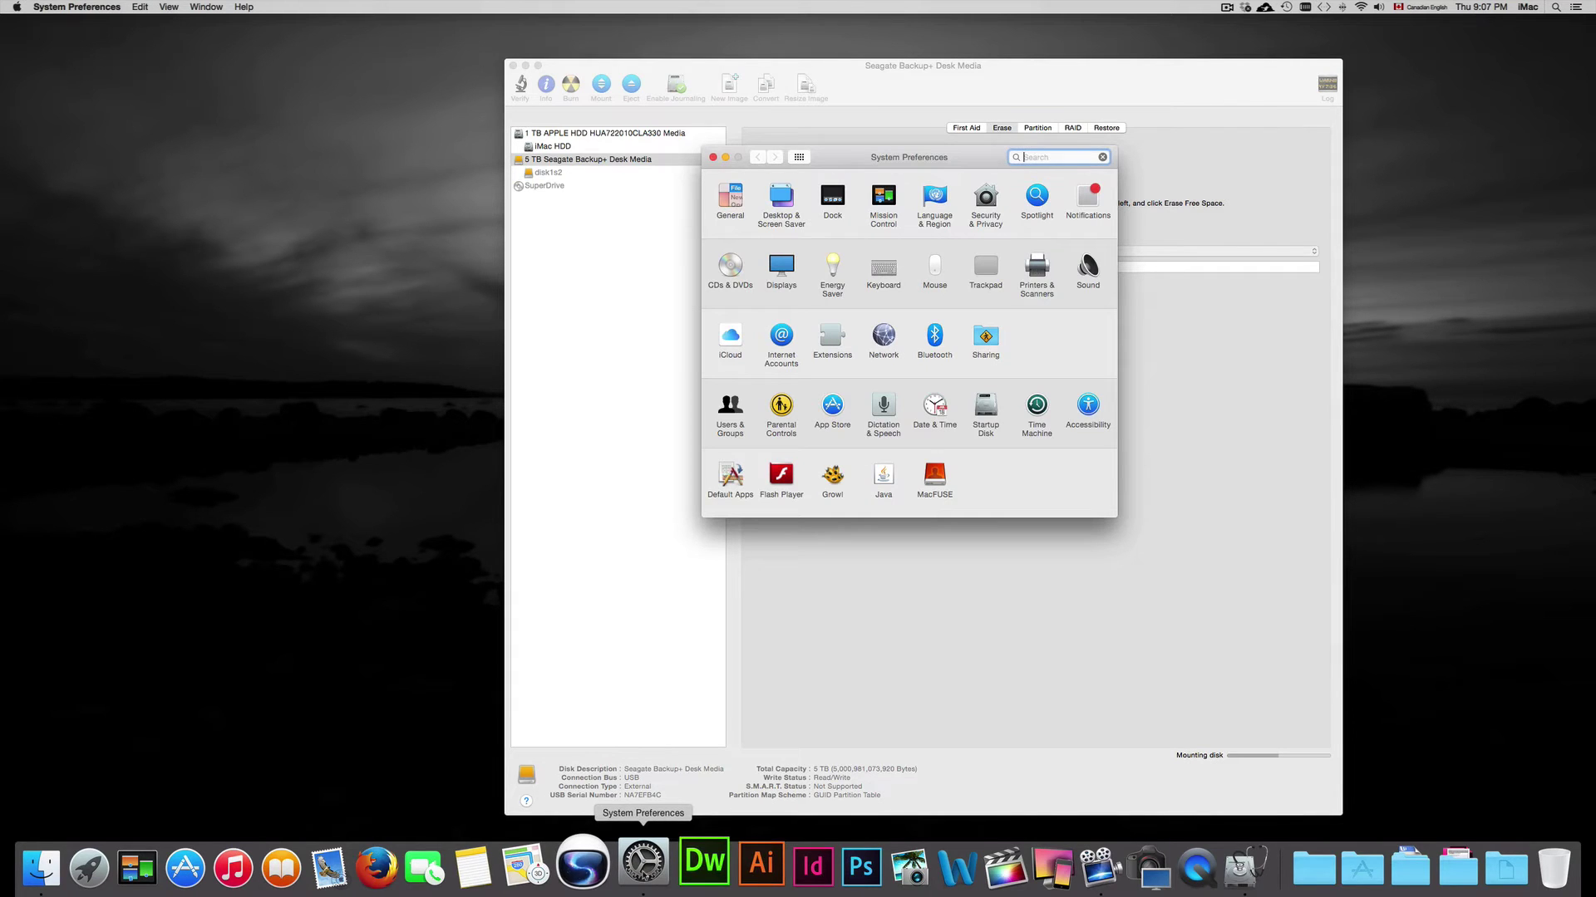
drag(951, 158, 657, 216)
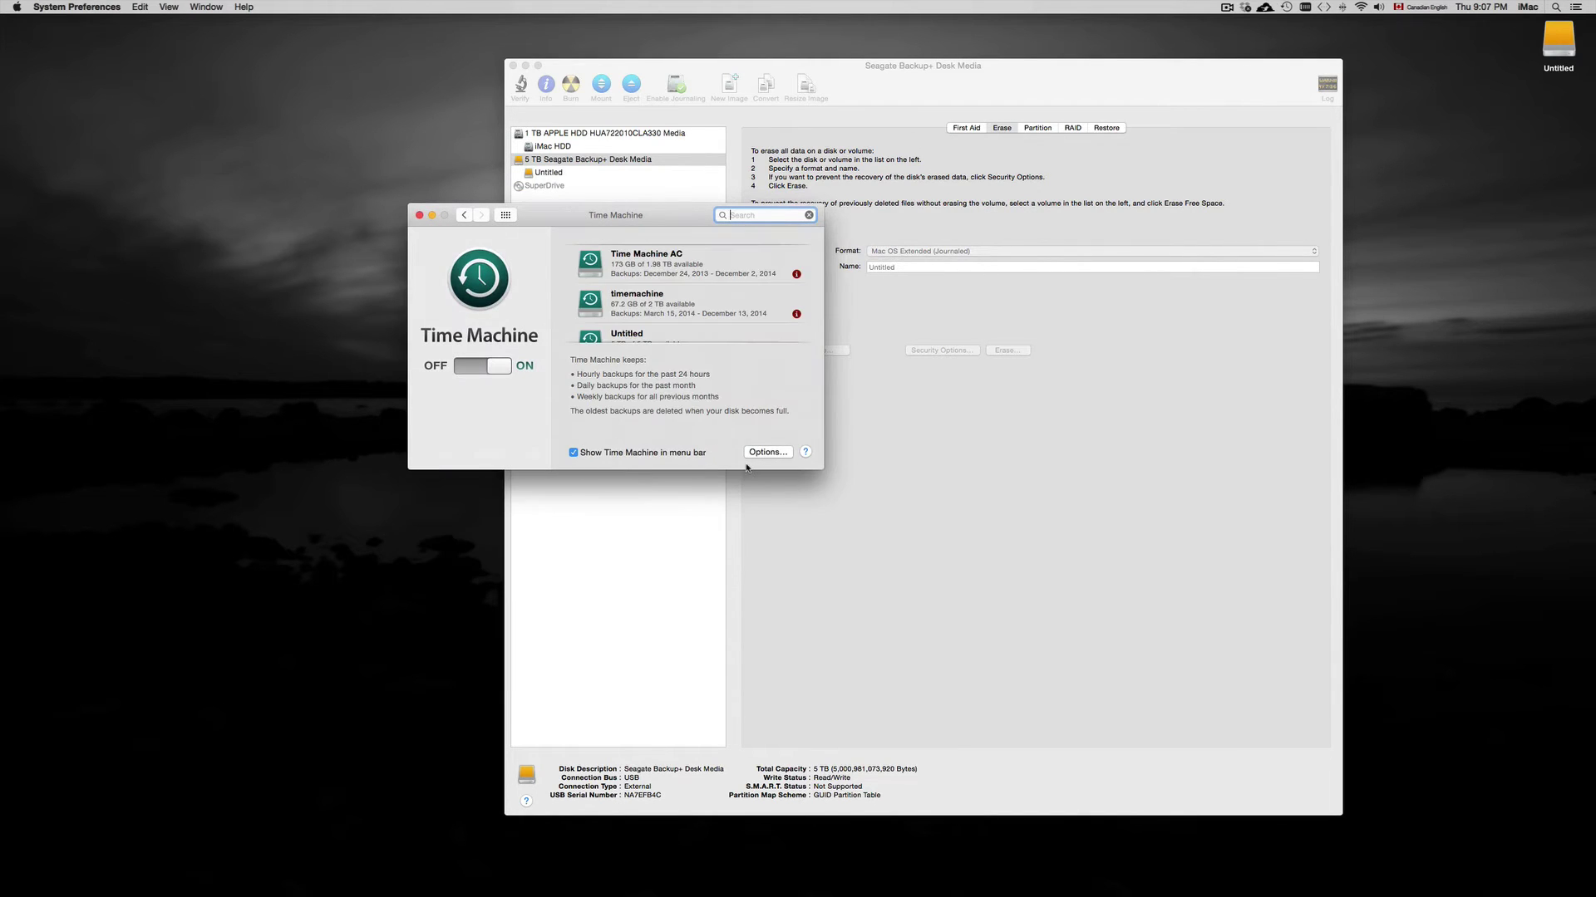
click(818, 468)
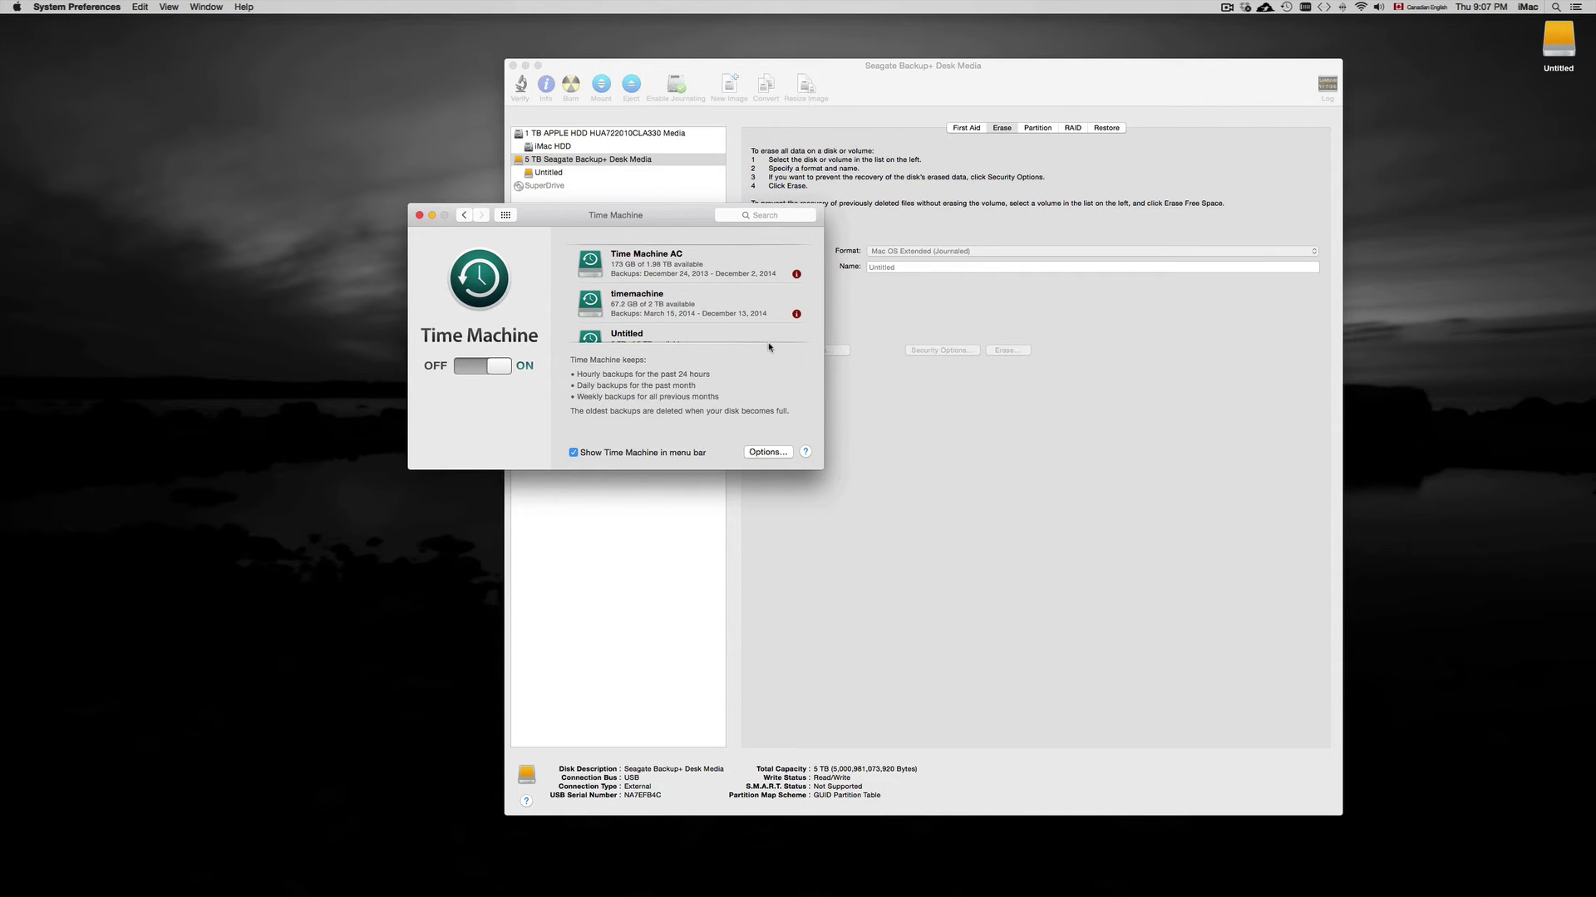
scroll(757, 336, down, 5)
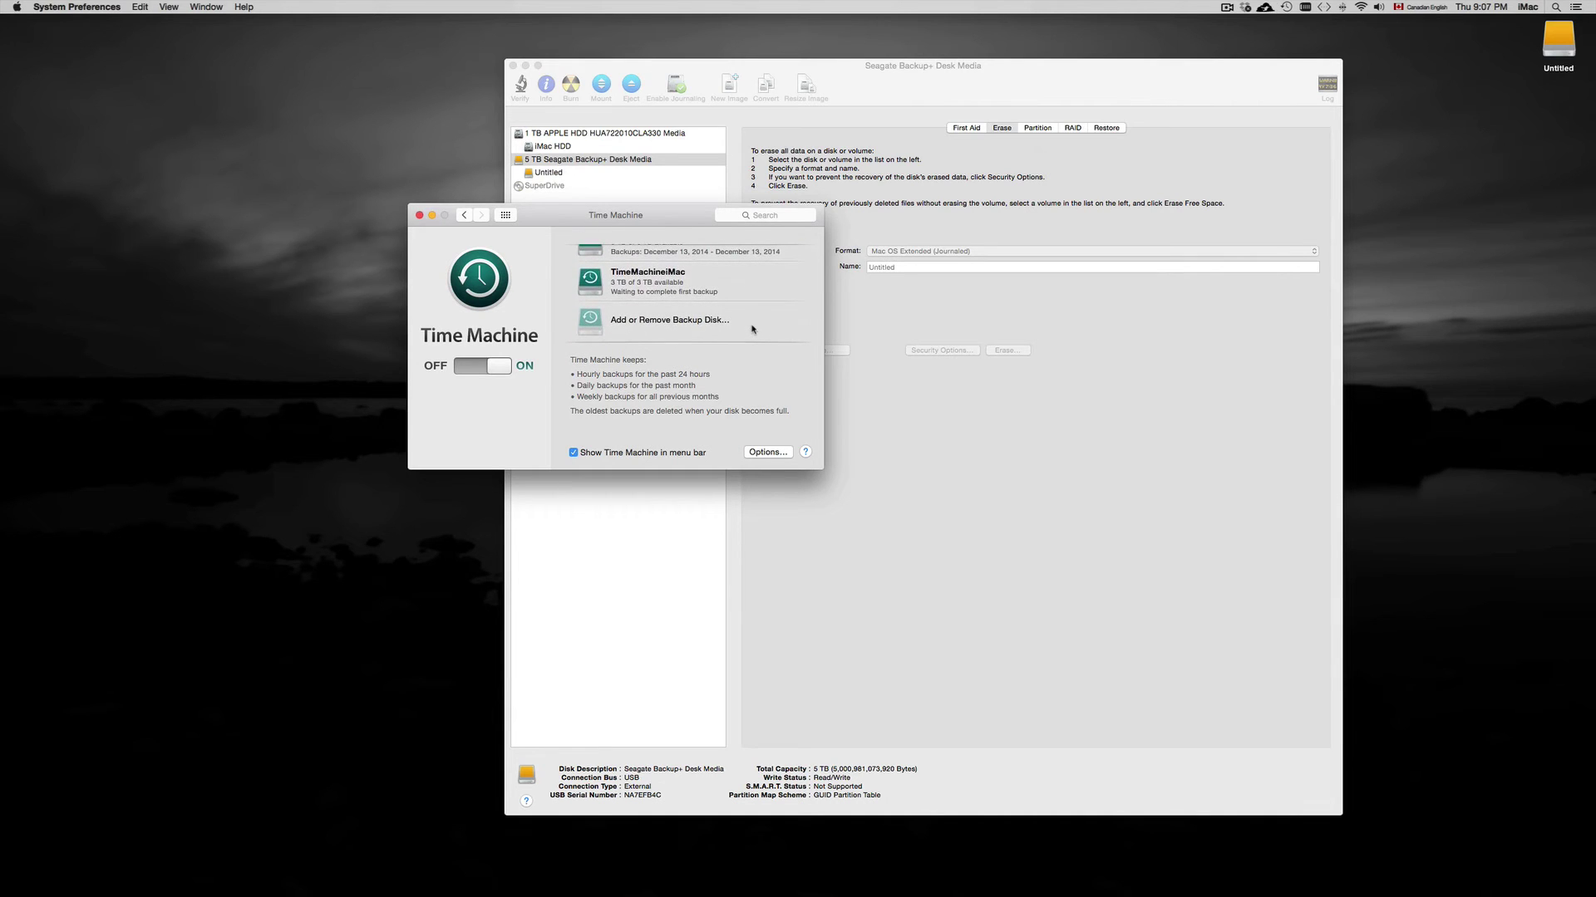
drag(667, 226, 662, 303)
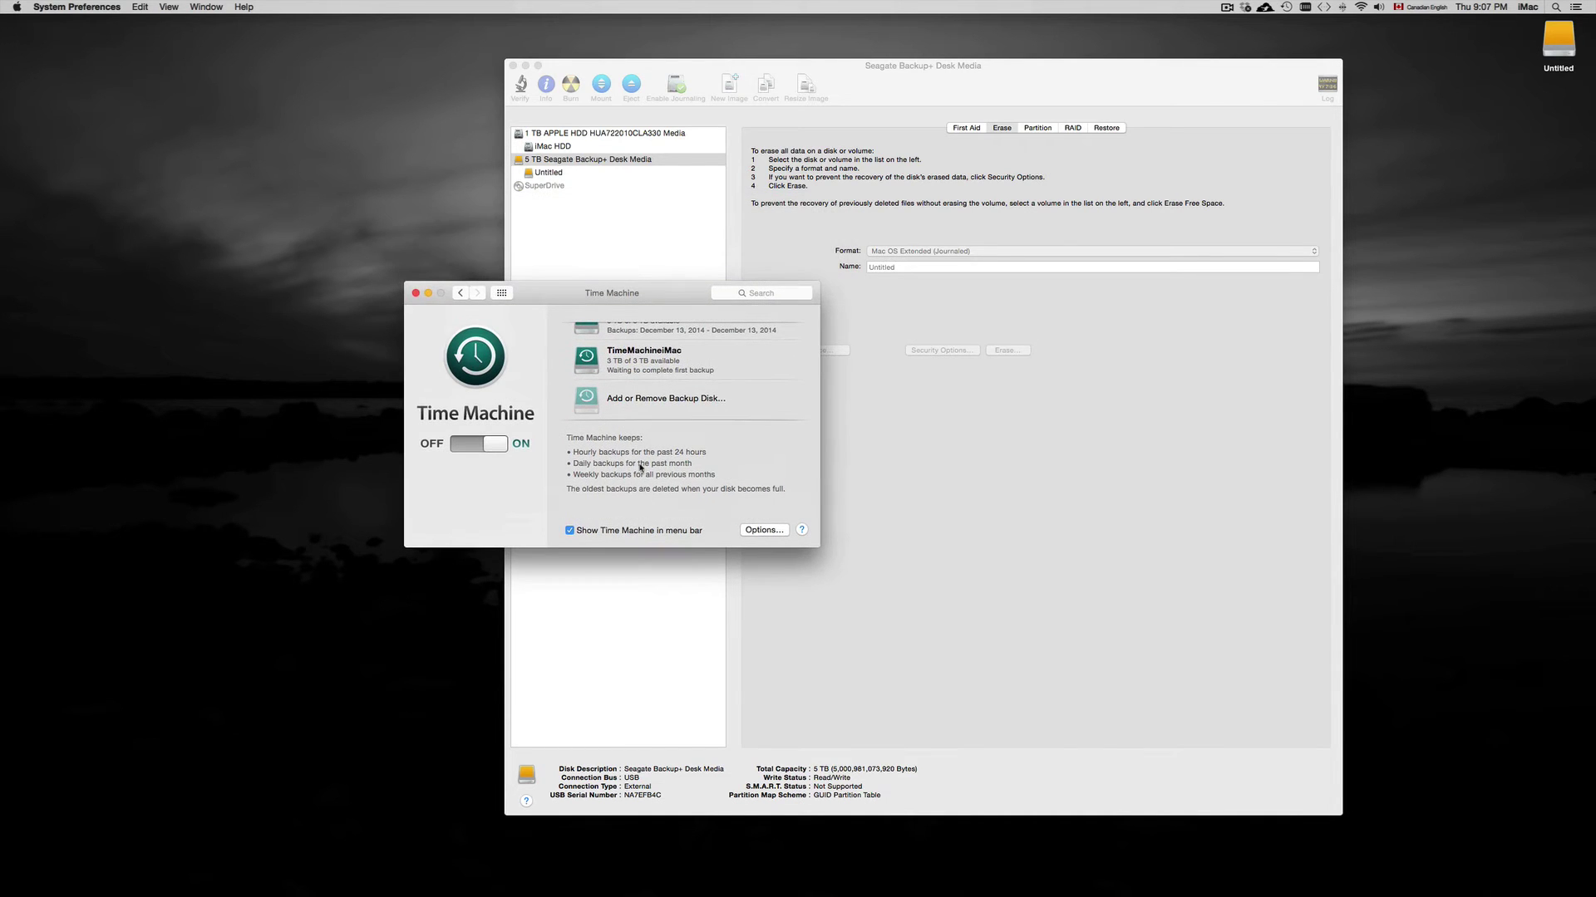
click(619, 401)
scroll(563, 425, down, 3)
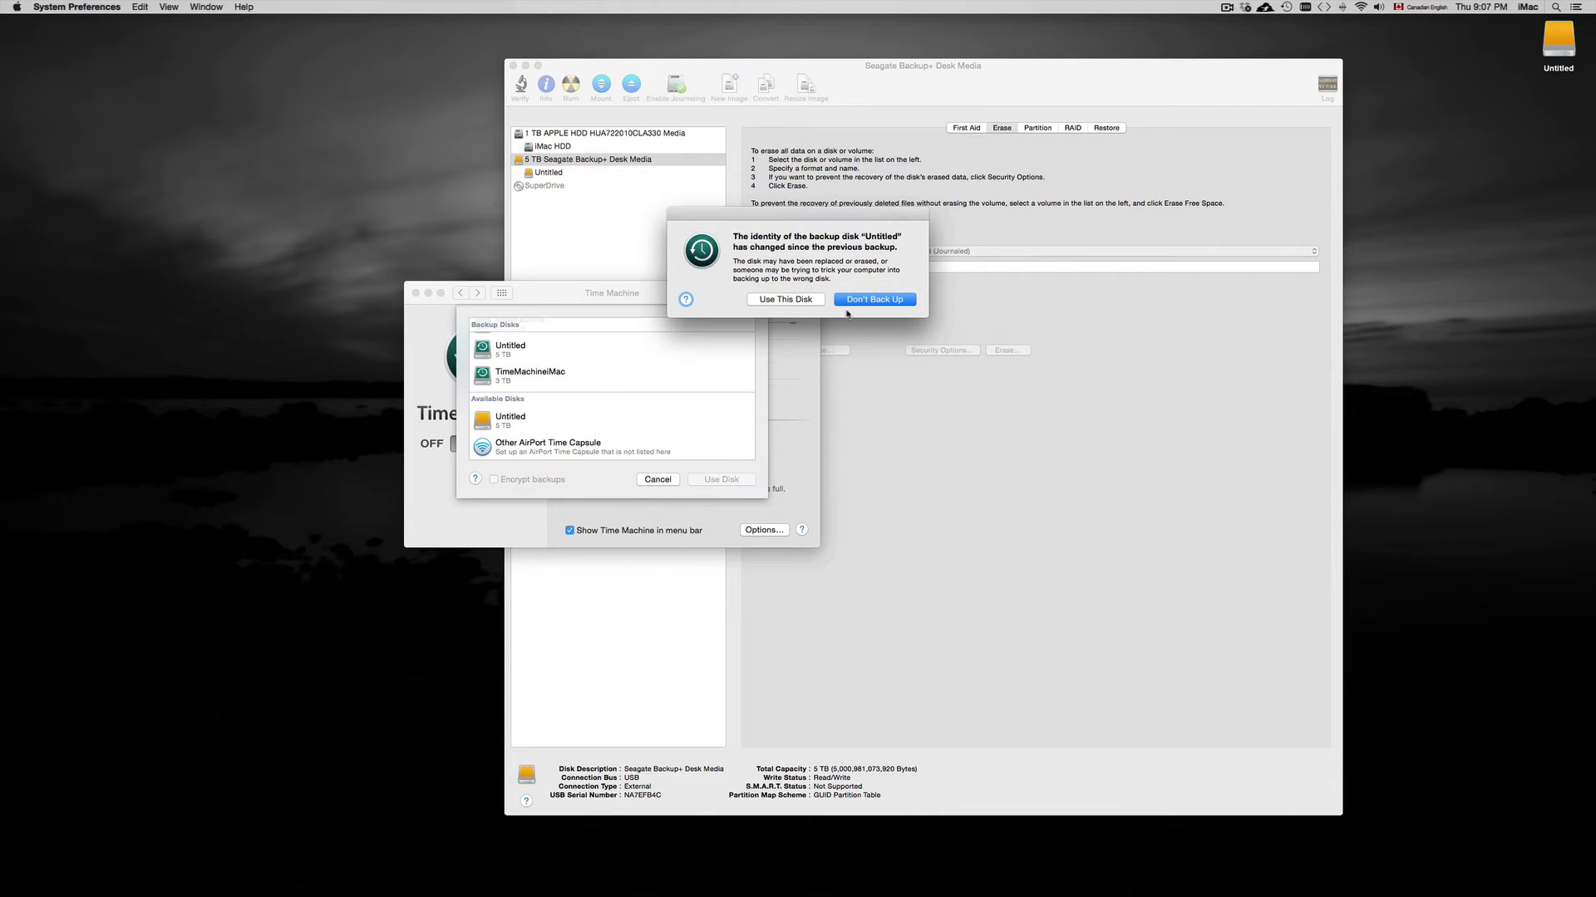
Decline backing up to the Untitled disk and close the Time Machine settings without choosing a disk.
drag(778, 220, 400, 203)
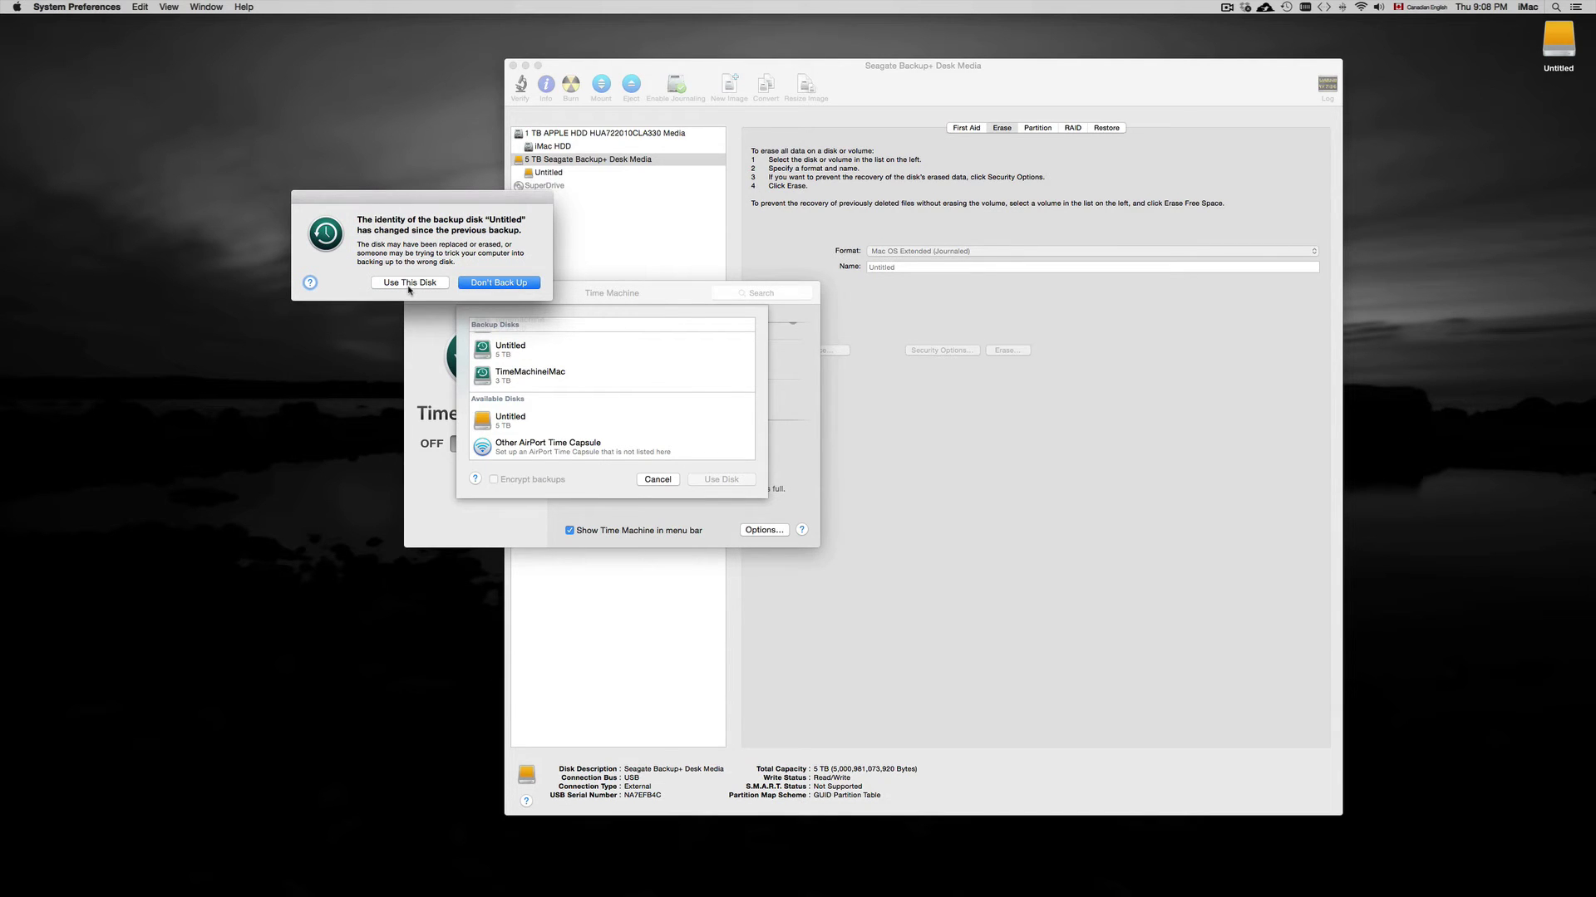
click(499, 283)
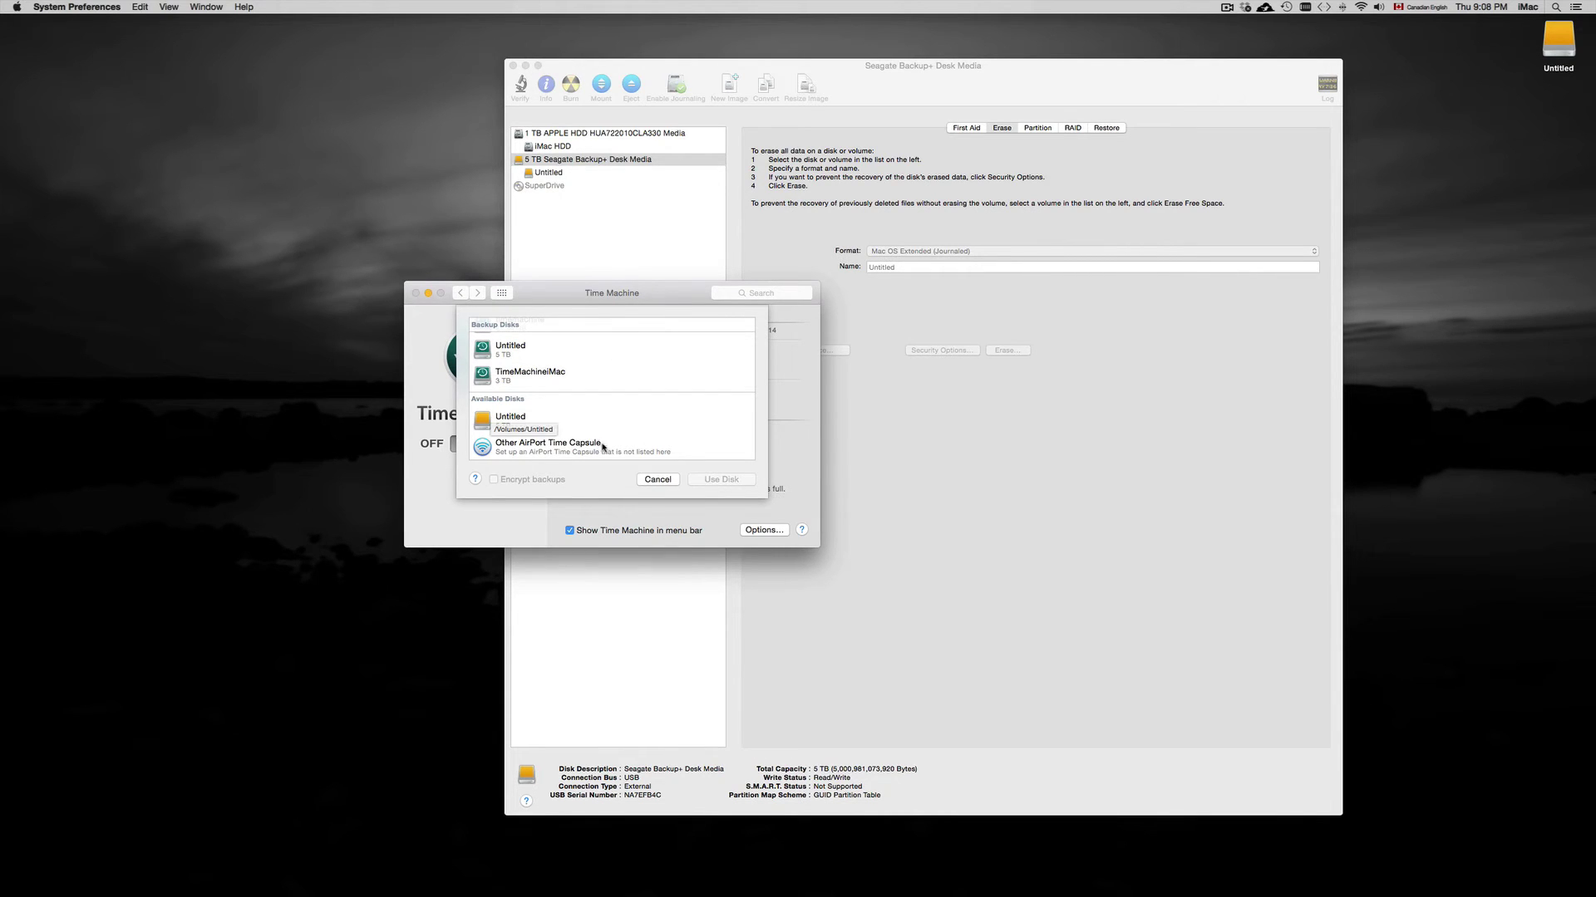
click(657, 480)
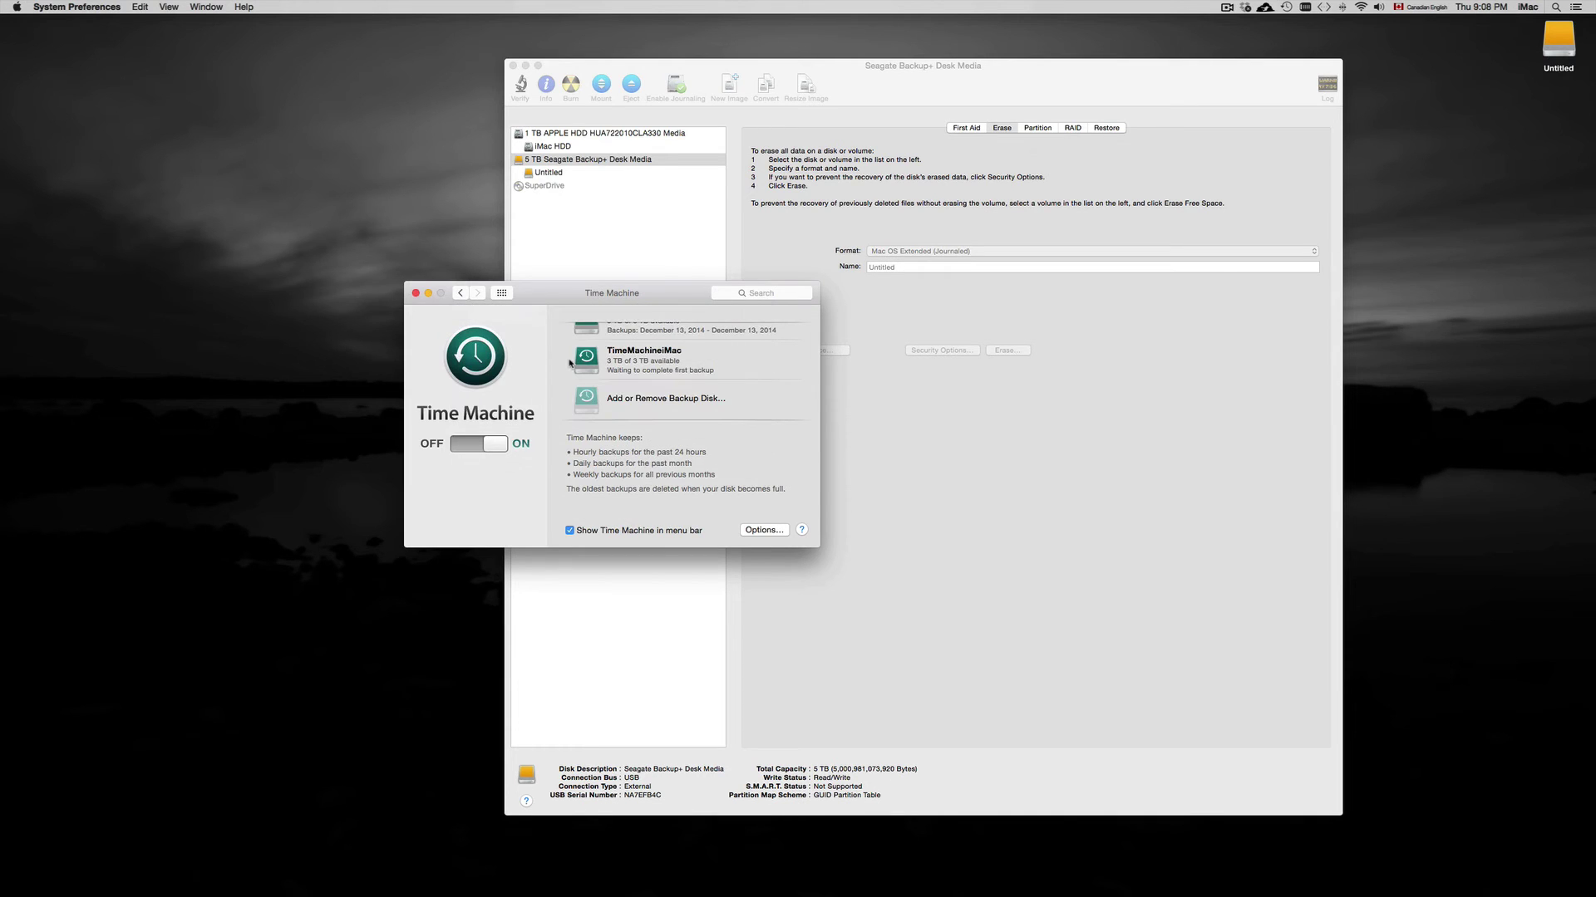
click(416, 294)
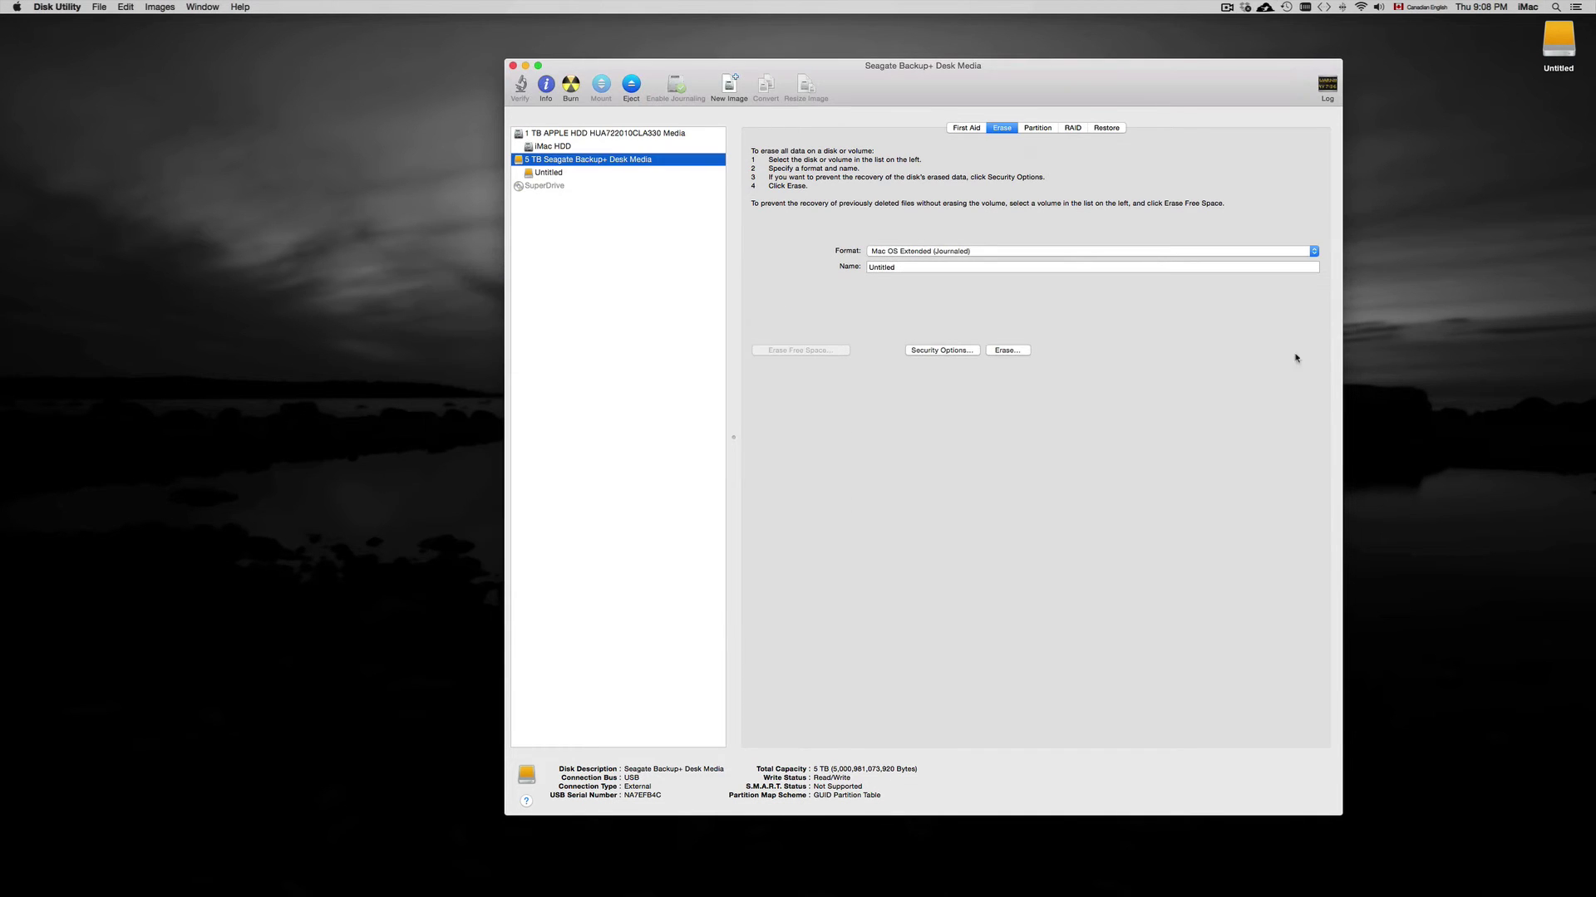
Split the 5 TB Seagate disk's layout into three partitions, dividing the lower half in two.
click(1036, 130)
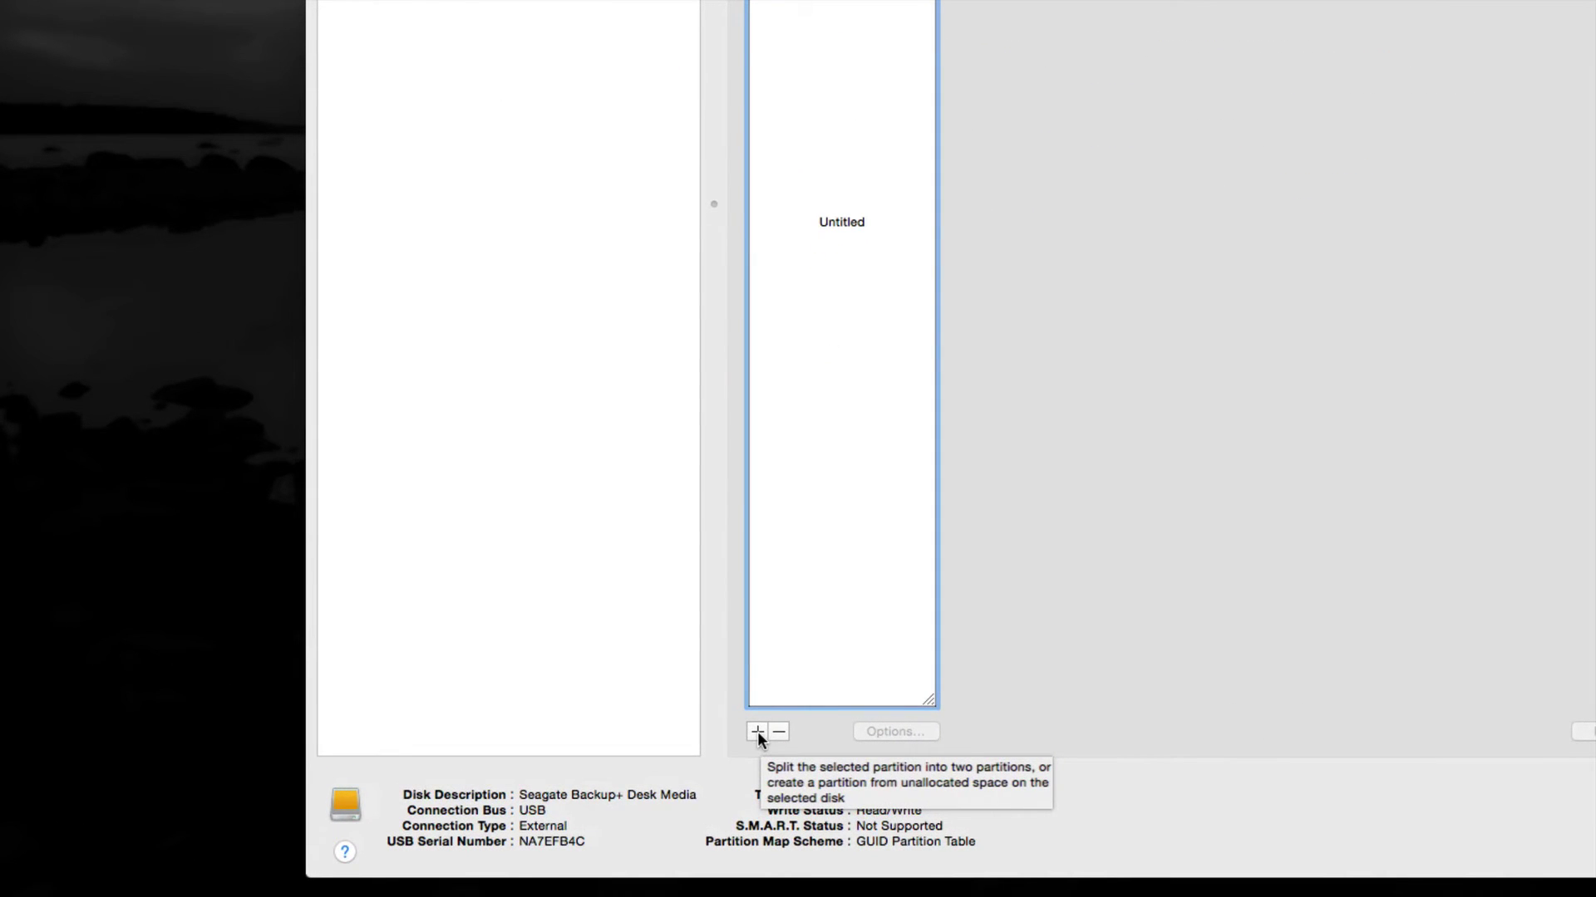
click(756, 731)
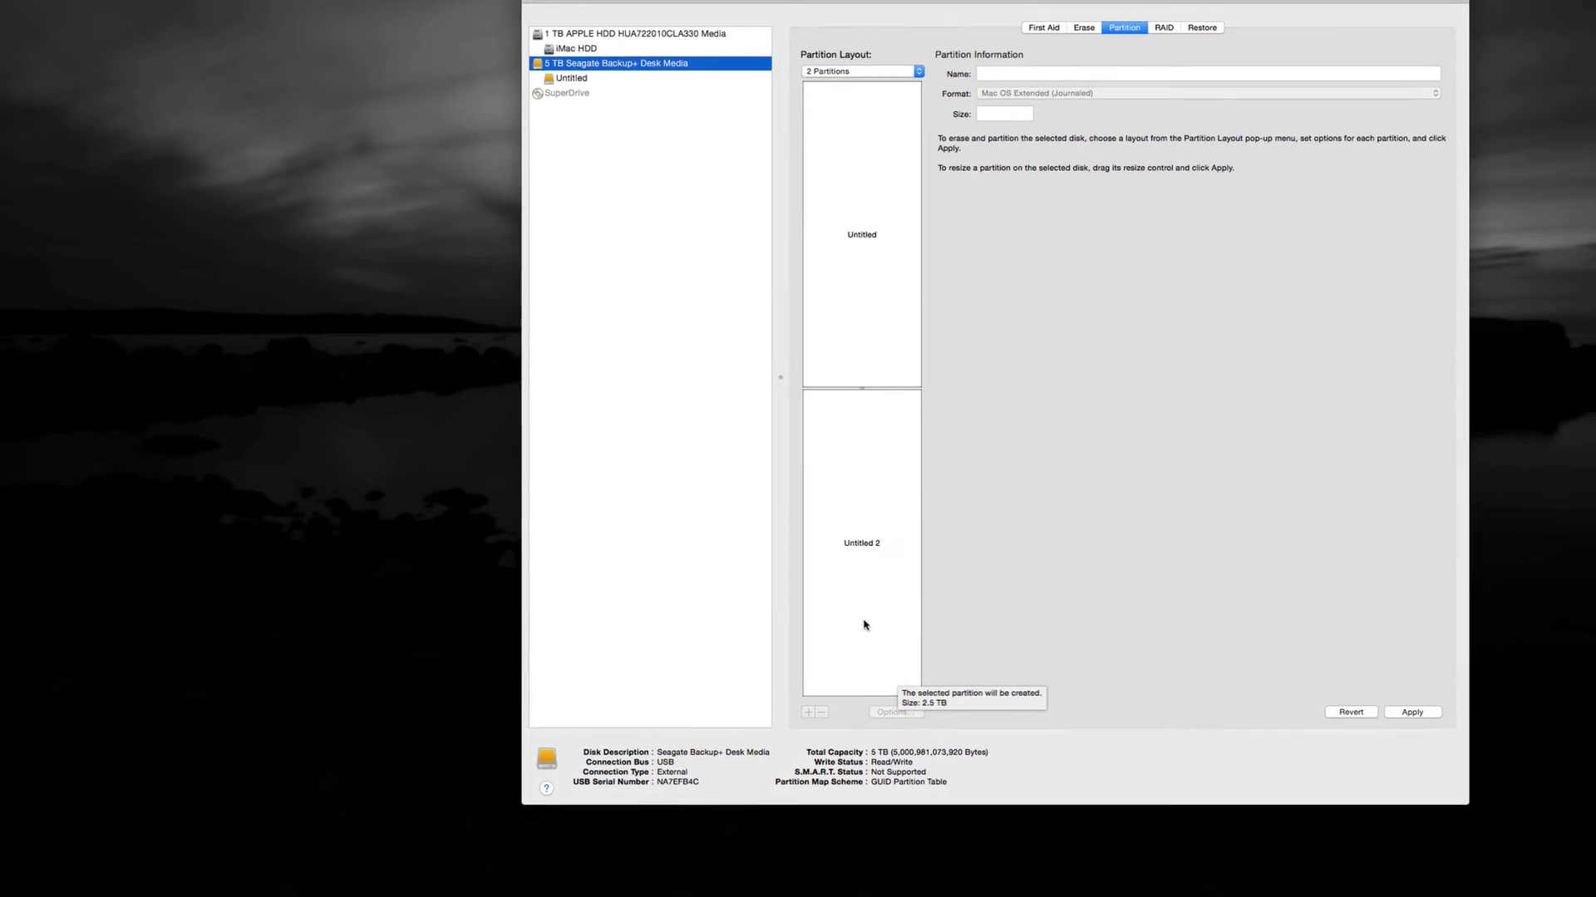
click(841, 580)
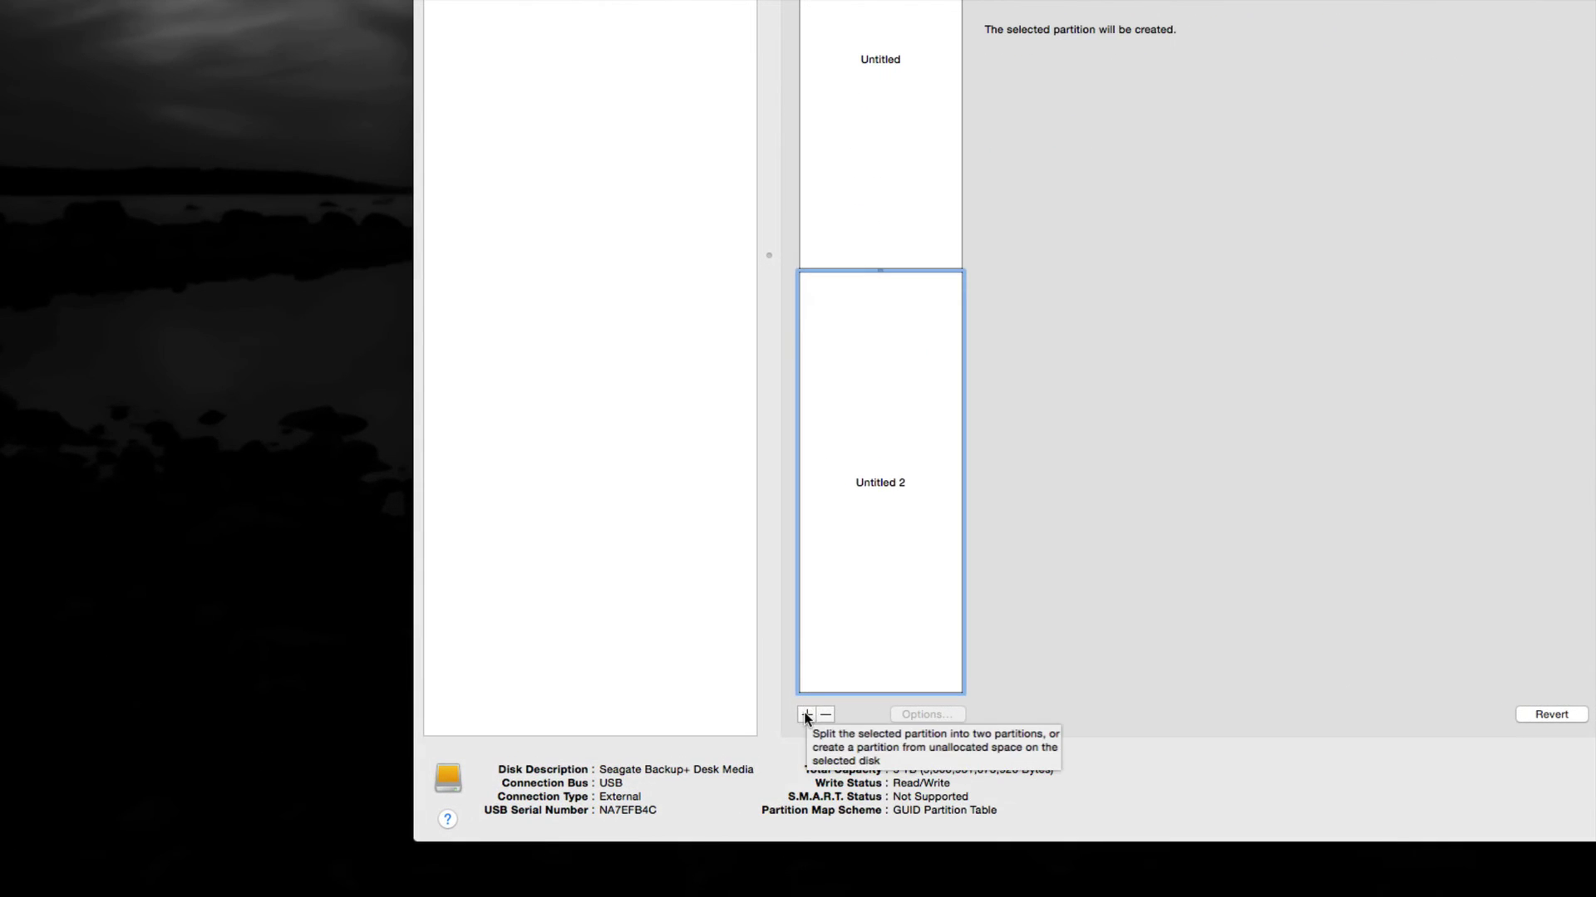
click(805, 715)
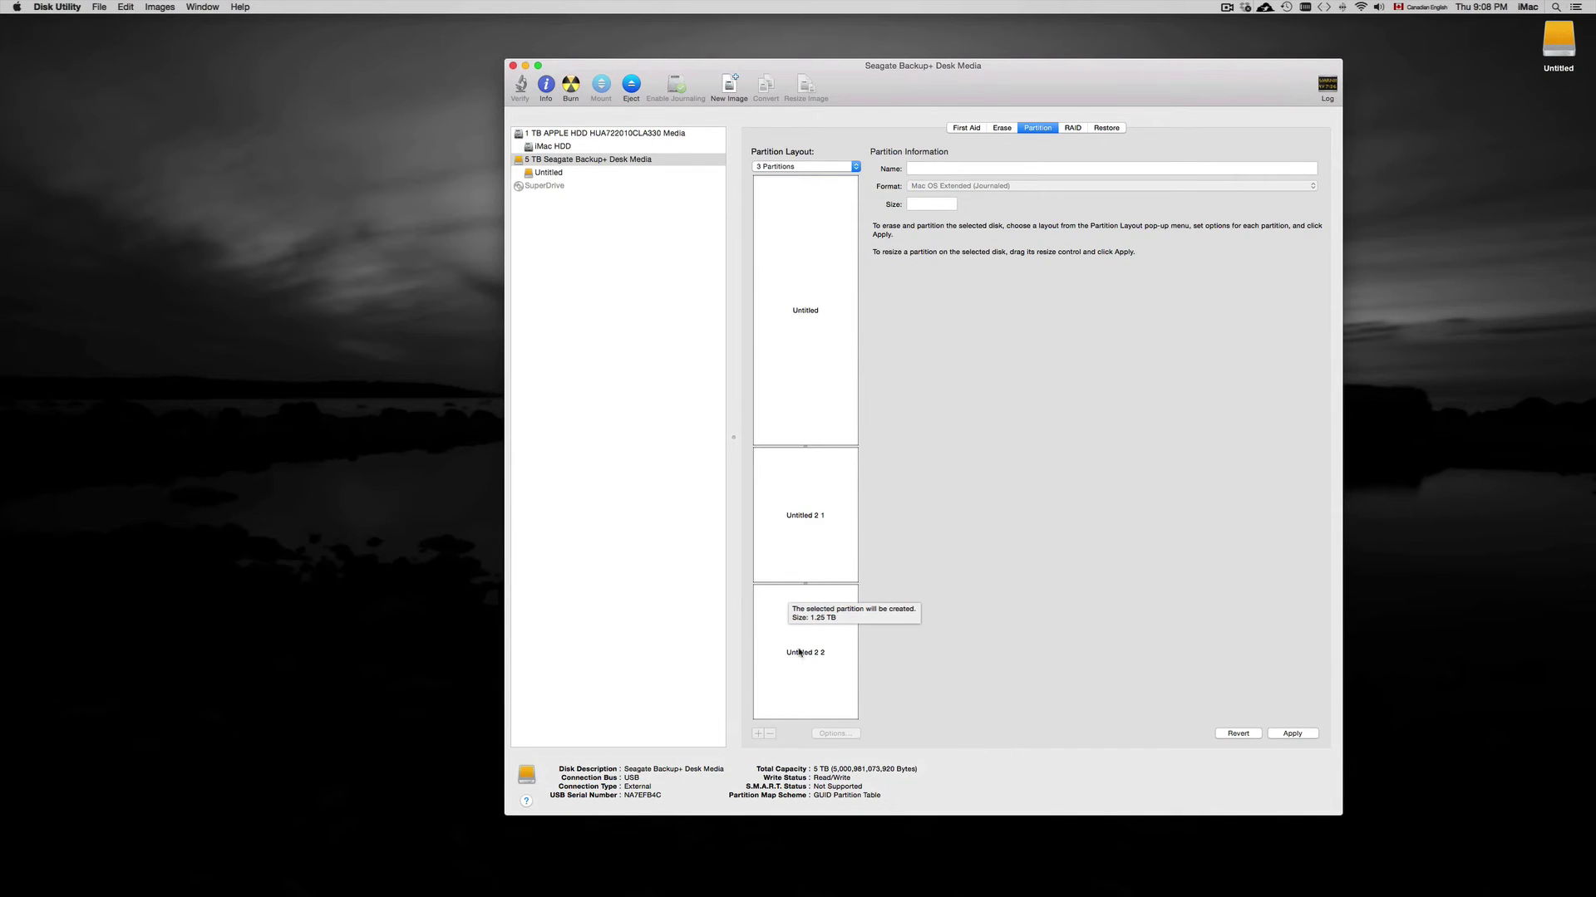
Set the size of the first partition, Untitled, to 3 TB.
click(829, 388)
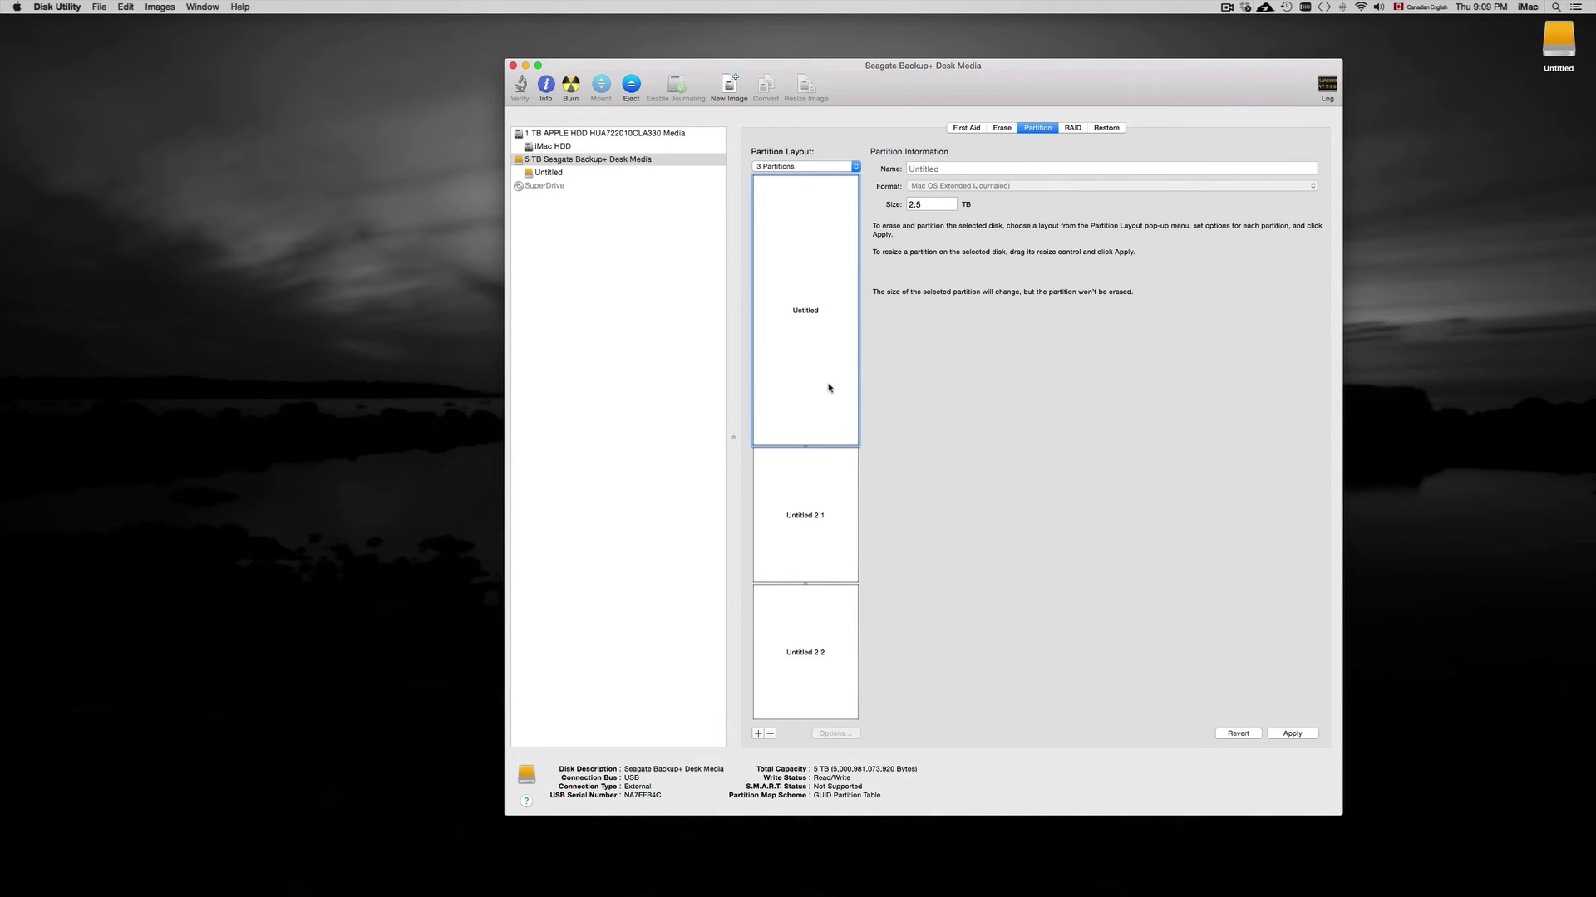
drag(940, 206, 886, 205)
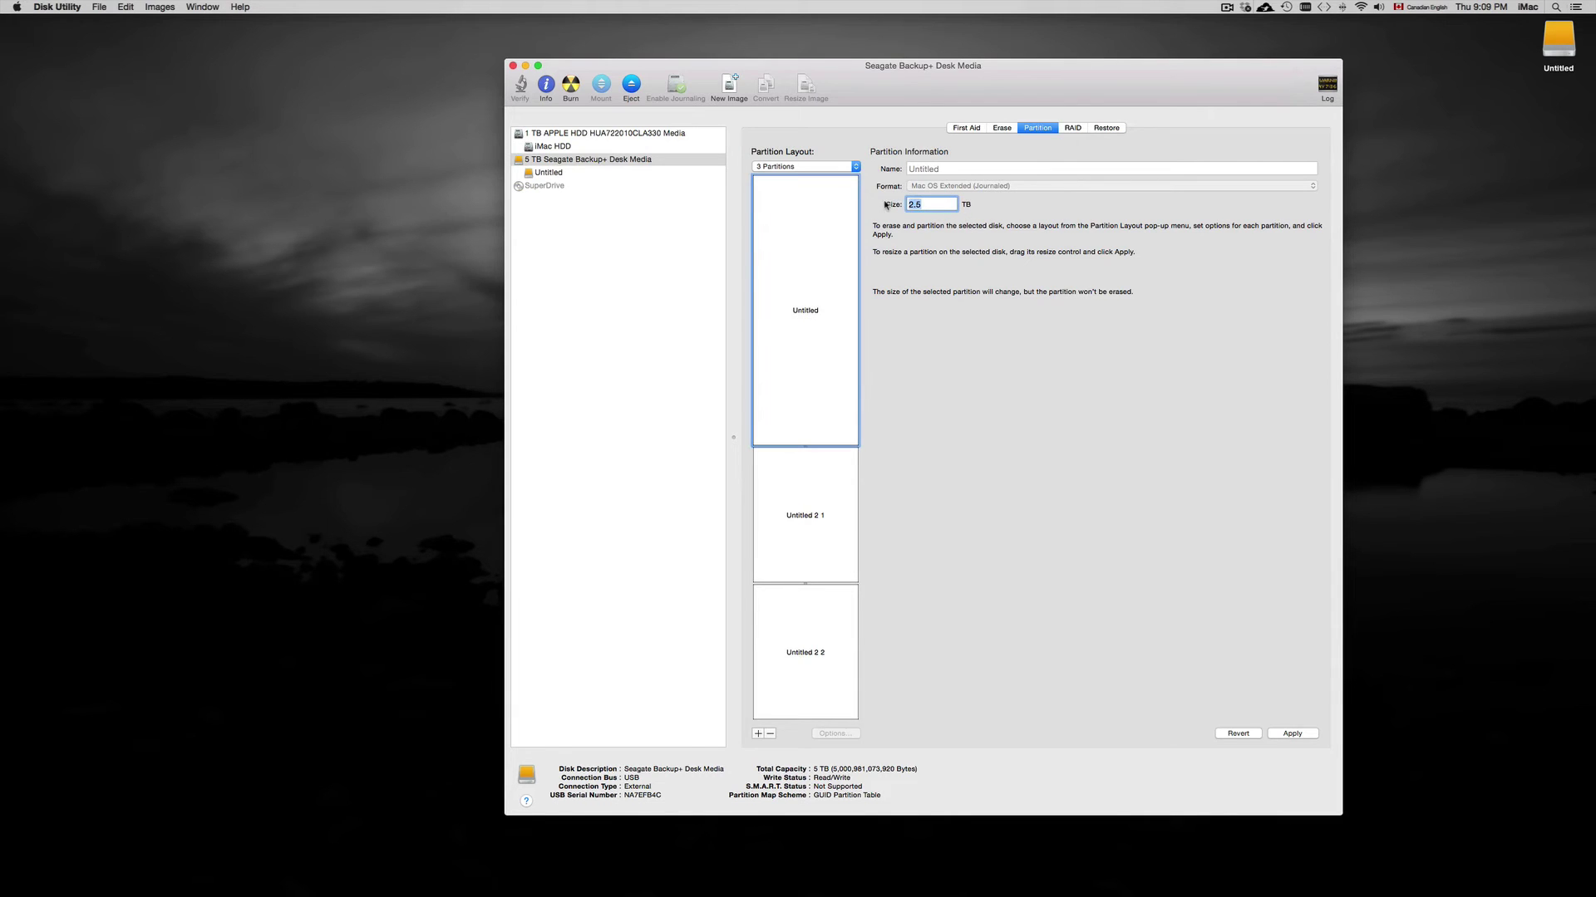
text(3)
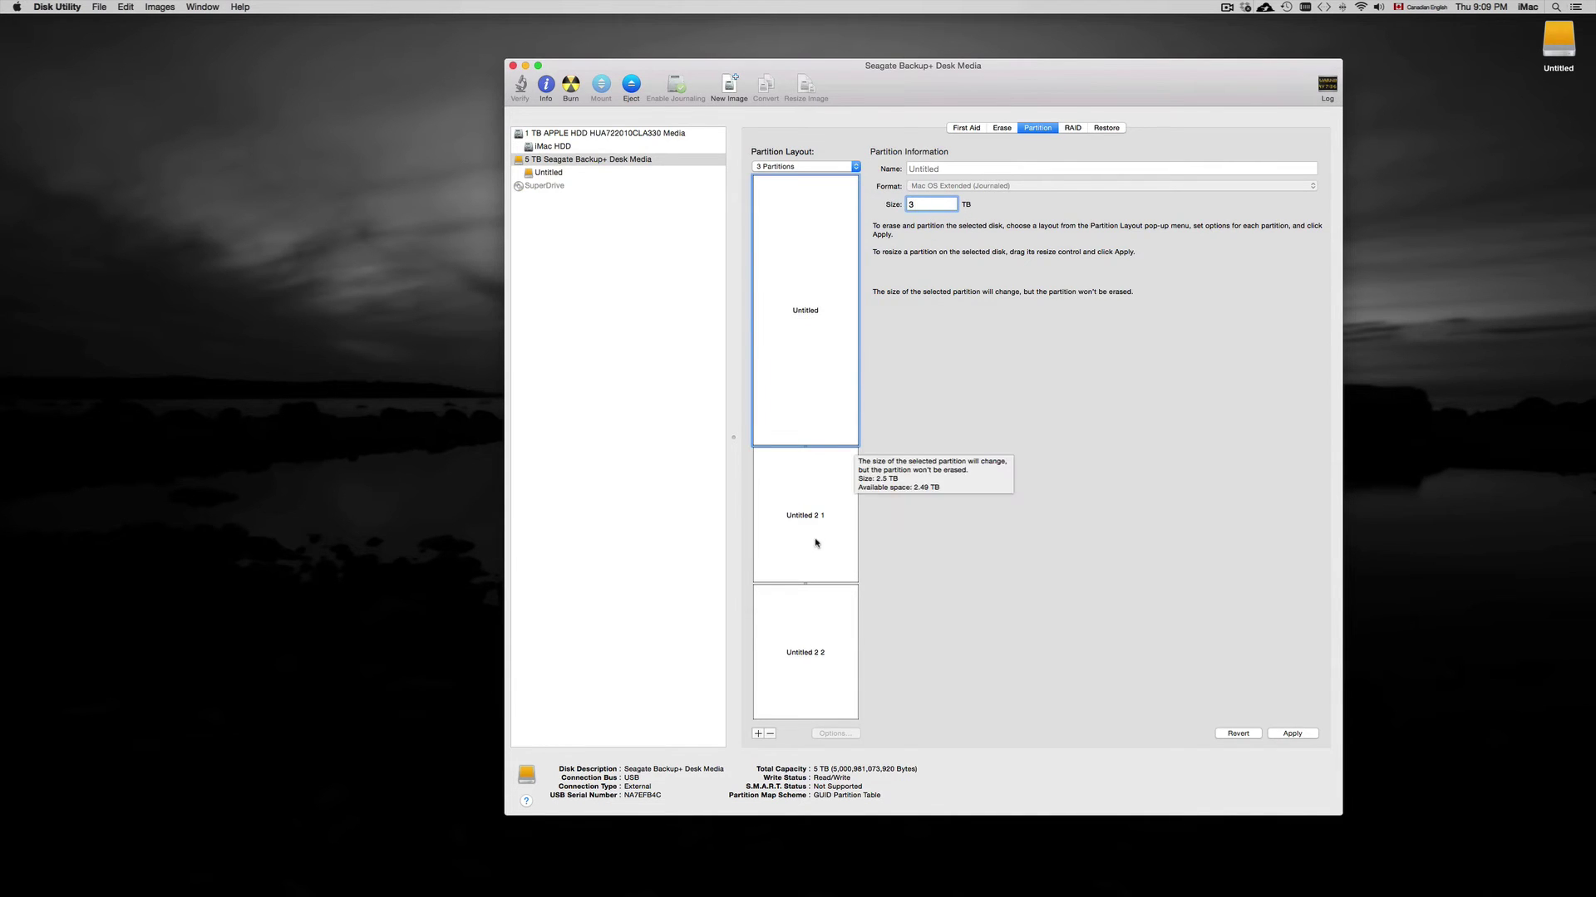
click(806, 475)
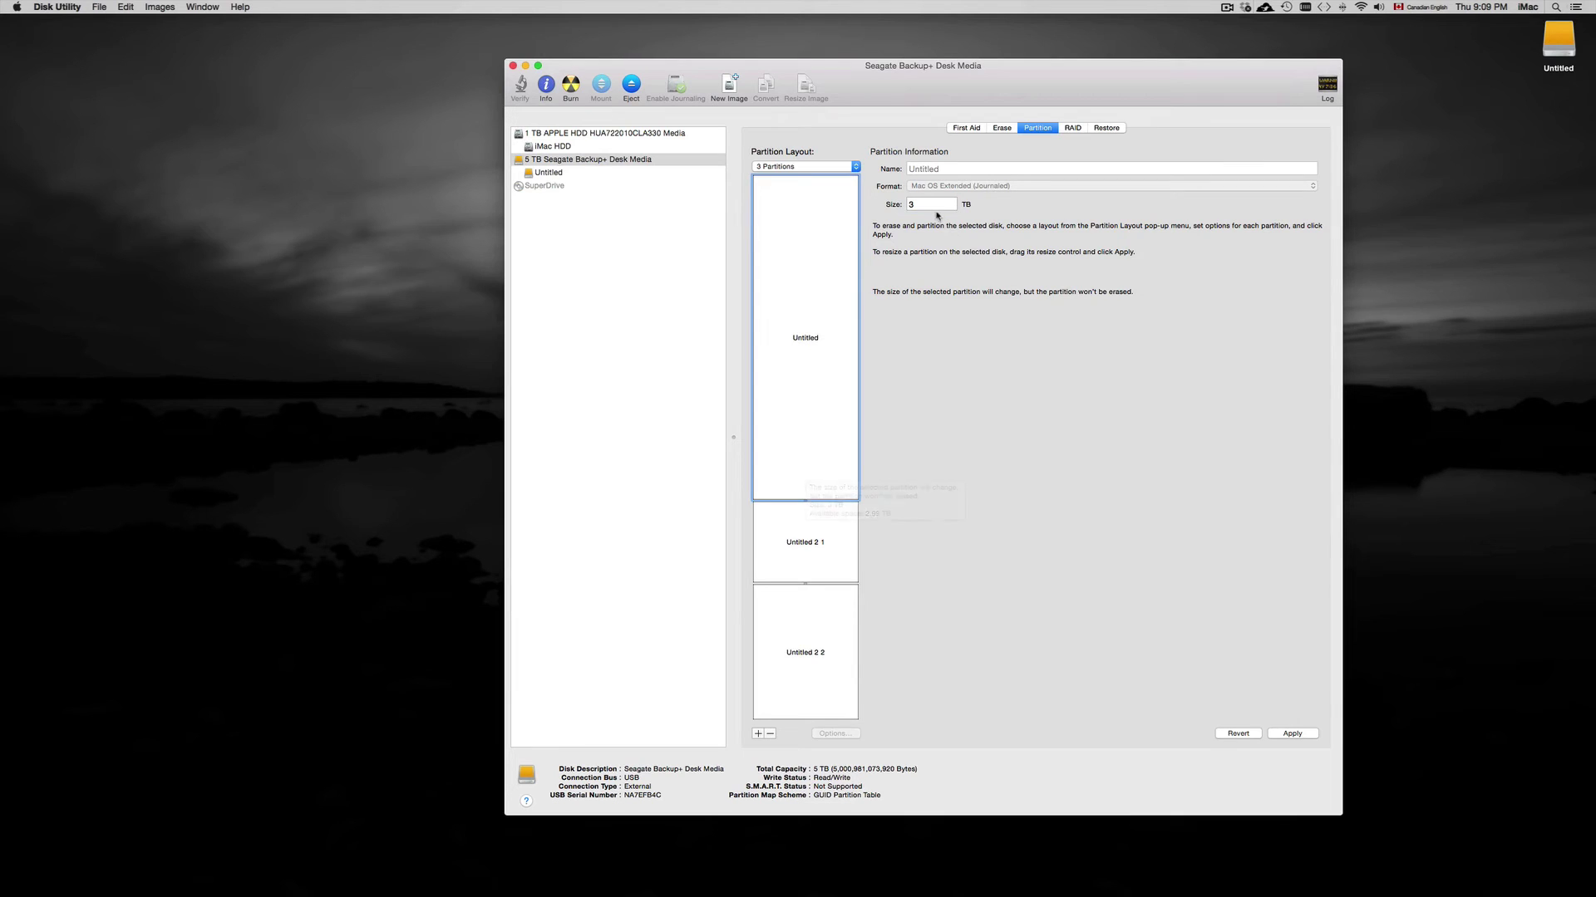
Set the sizes of the second and third partitions to 1 TB each and check all three partitions.
click(818, 525)
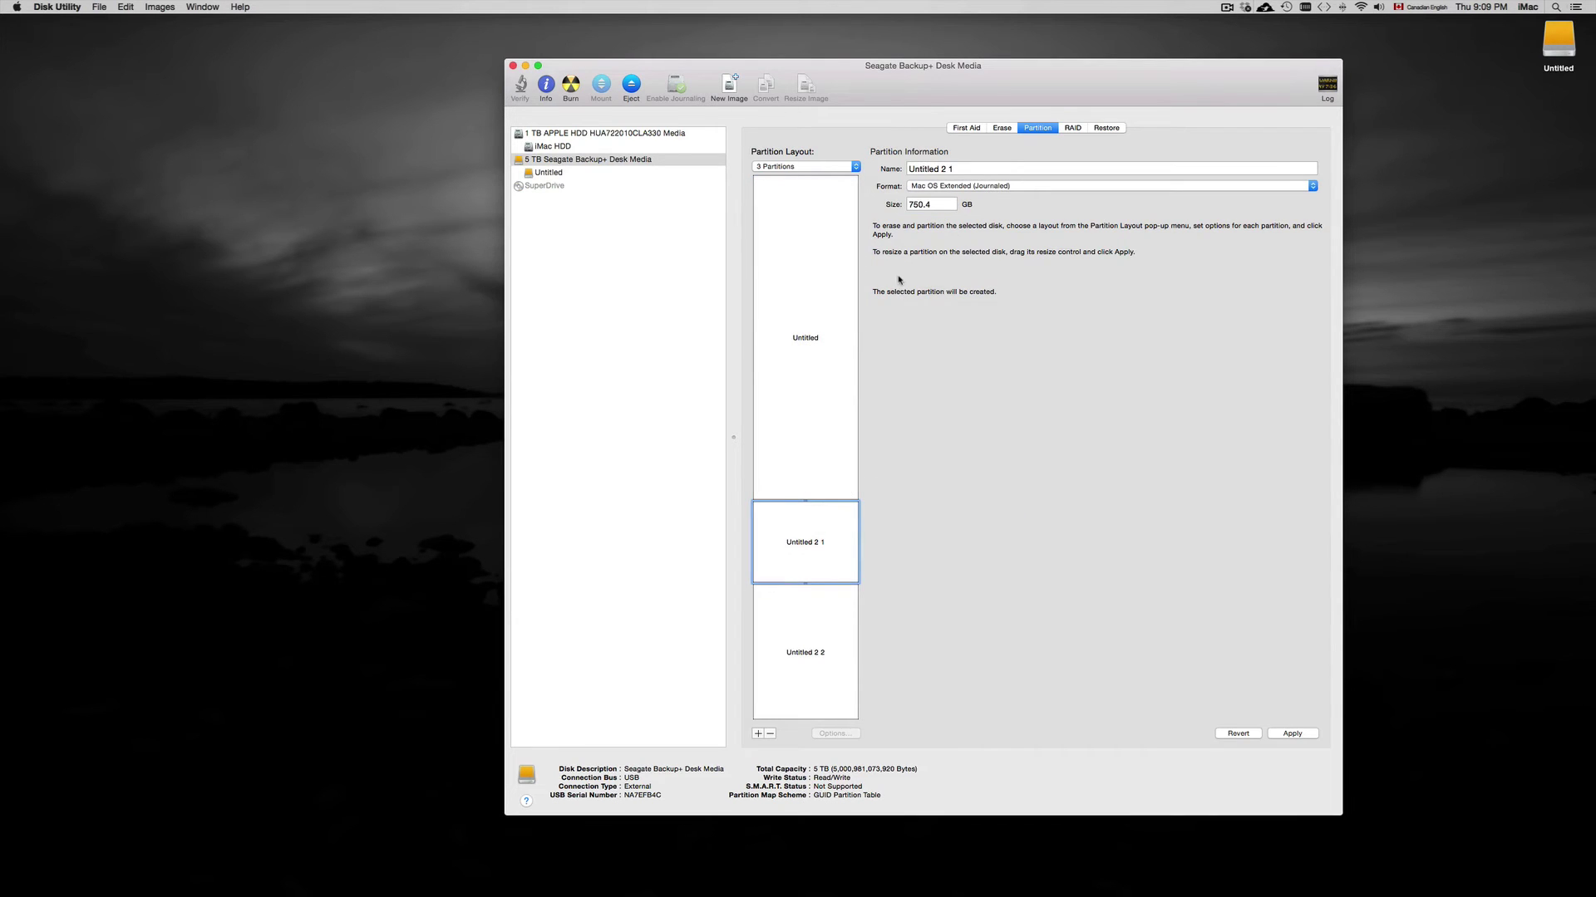
double_click(921, 204)
text(1)
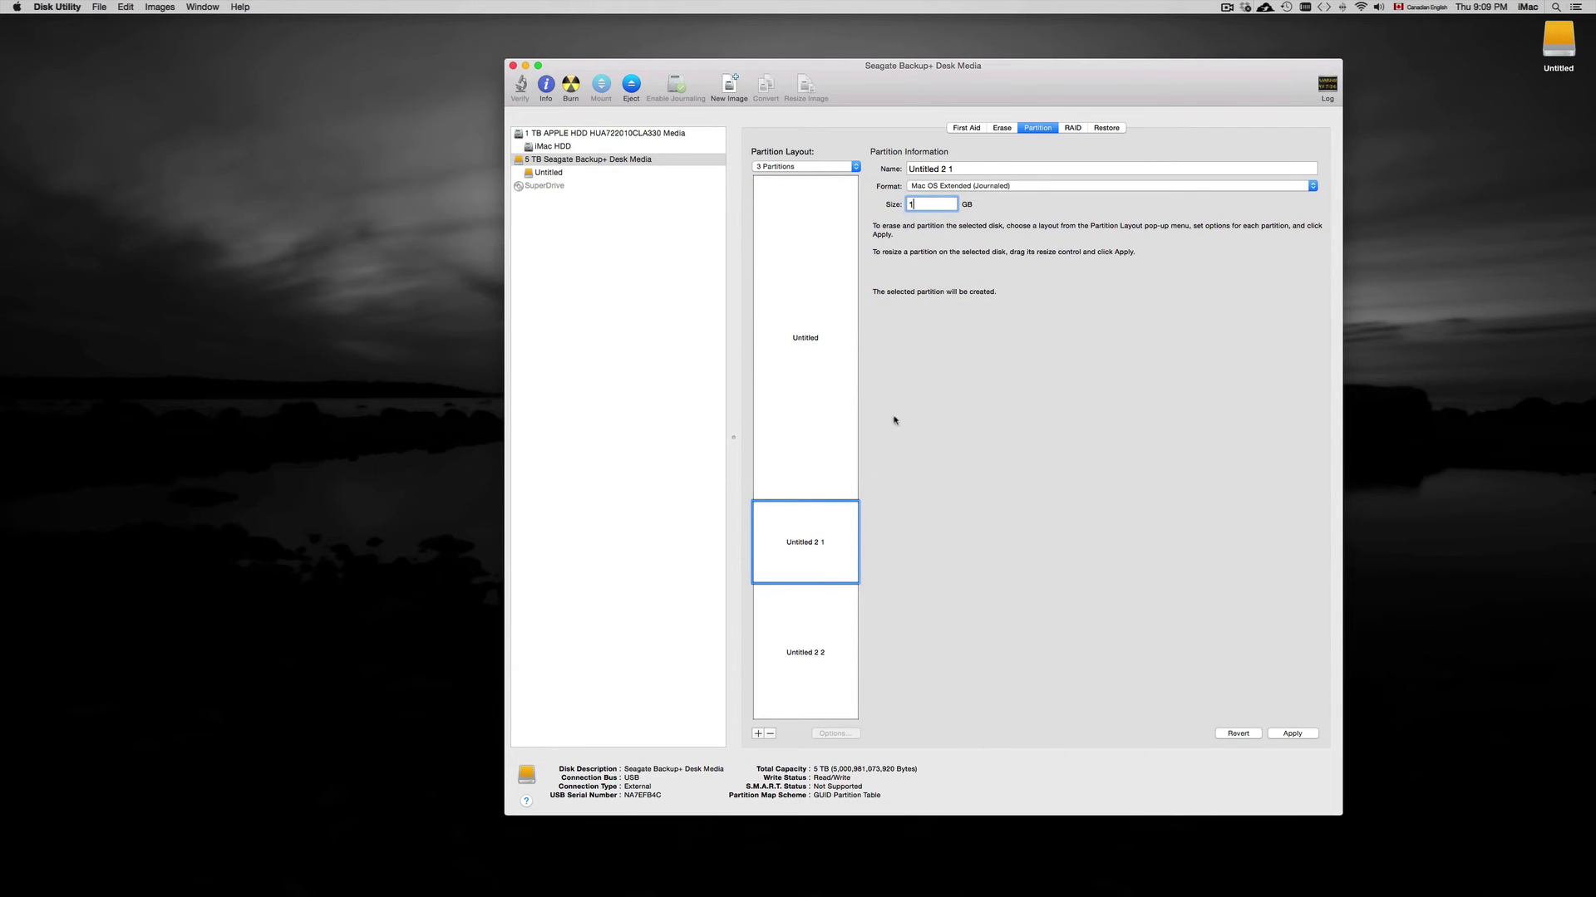
click(831, 627)
double_click(920, 204)
text(1)
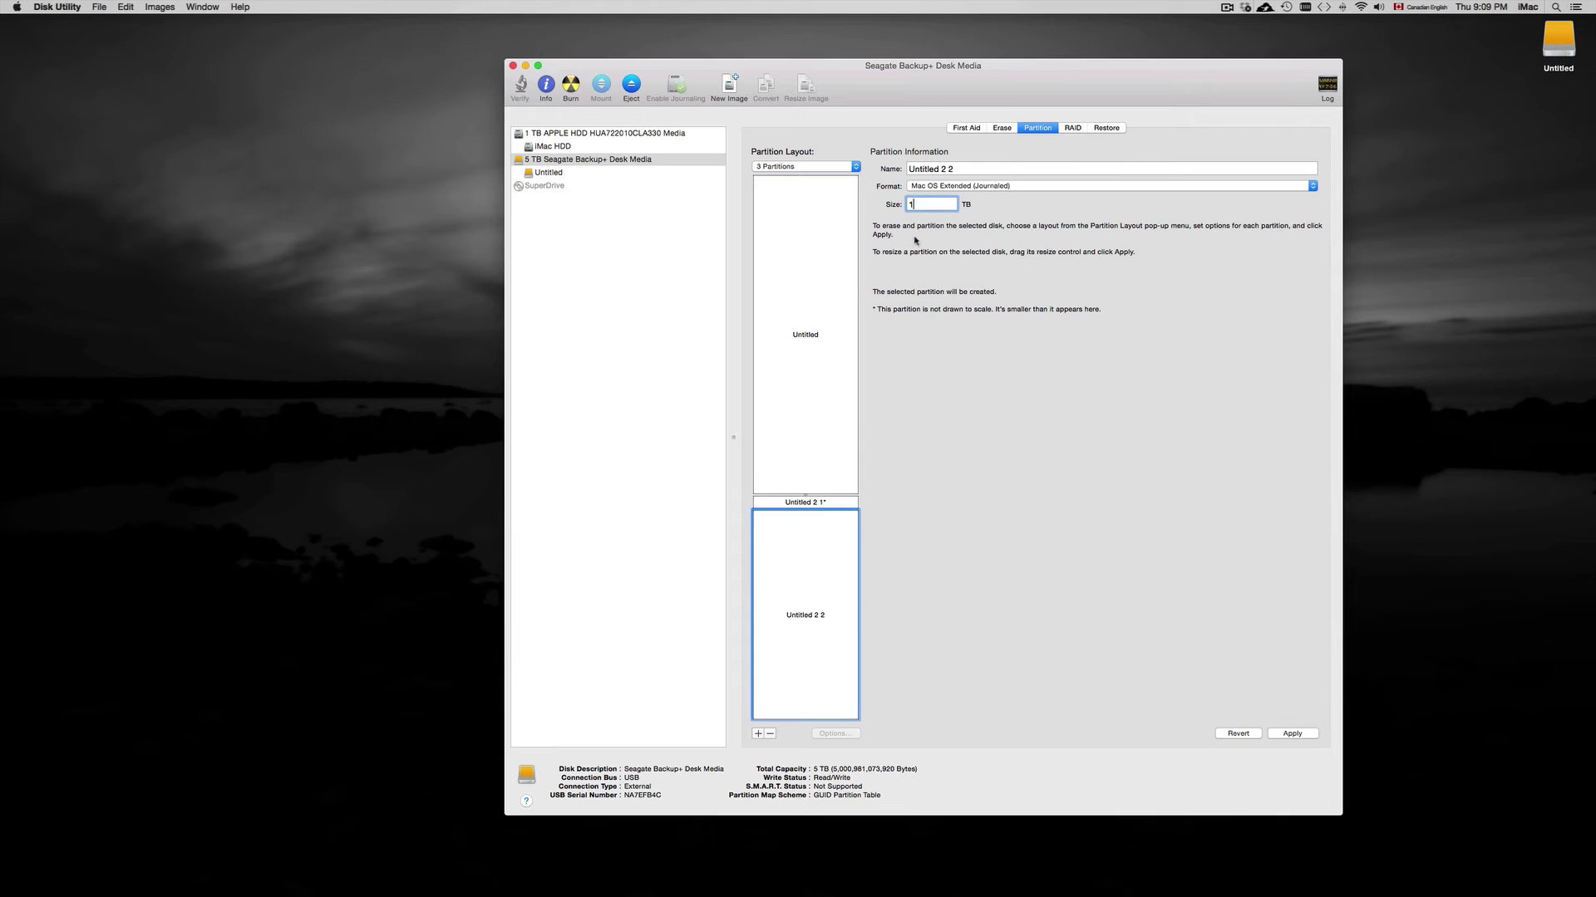
click(827, 503)
click(829, 665)
click(836, 581)
click(838, 407)
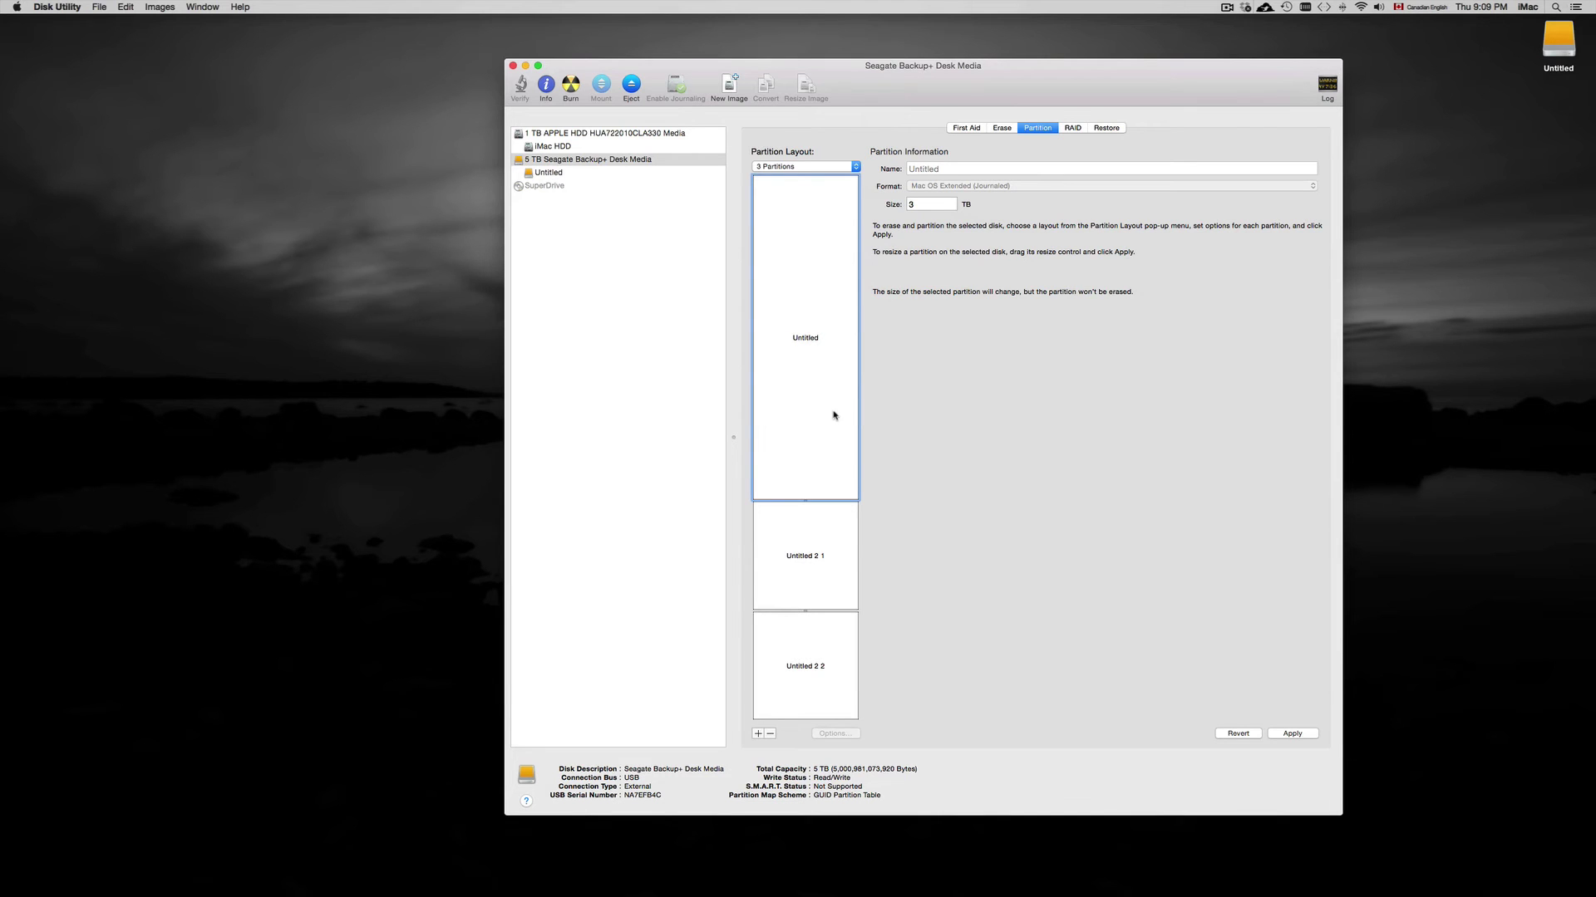
click(833, 537)
click(832, 455)
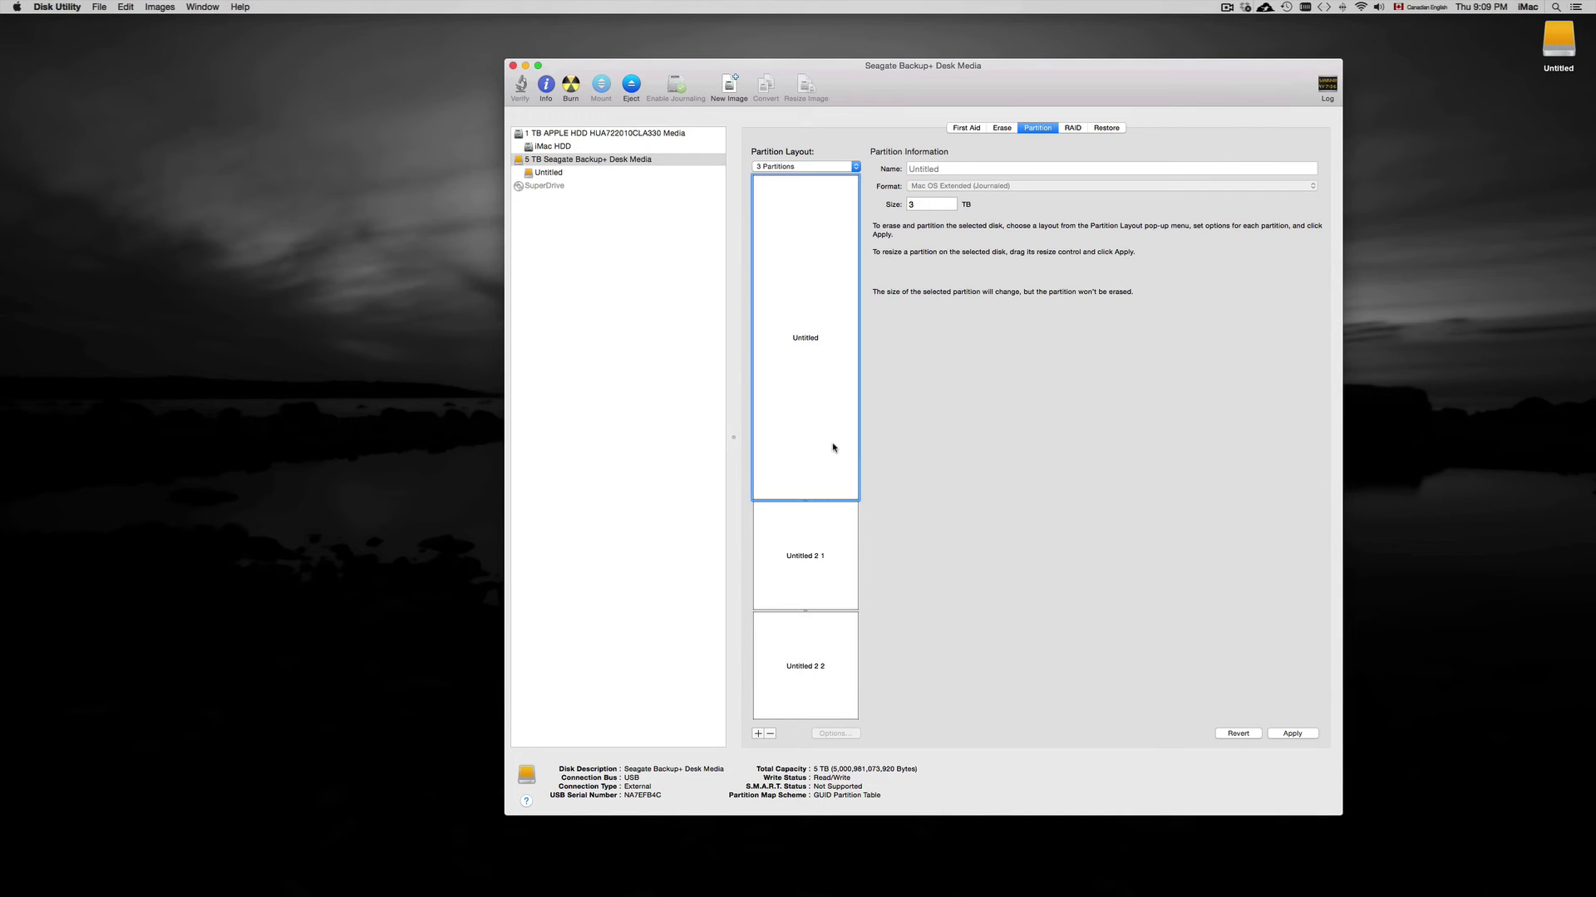
Name the second partition BackUp All and the third partition Photos.
click(816, 575)
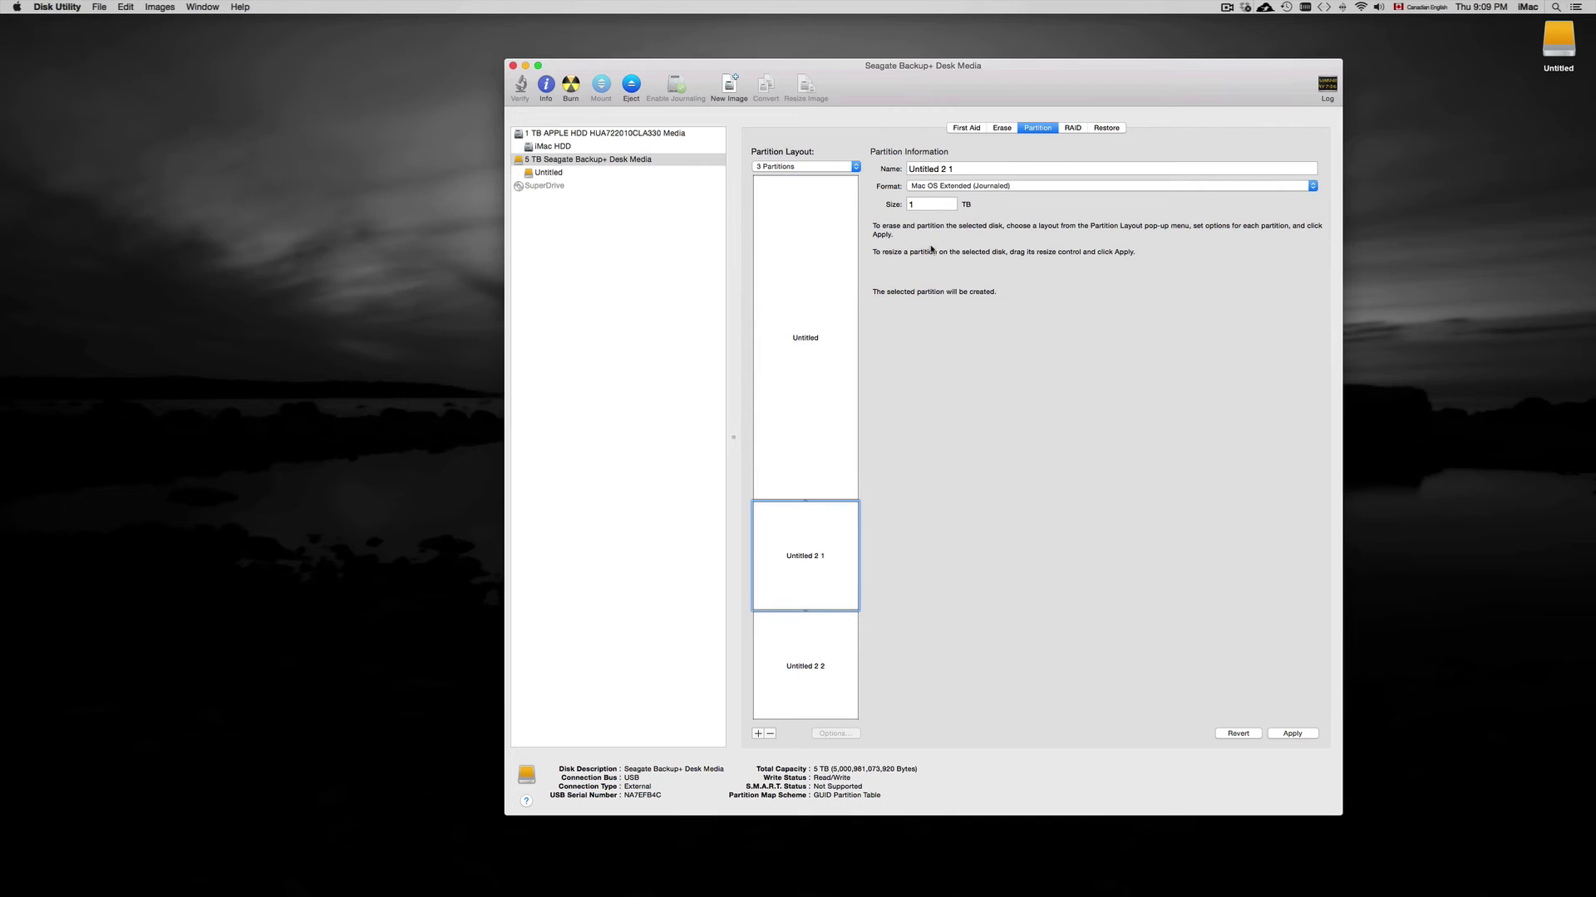
triple_click(963, 170)
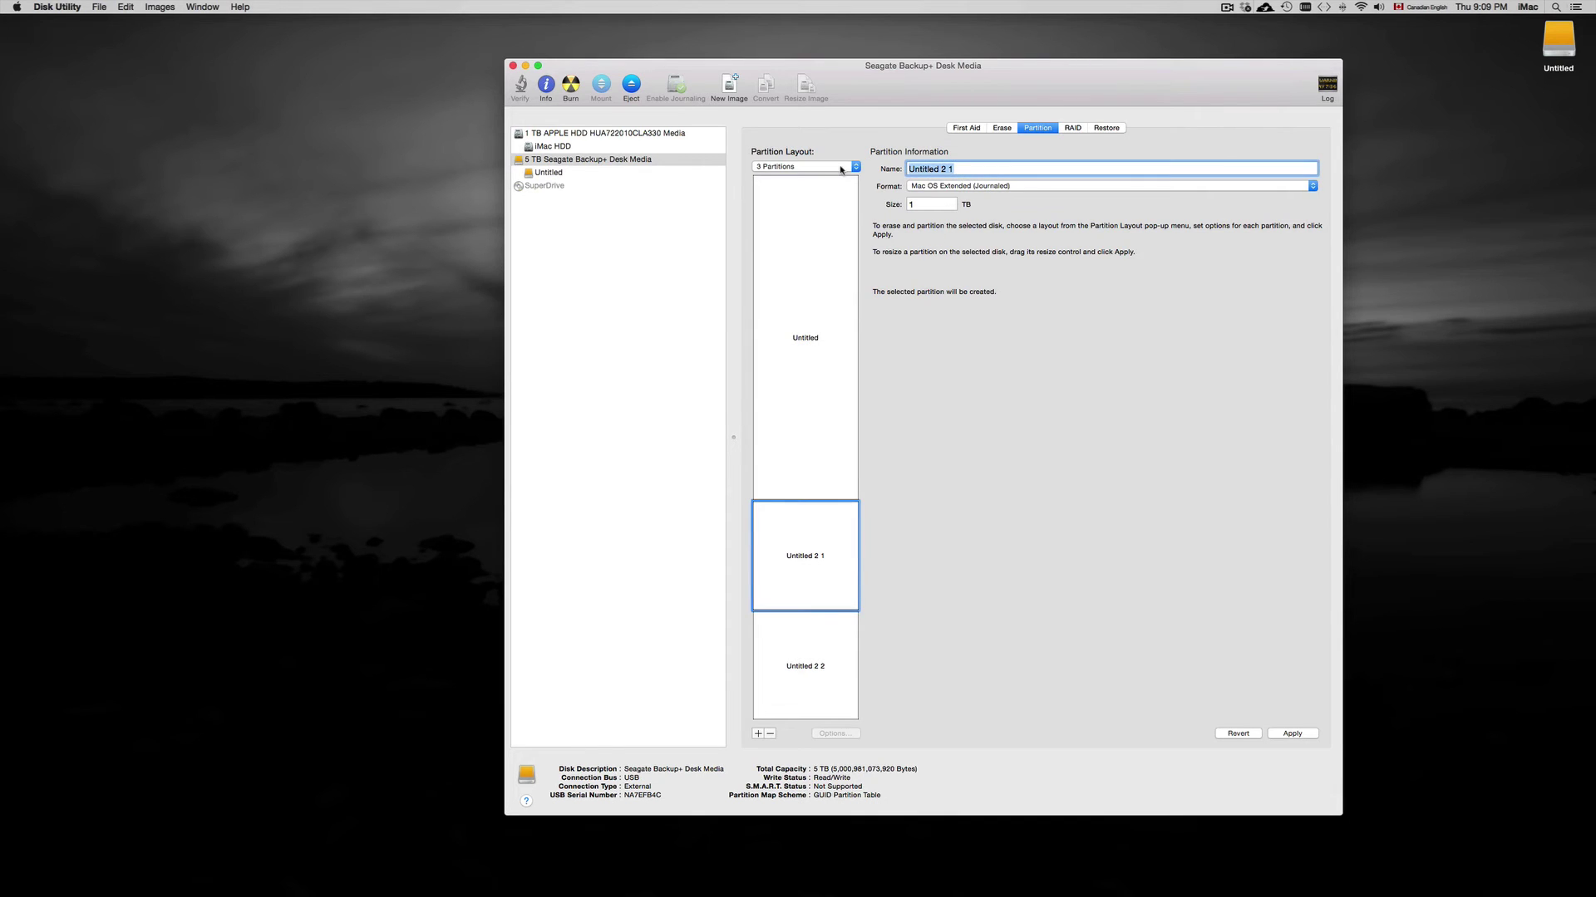
text(Back)
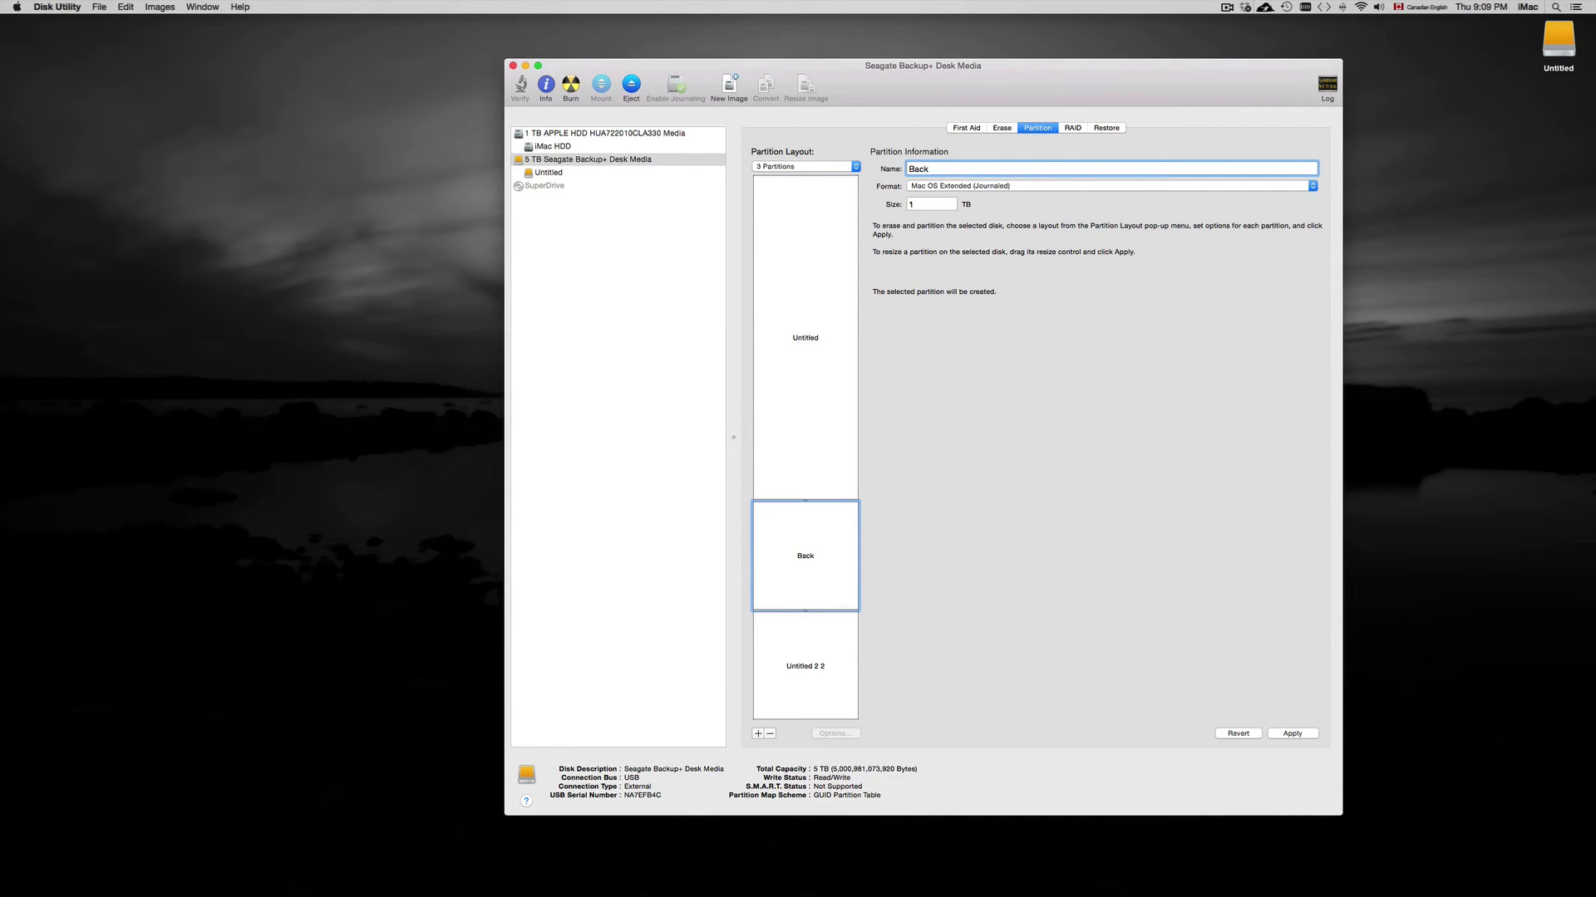
text(Up All)
click(829, 664)
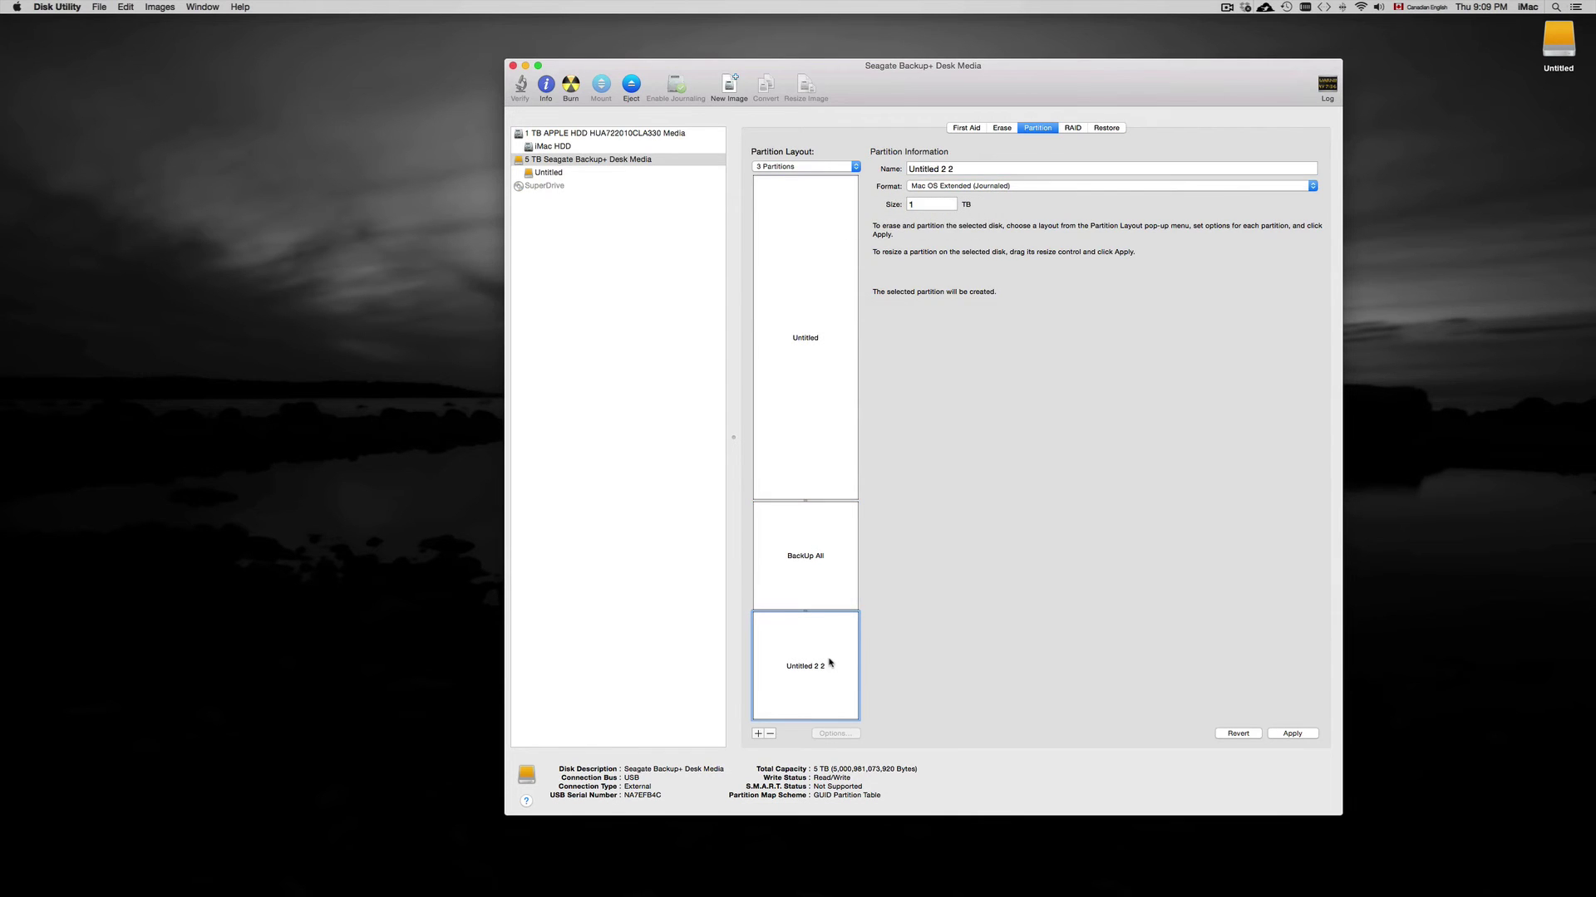
key(Tab)
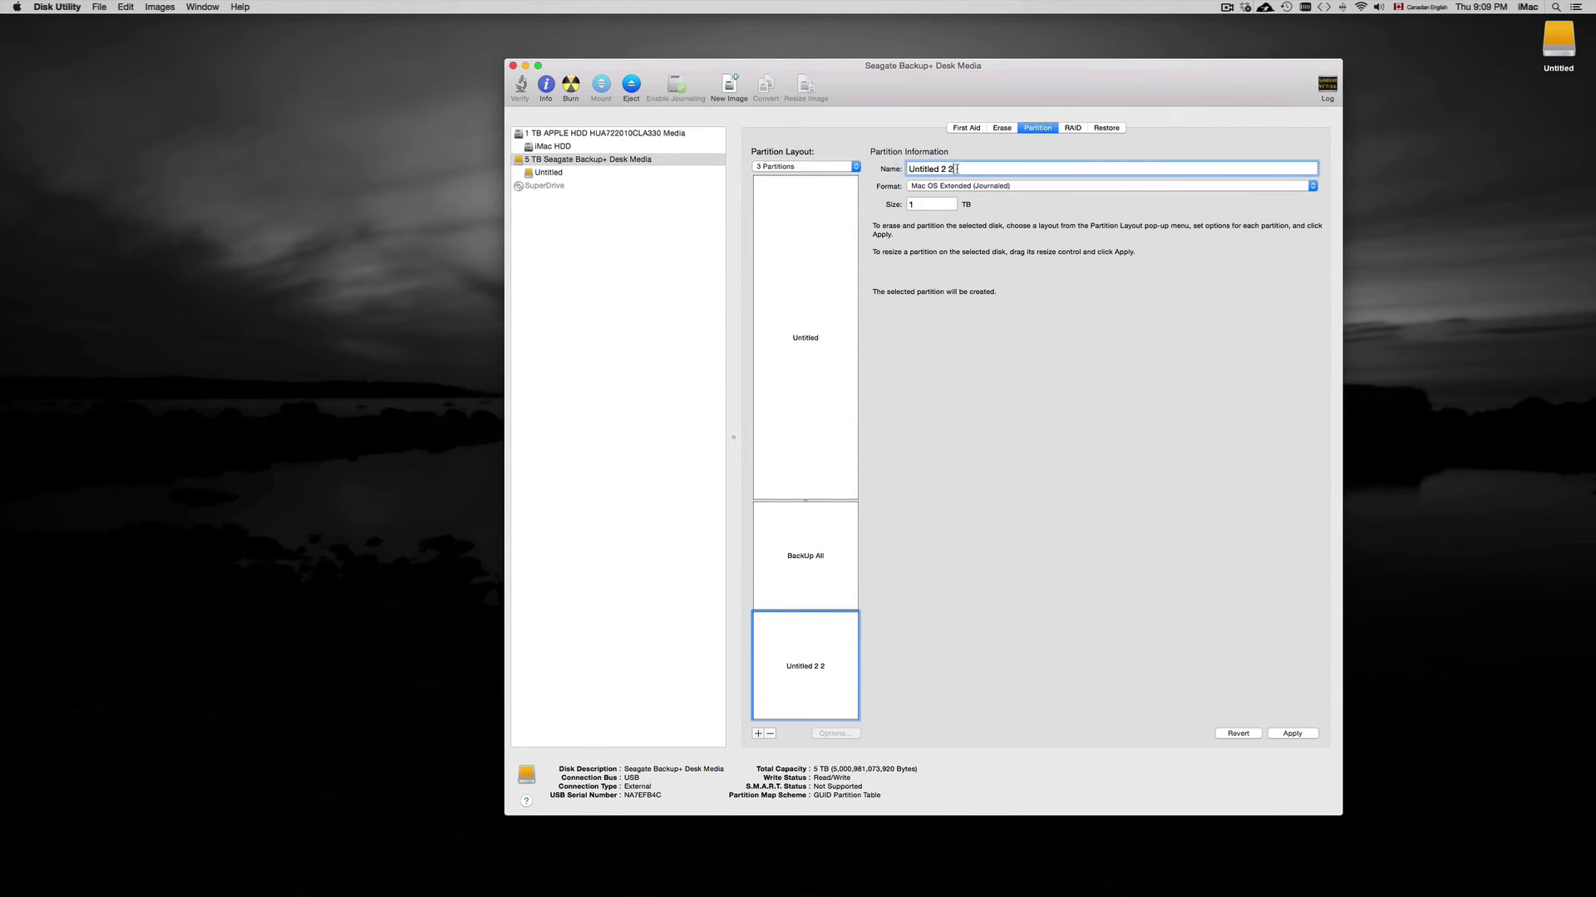
text(Photos)
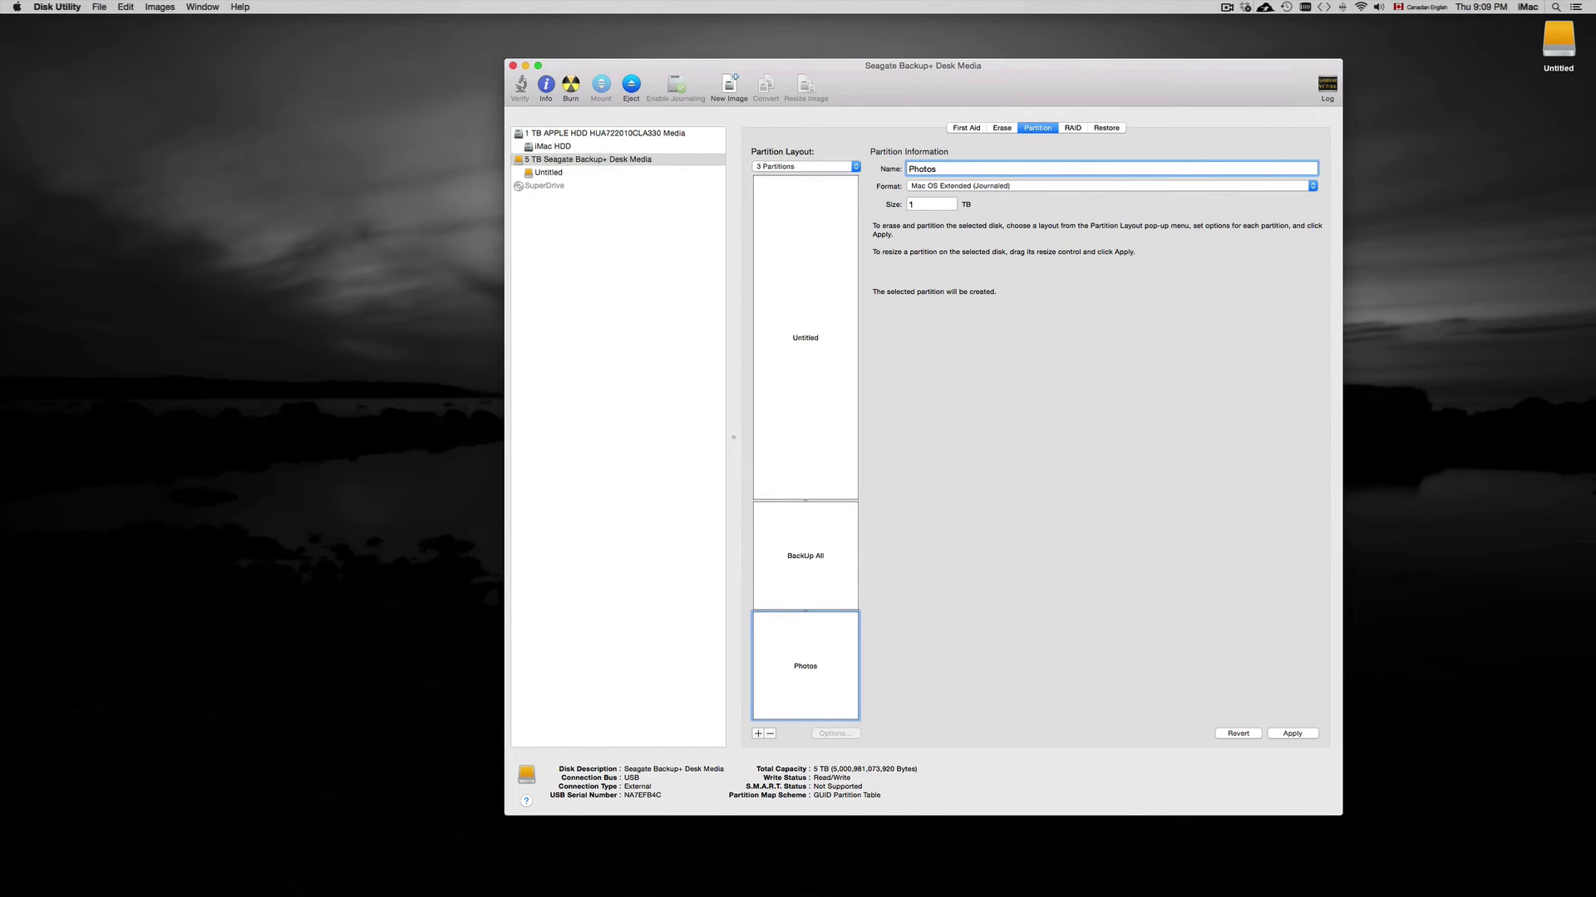
Apply the new three-partition layout to the Seagate disk and confirm the partitioning.
click(824, 410)
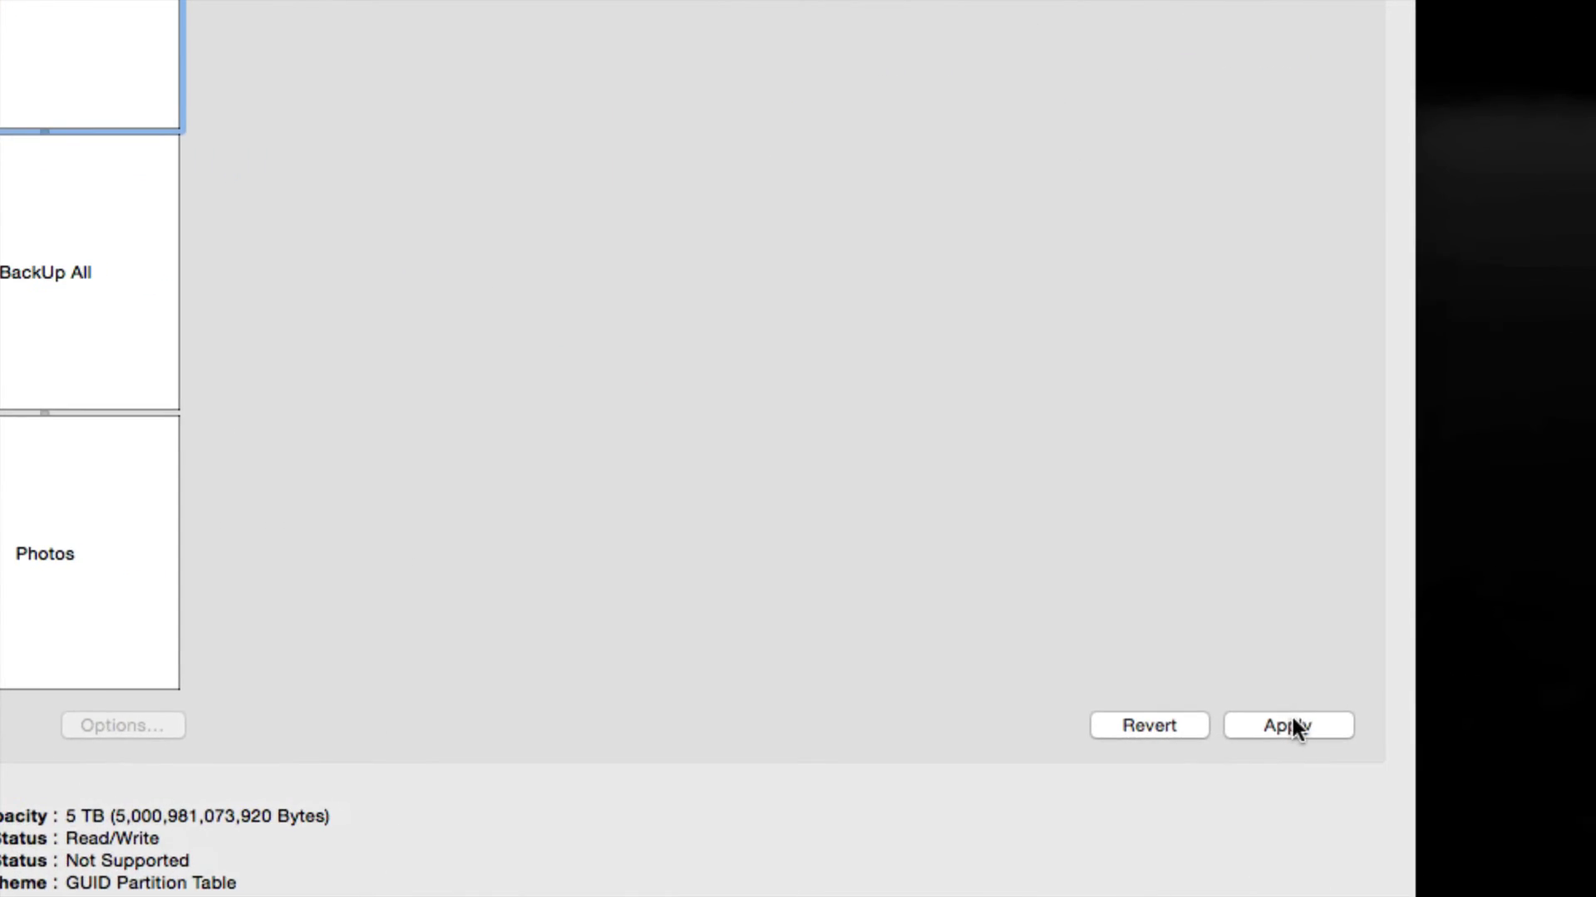
click(1287, 724)
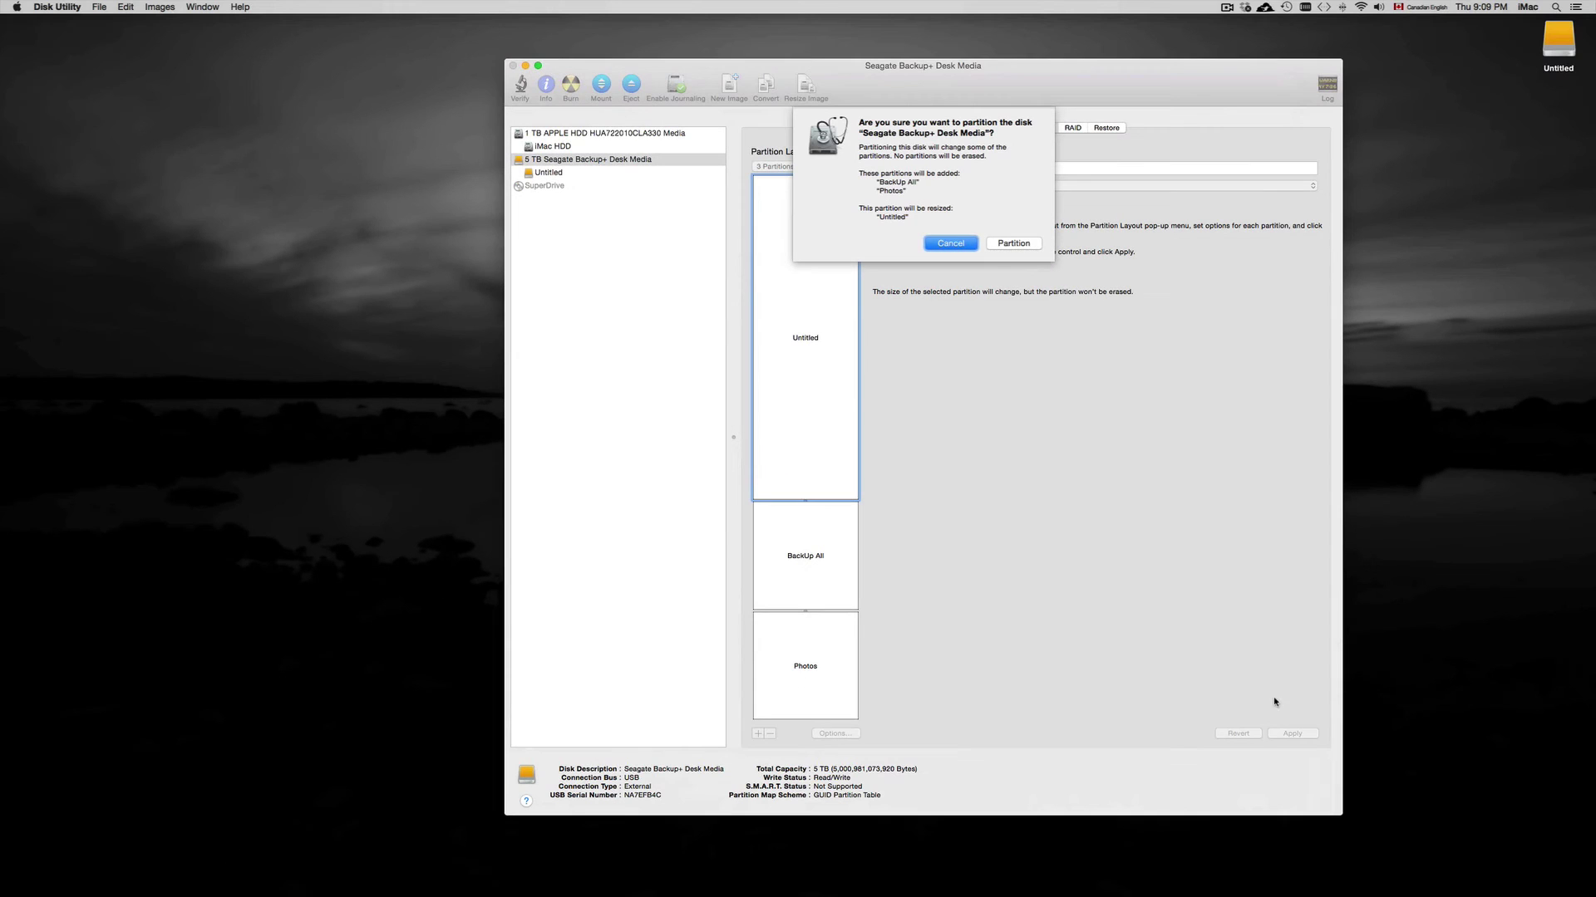
click(1013, 243)
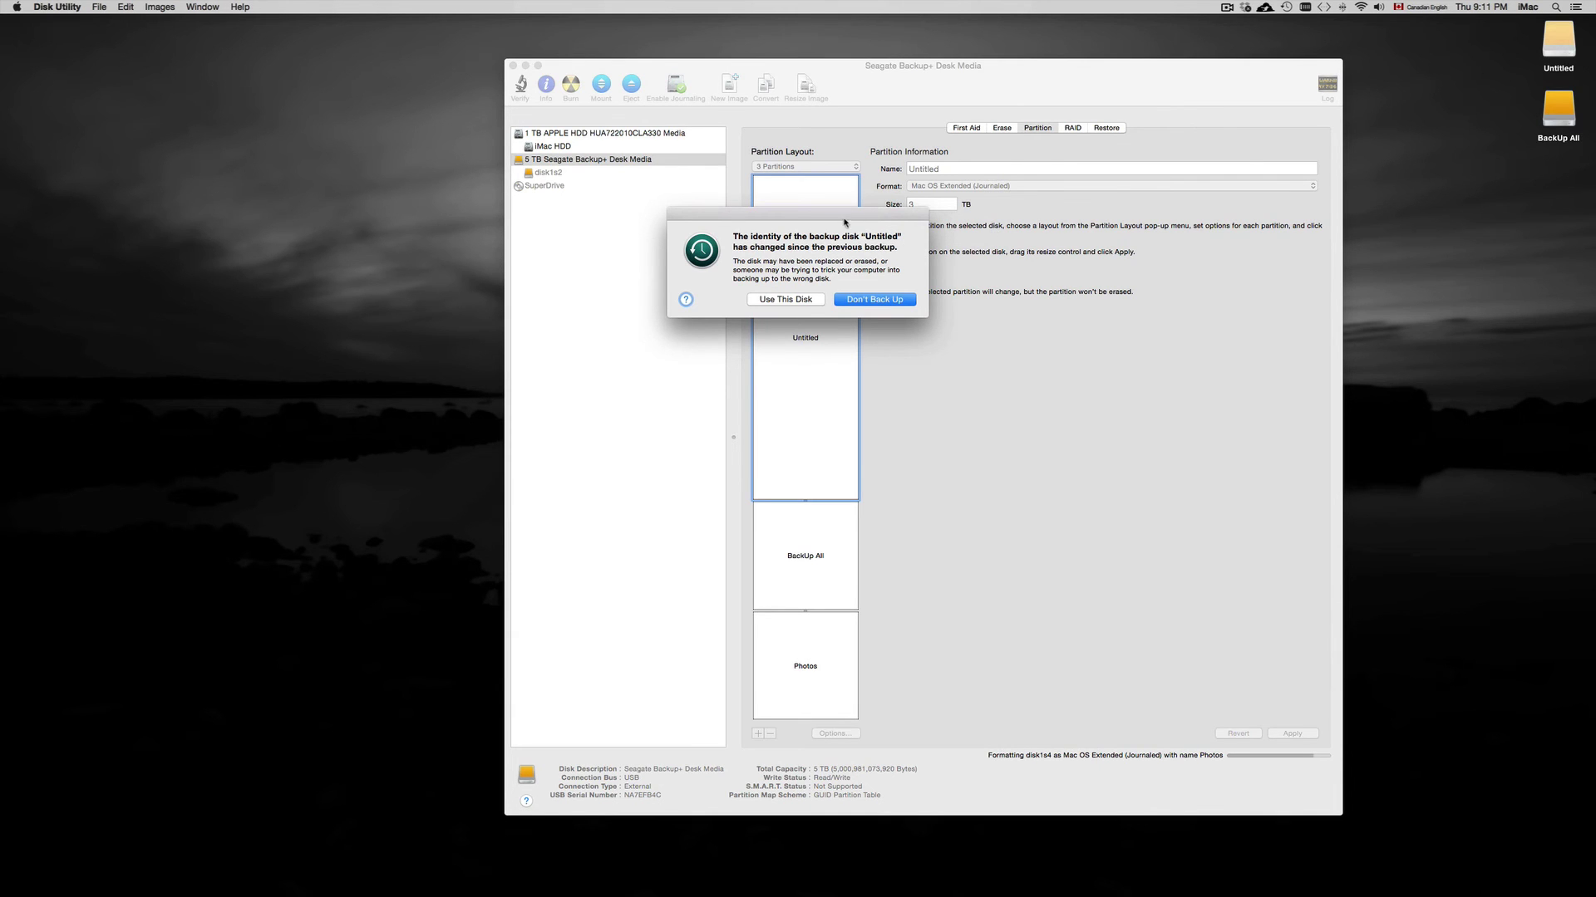
Decline backing up to the Untitled disk in both Time Machine prompts.
drag(848, 223, 1221, 48)
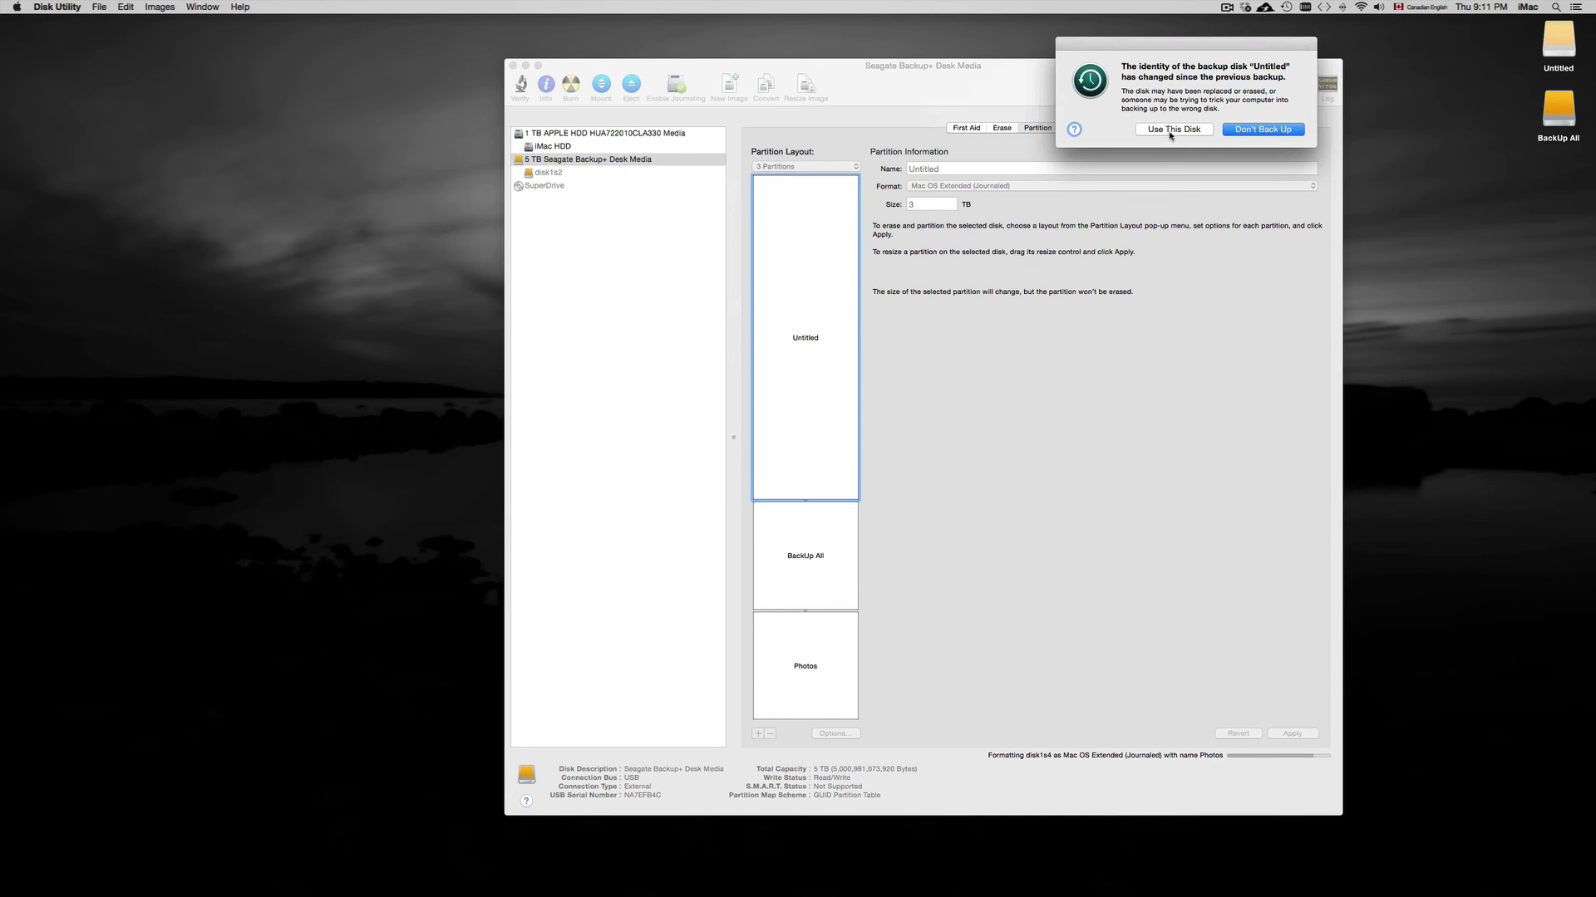
click(1290, 132)
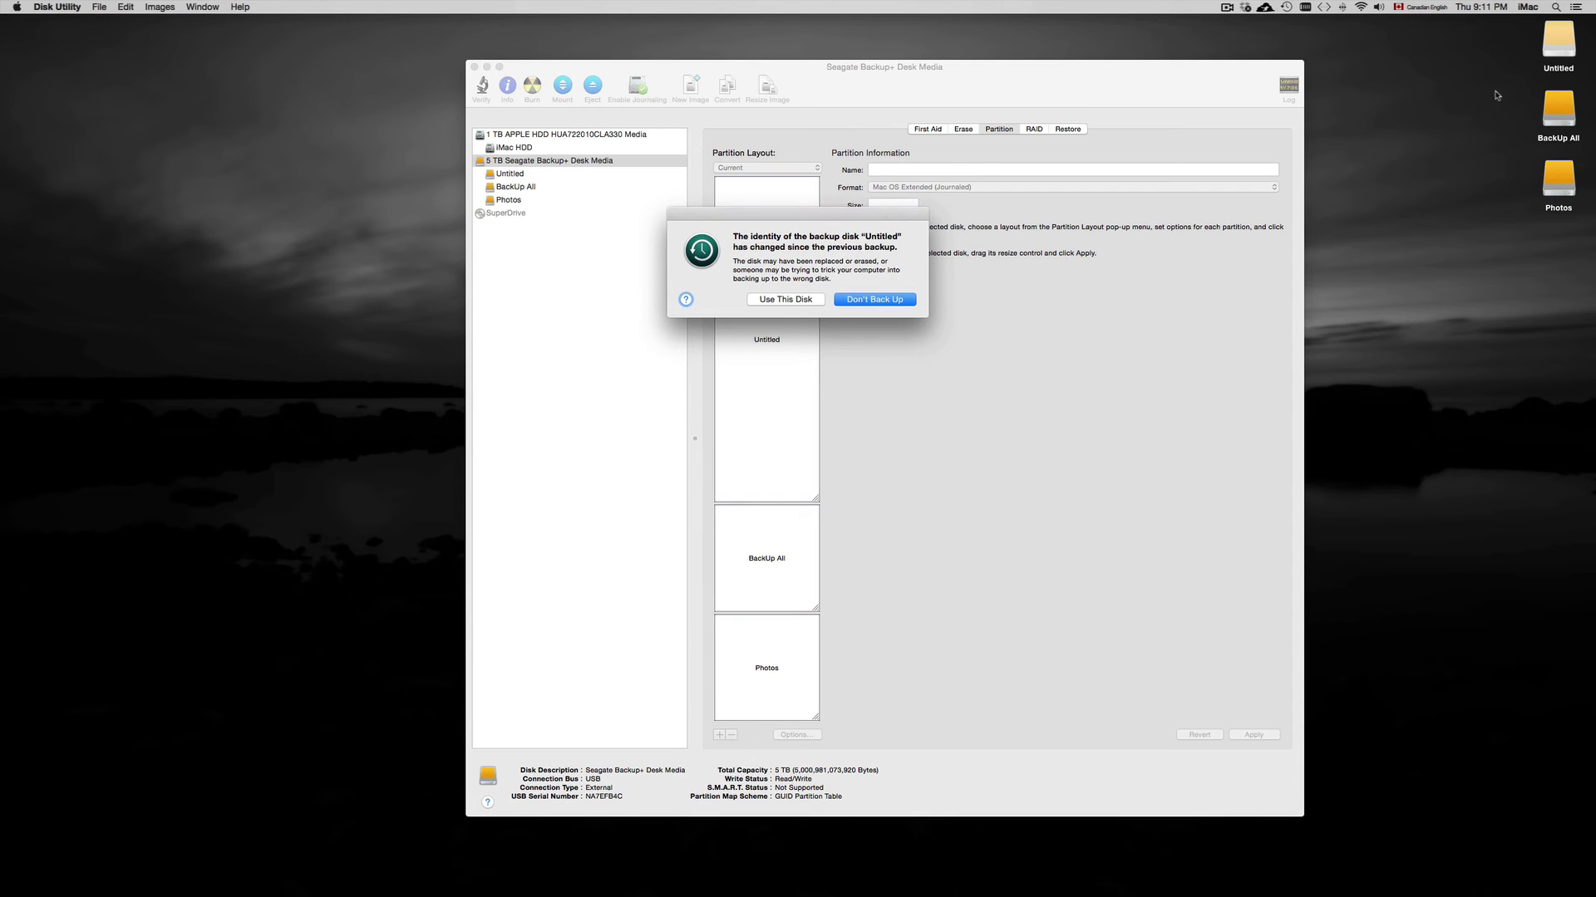
click(867, 304)
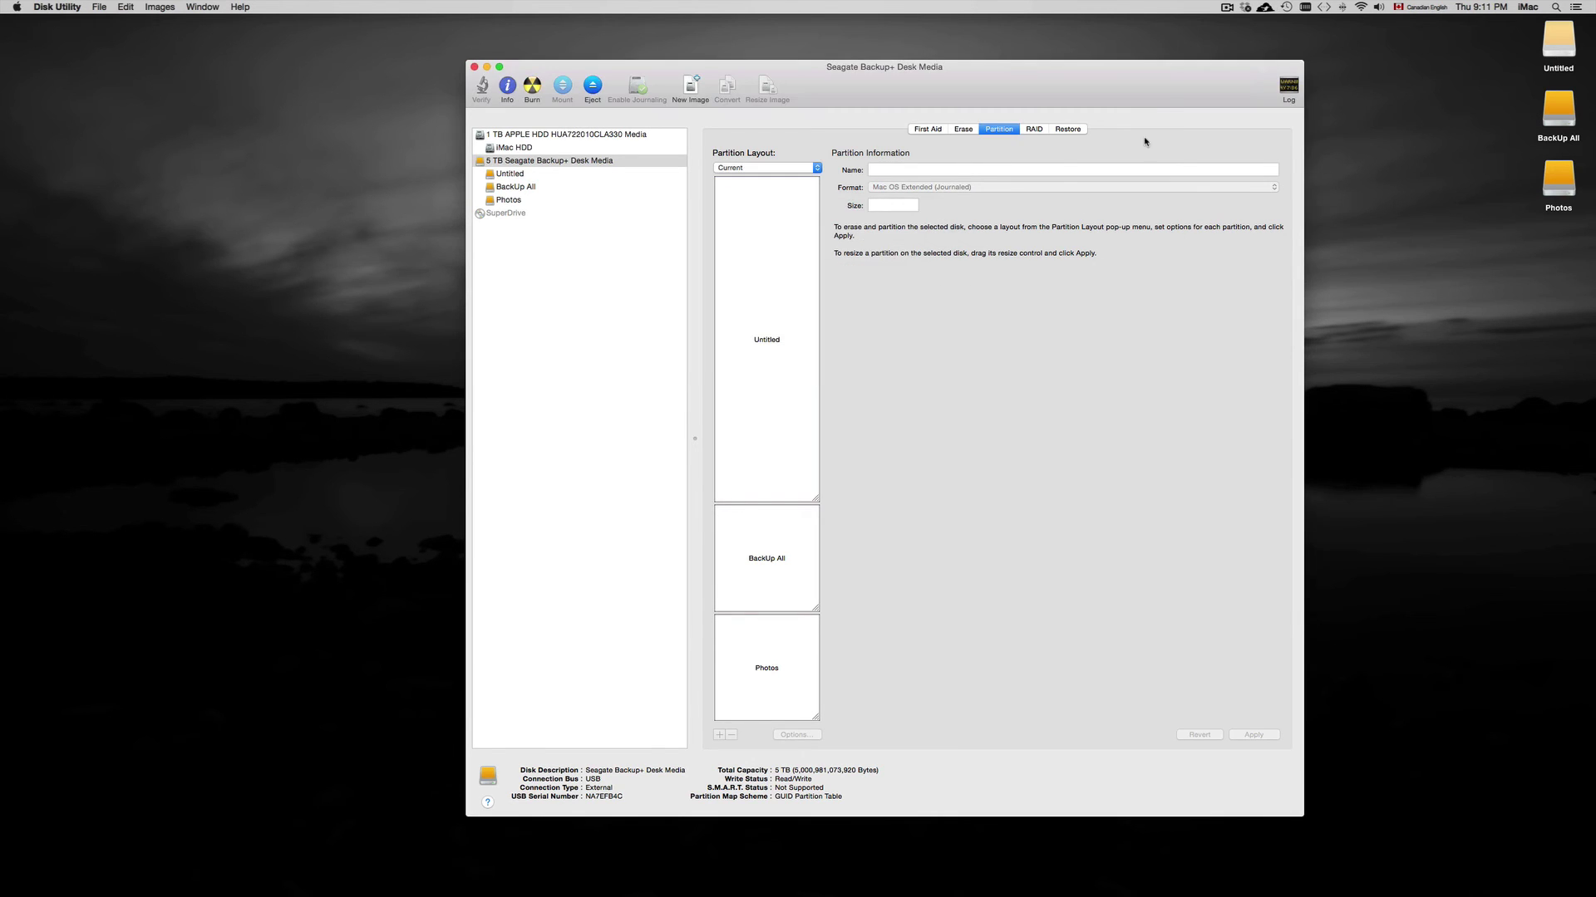
View the First Aid options for the Seagate disk, and quit Disk Utility.
drag(1170, 105, 1138, 105)
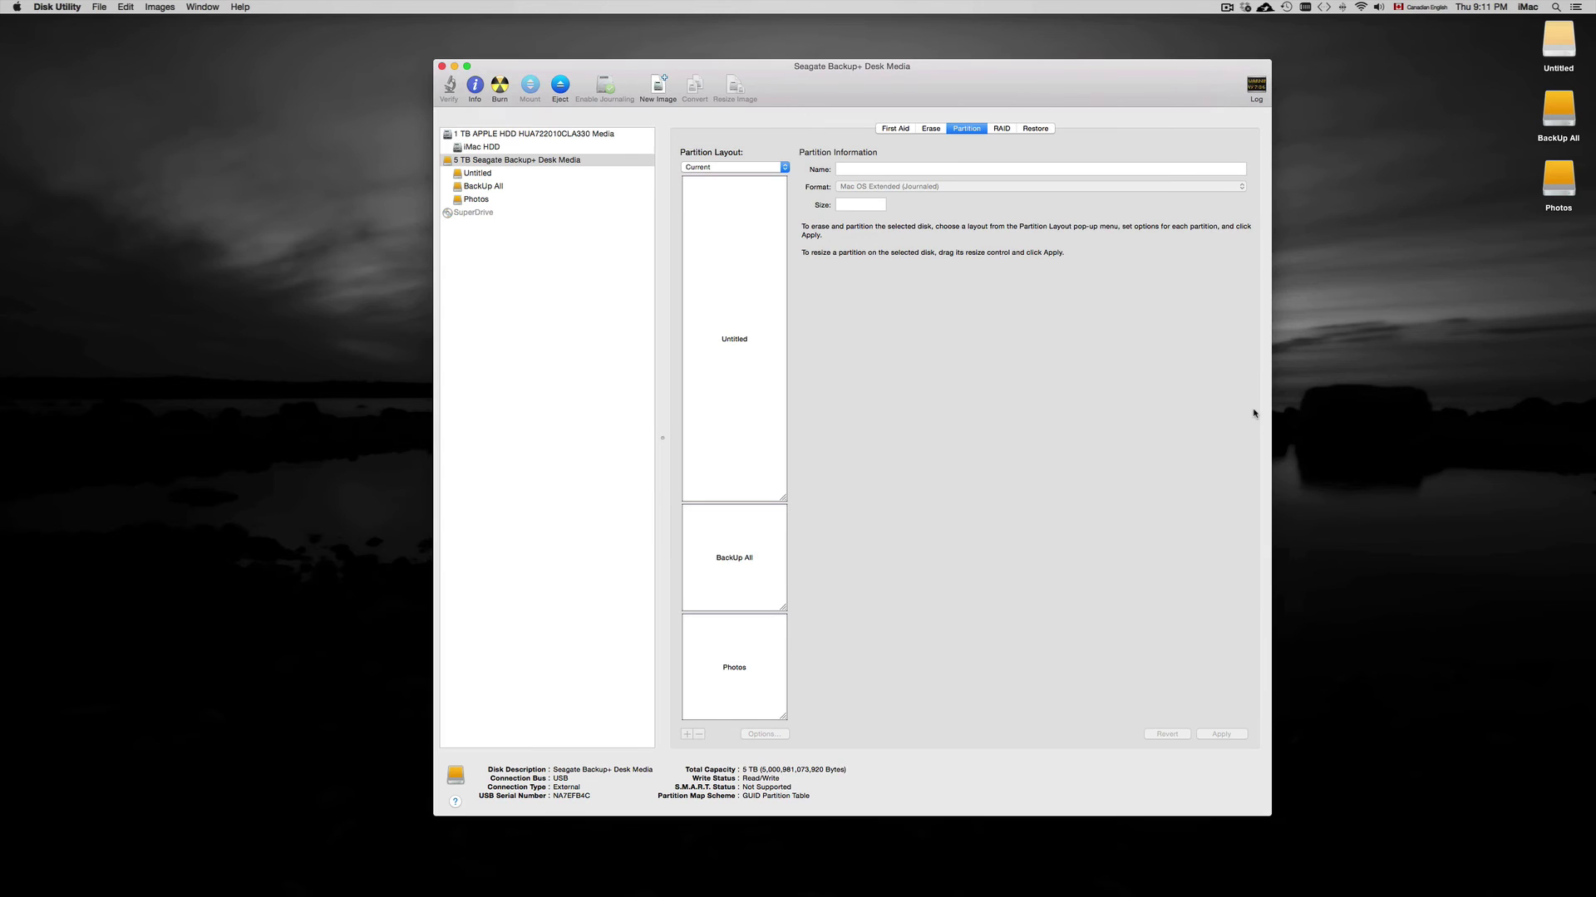
drag(1131, 97, 1200, 60)
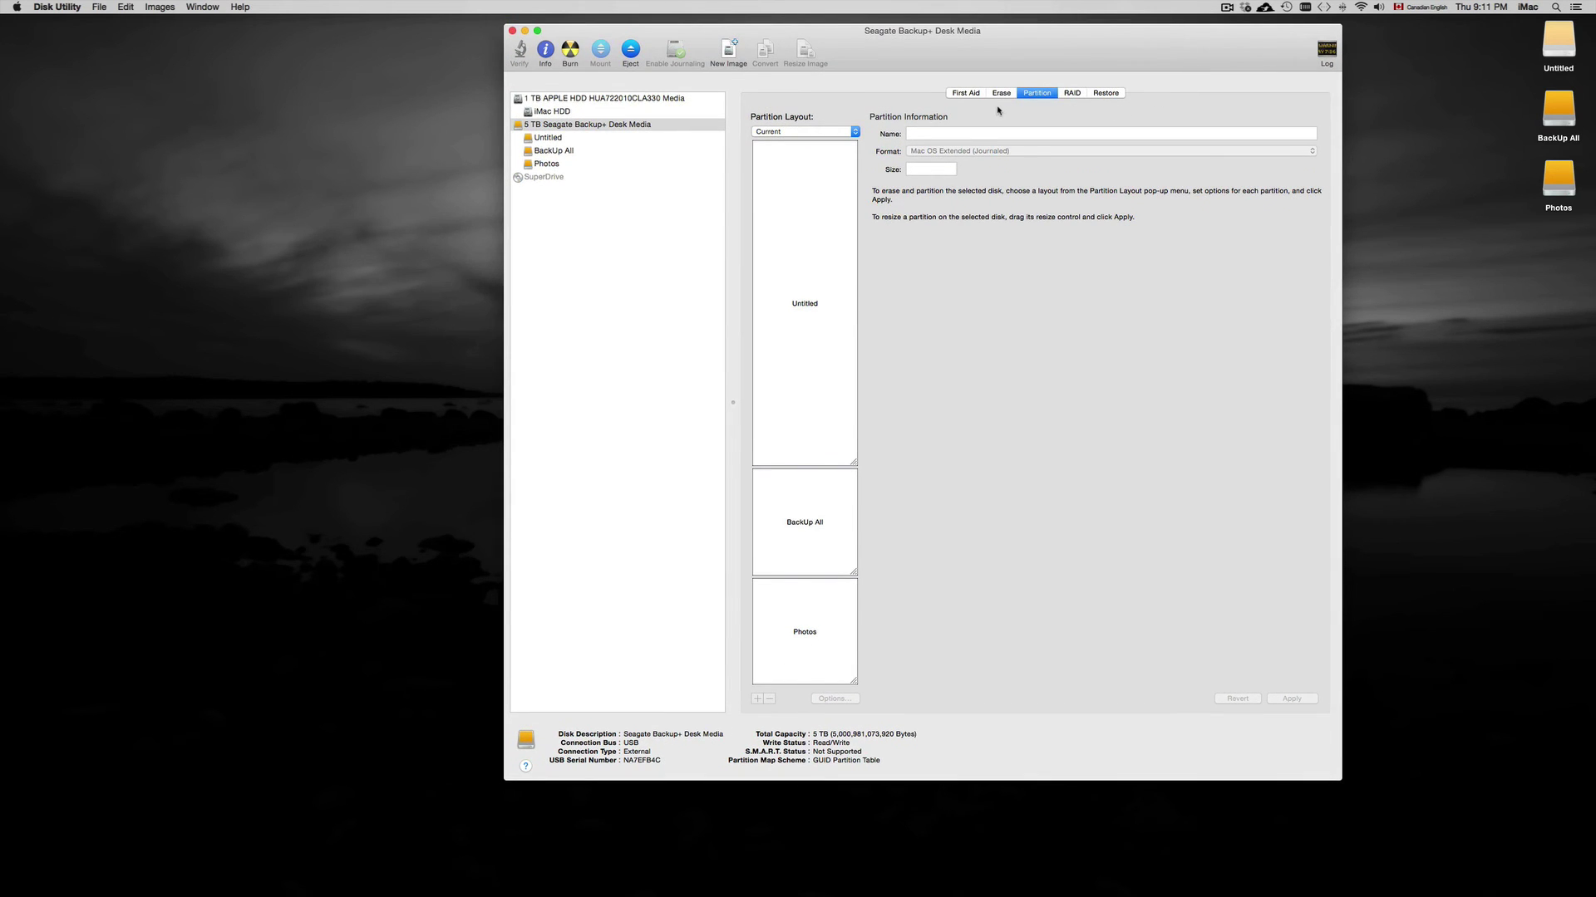
click(964, 94)
drag(1024, 63, 1021, 85)
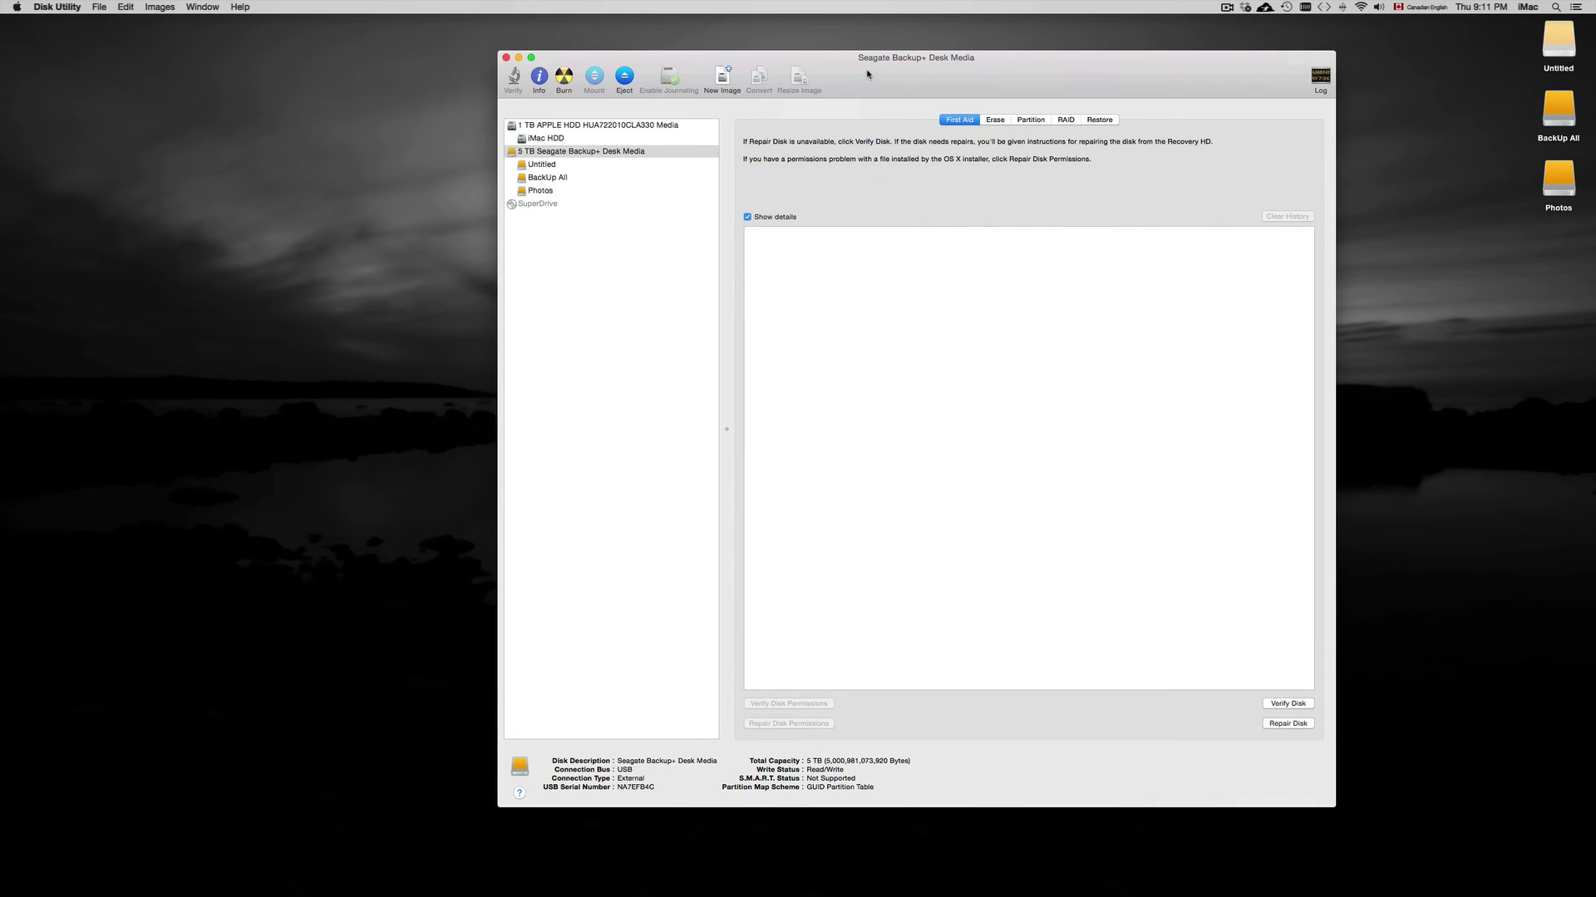
drag(867, 74, 795, 57)
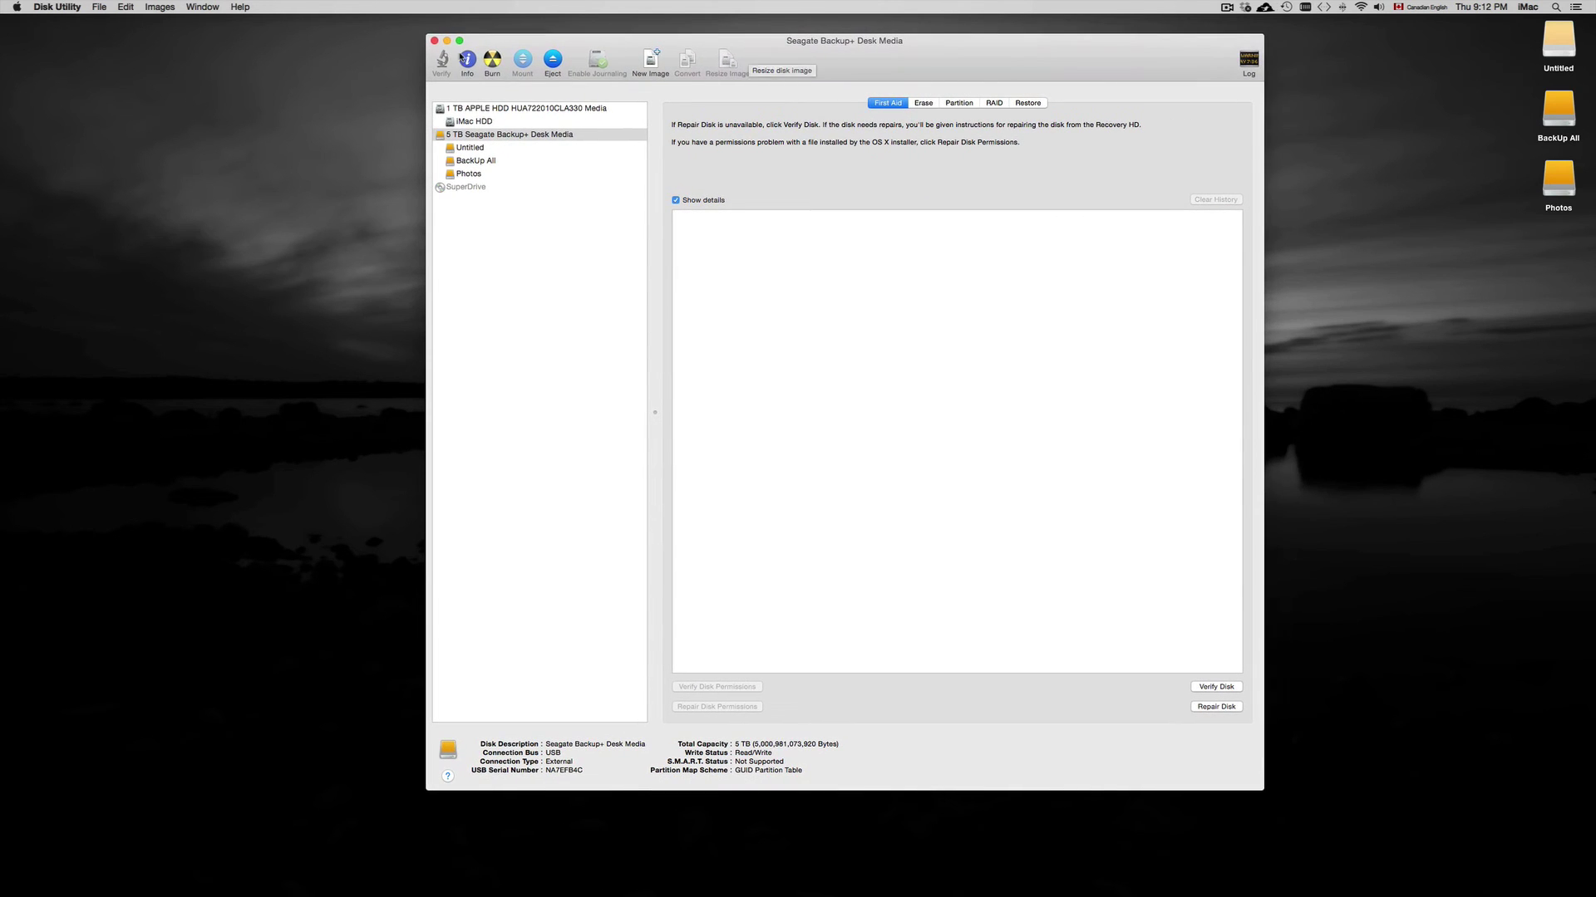
click(56, 7)
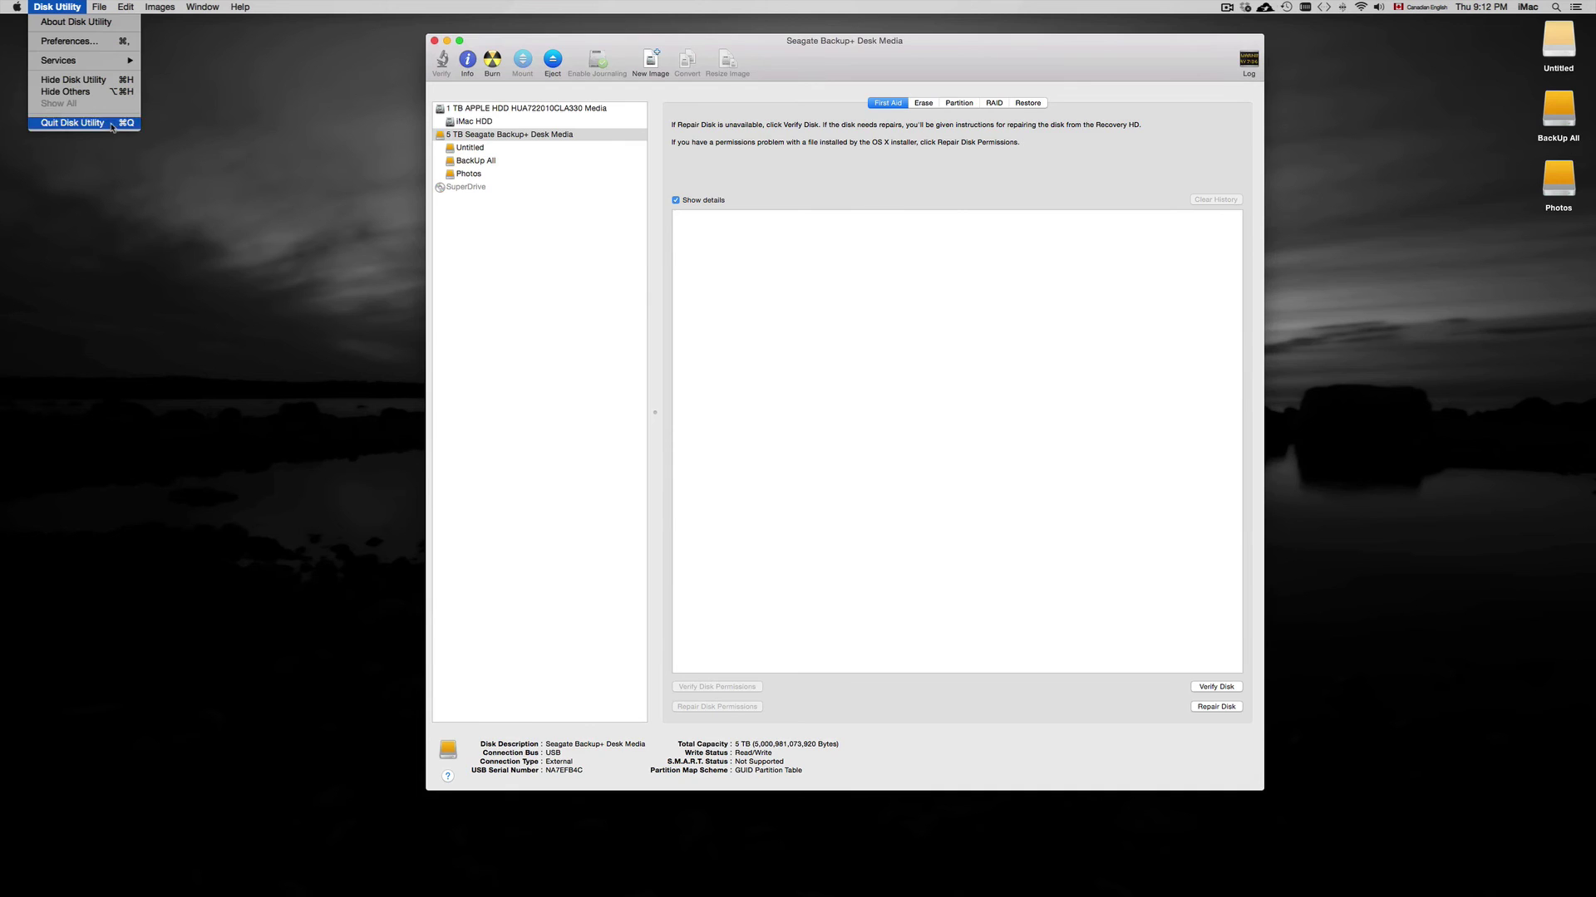
click(72, 122)
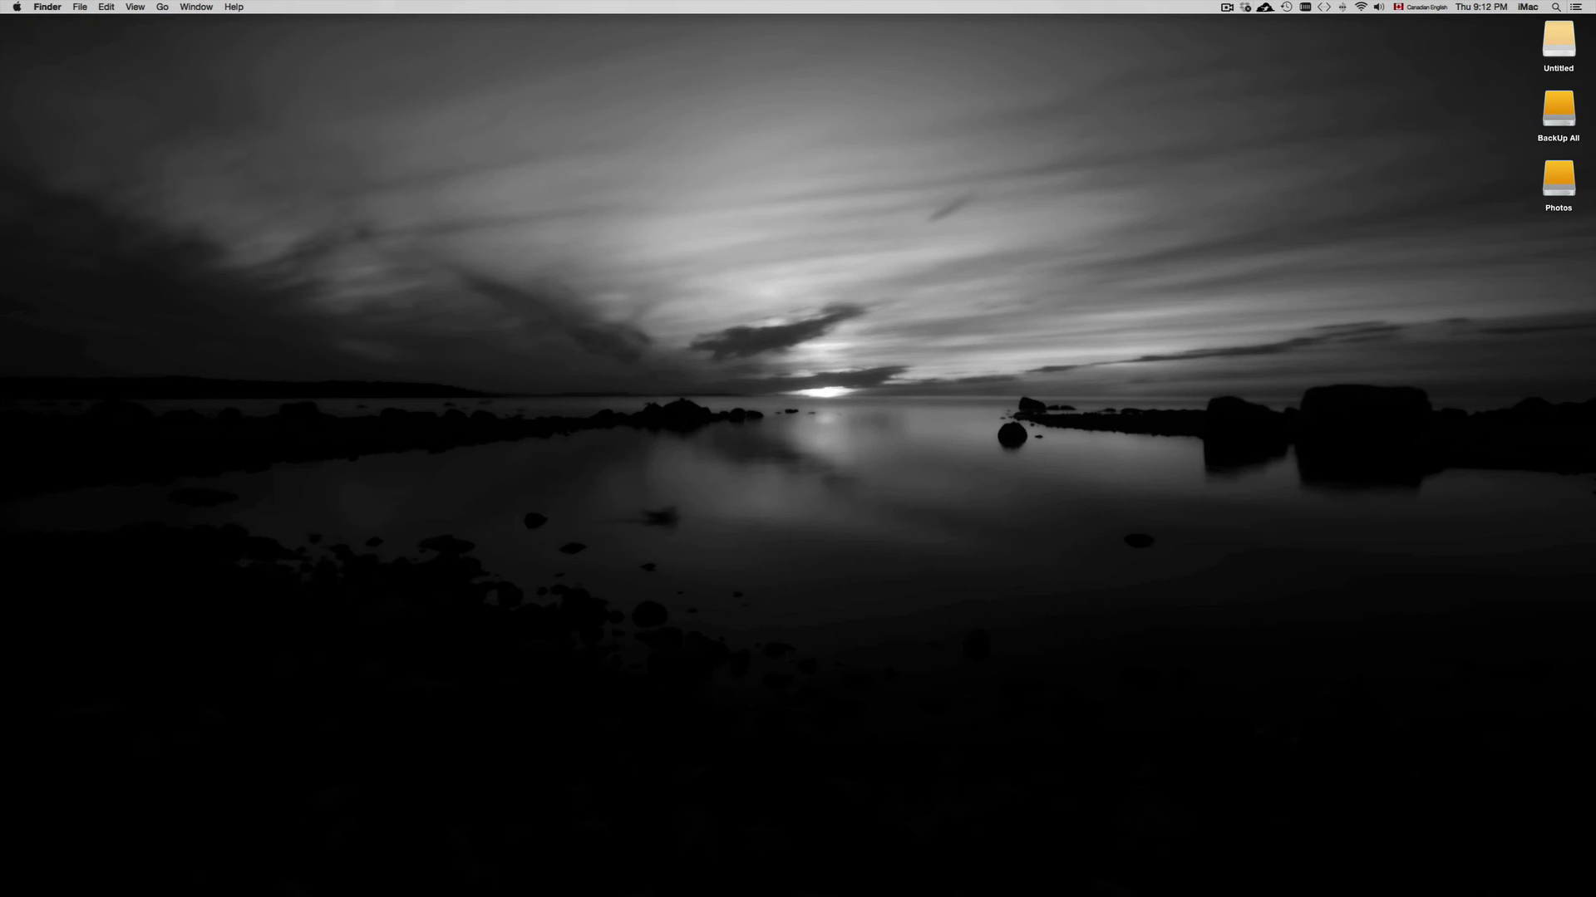
Move the Untitled, BackUp All and Photos drive icons away from the desktop's edge, with Untitled above the other two.
drag(1514, 120, 1583, 245)
drag(1556, 152, 1402, 297)
drag(1558, 42, 1417, 142)
drag(1365, 250, 1392, 350)
drag(1411, 270, 1231, 200)
click(1269, 232)
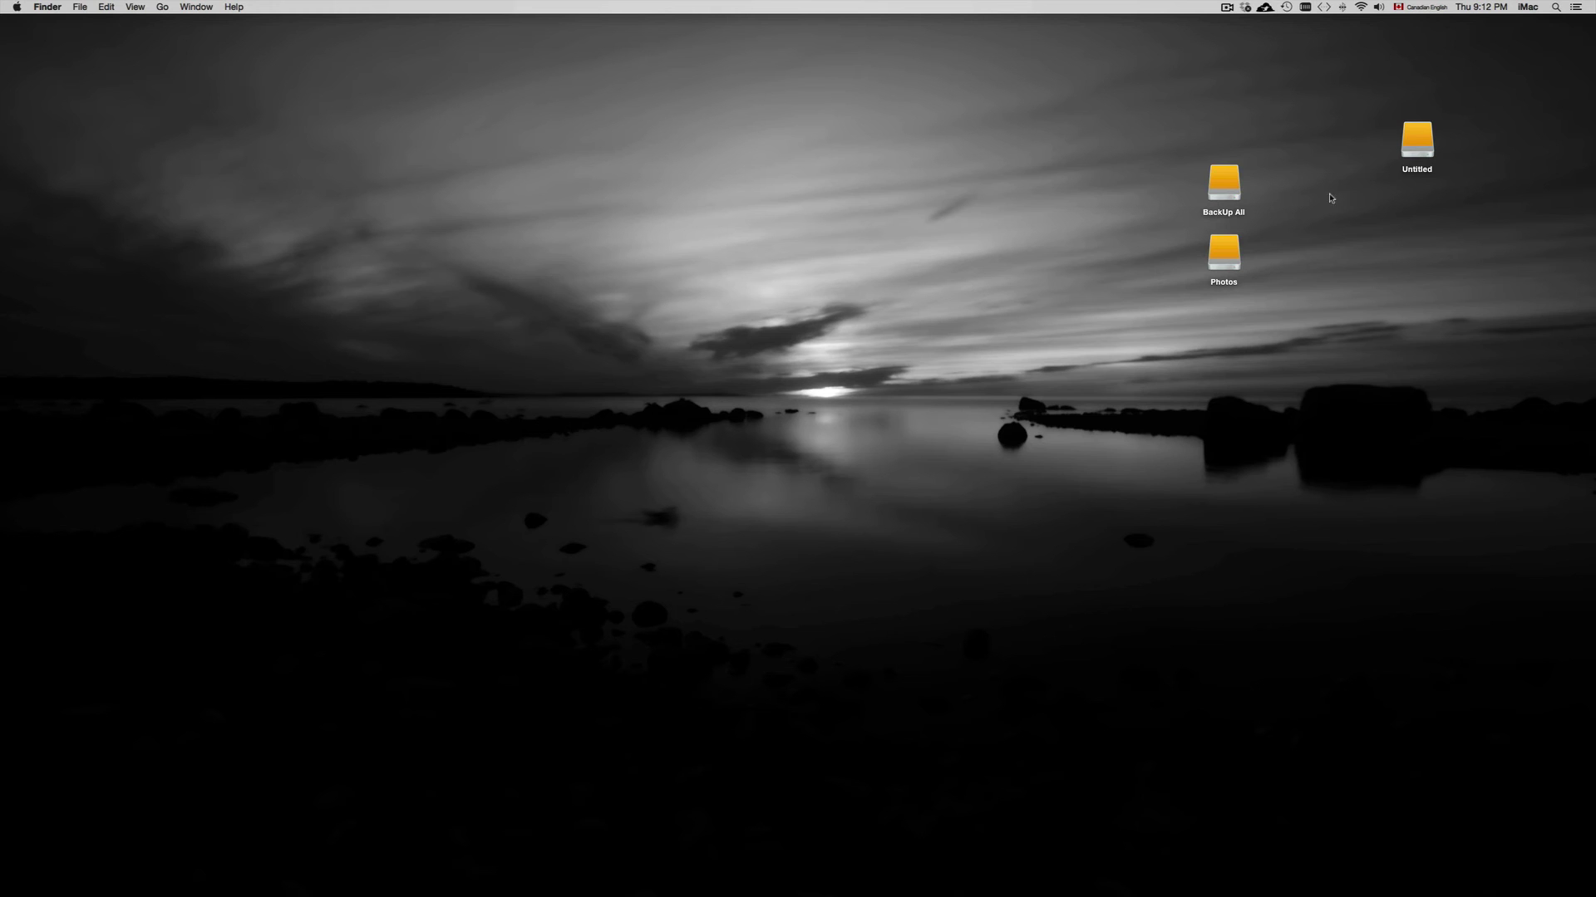
drag(1411, 150, 1173, 101)
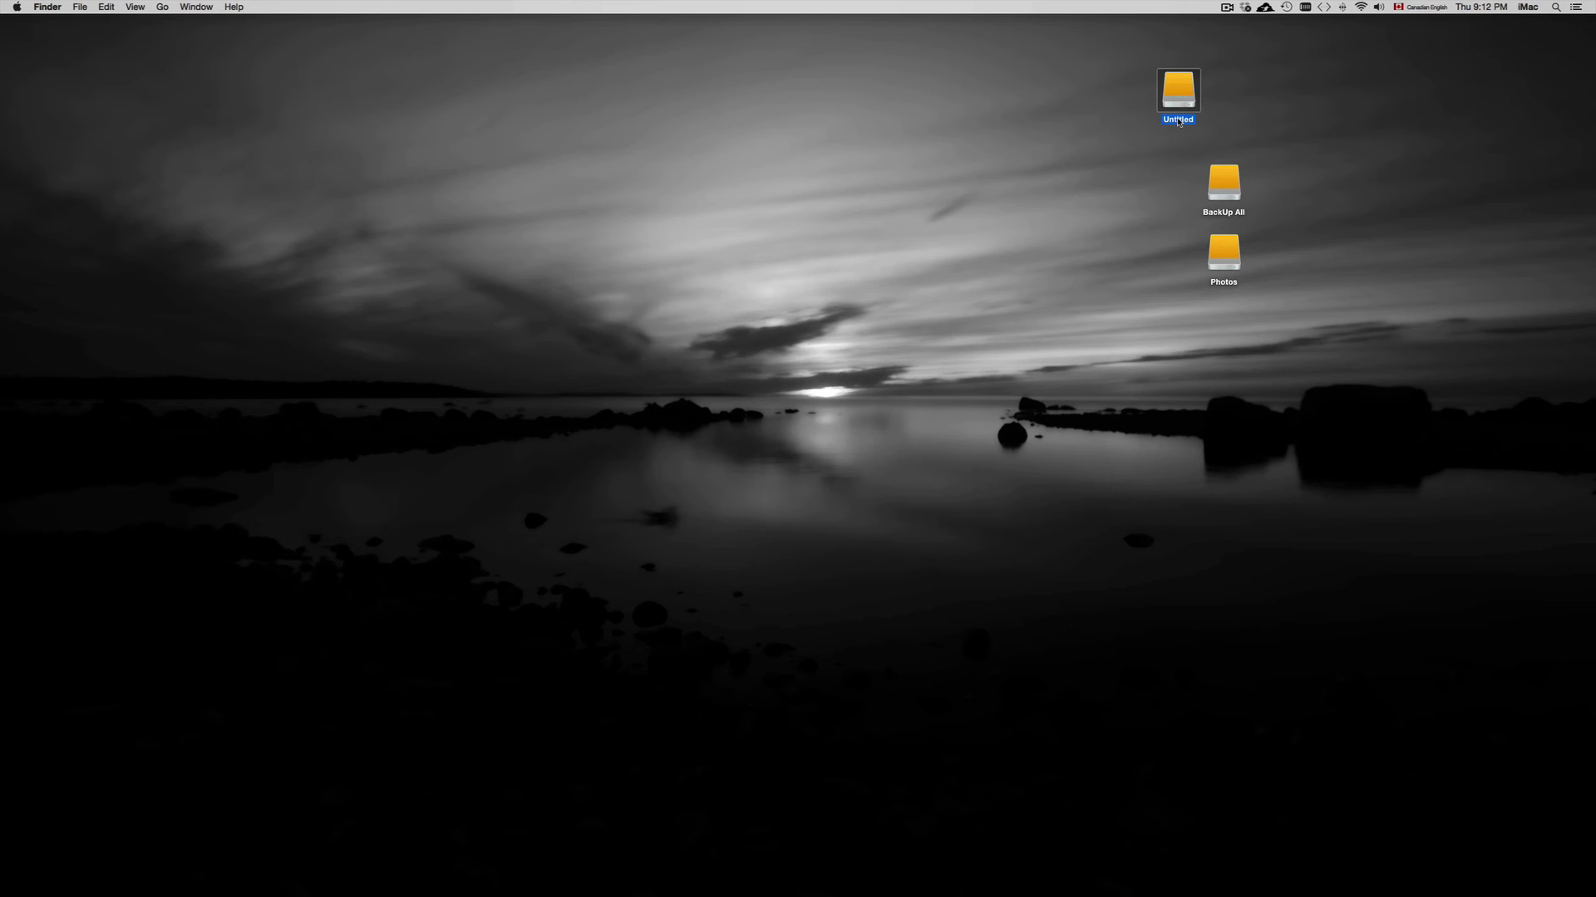
Rename the Untitled drive as TimeMachine iMac2 and line its icon up above BackUp All.
click(1236, 129)
click(1177, 125)
click(1176, 121)
key(BackSpace)
text(TimeMachine iMac2)
click(1231, 108)
drag(1183, 101, 1184, 103)
click(1111, 200)
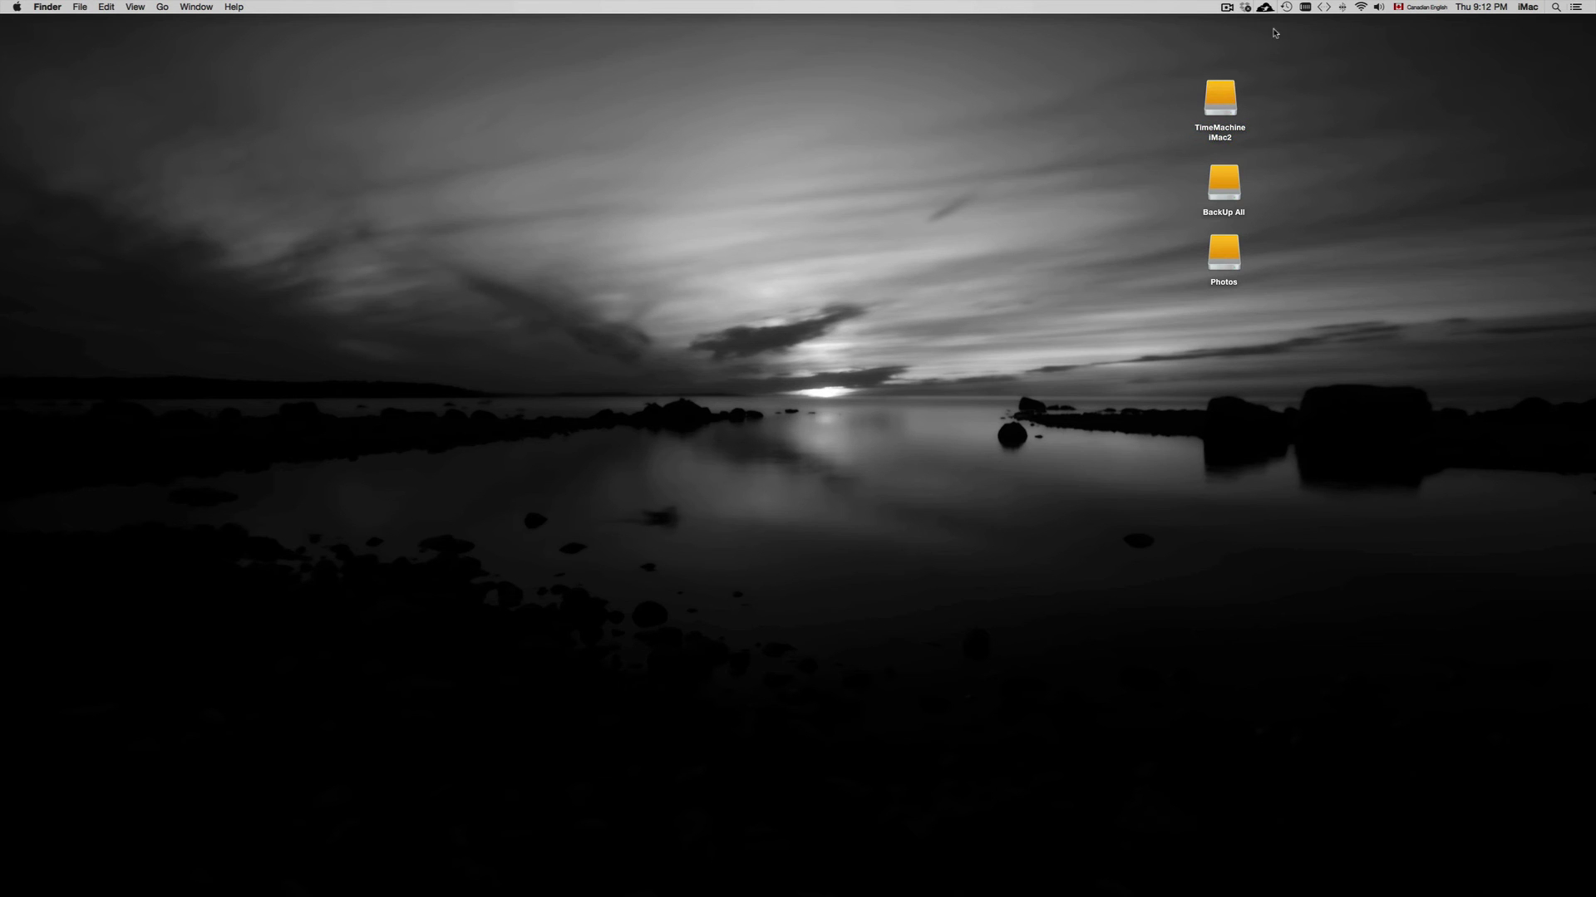
Open the Time Machine settings in System Preferences.
mouse_move(1080, 895)
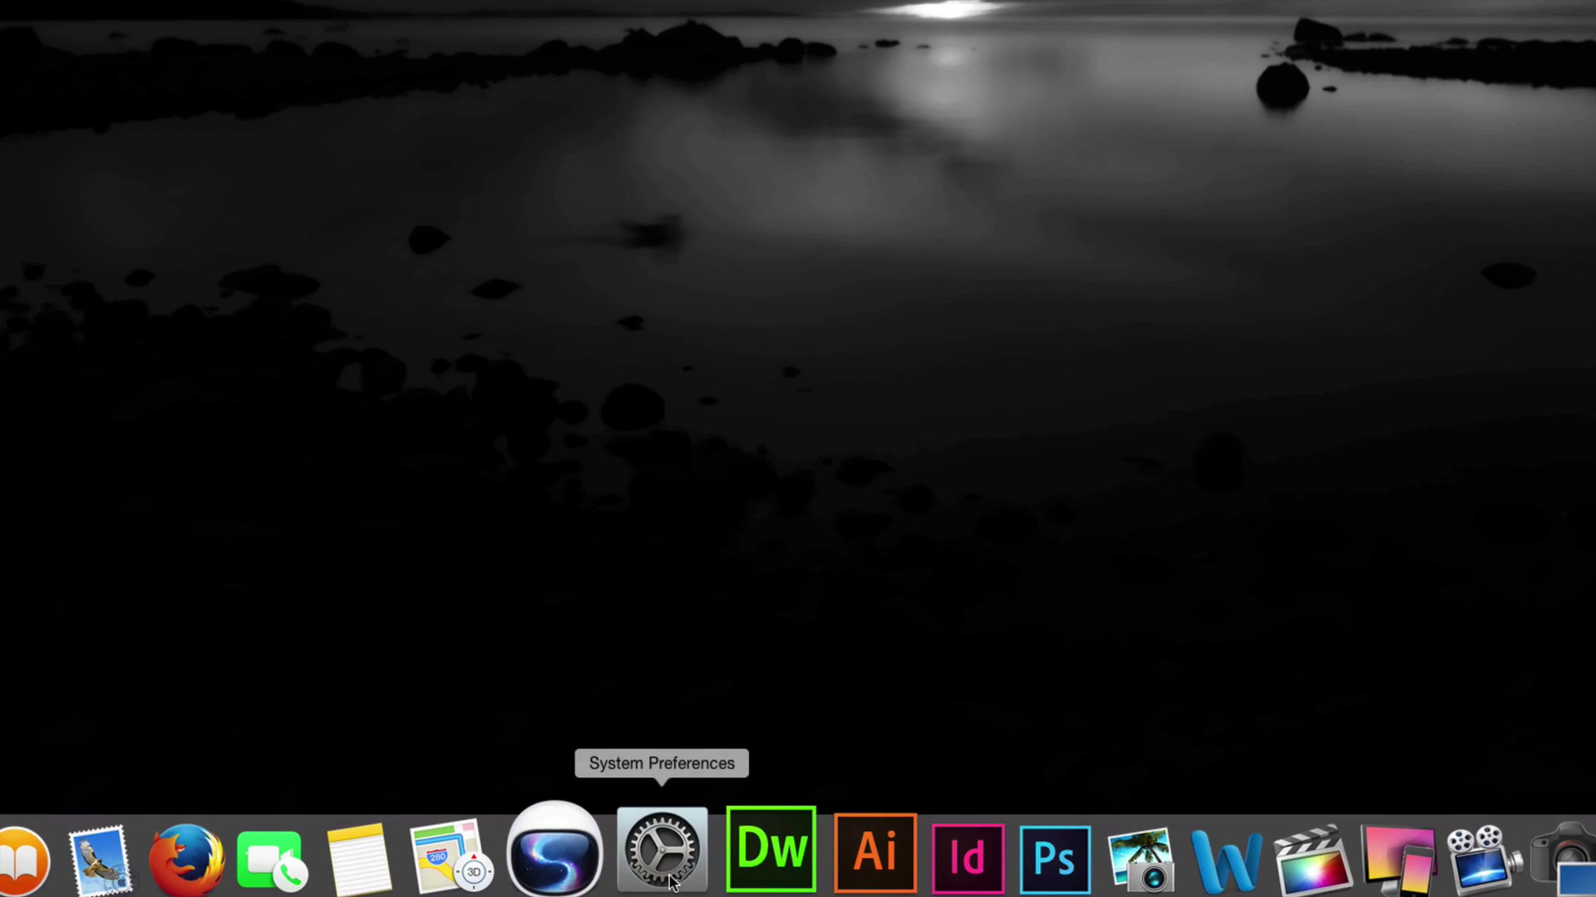
click(672, 875)
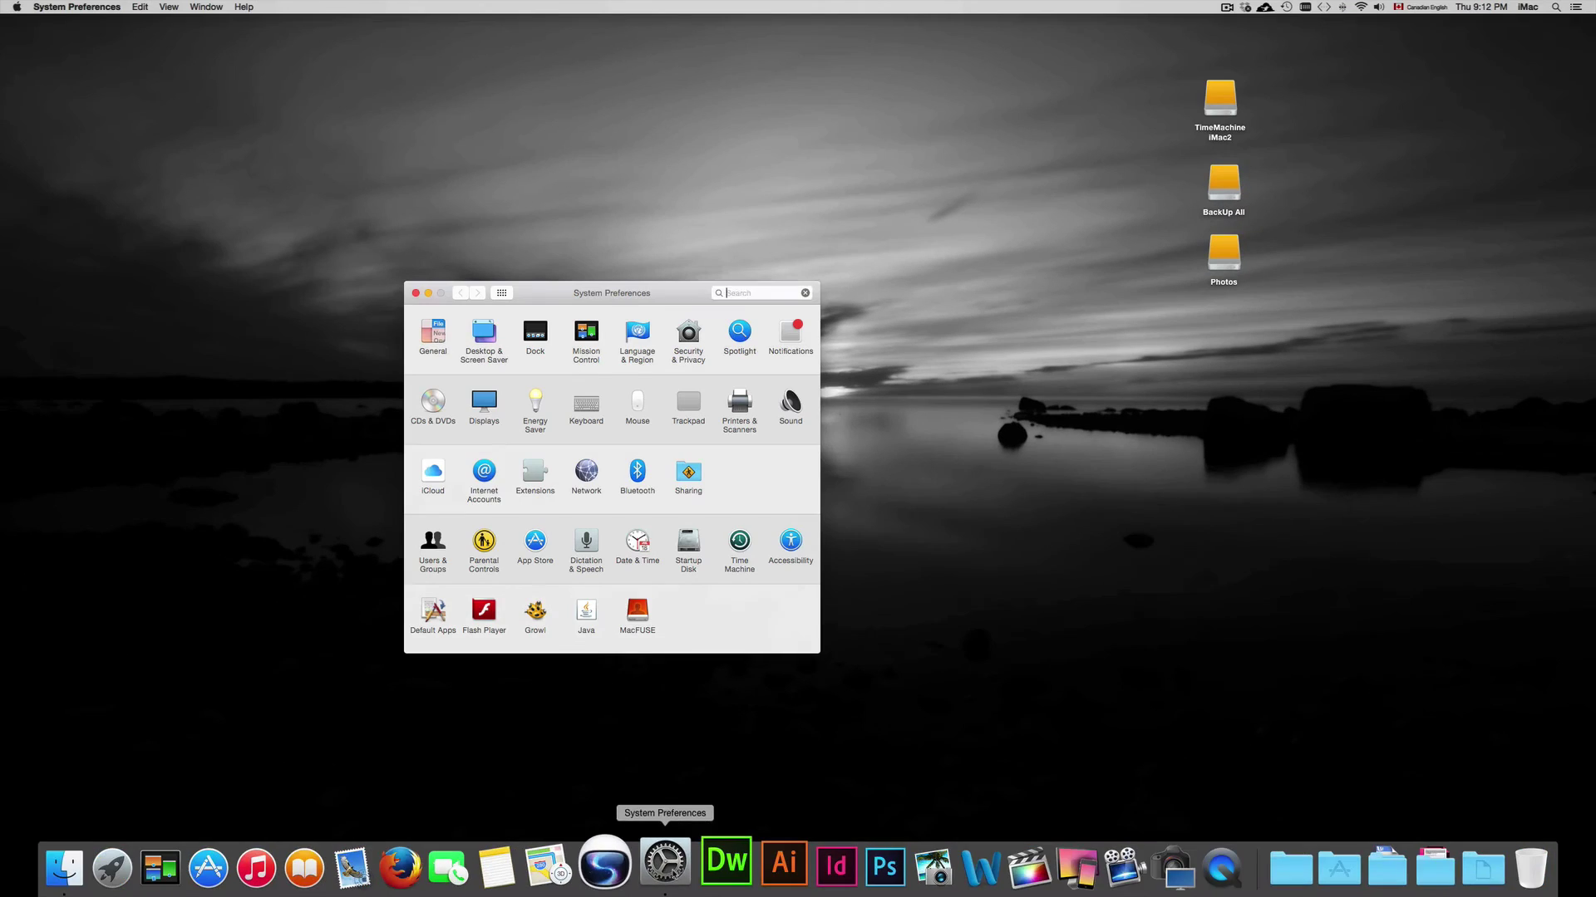
drag(629, 299, 718, 226)
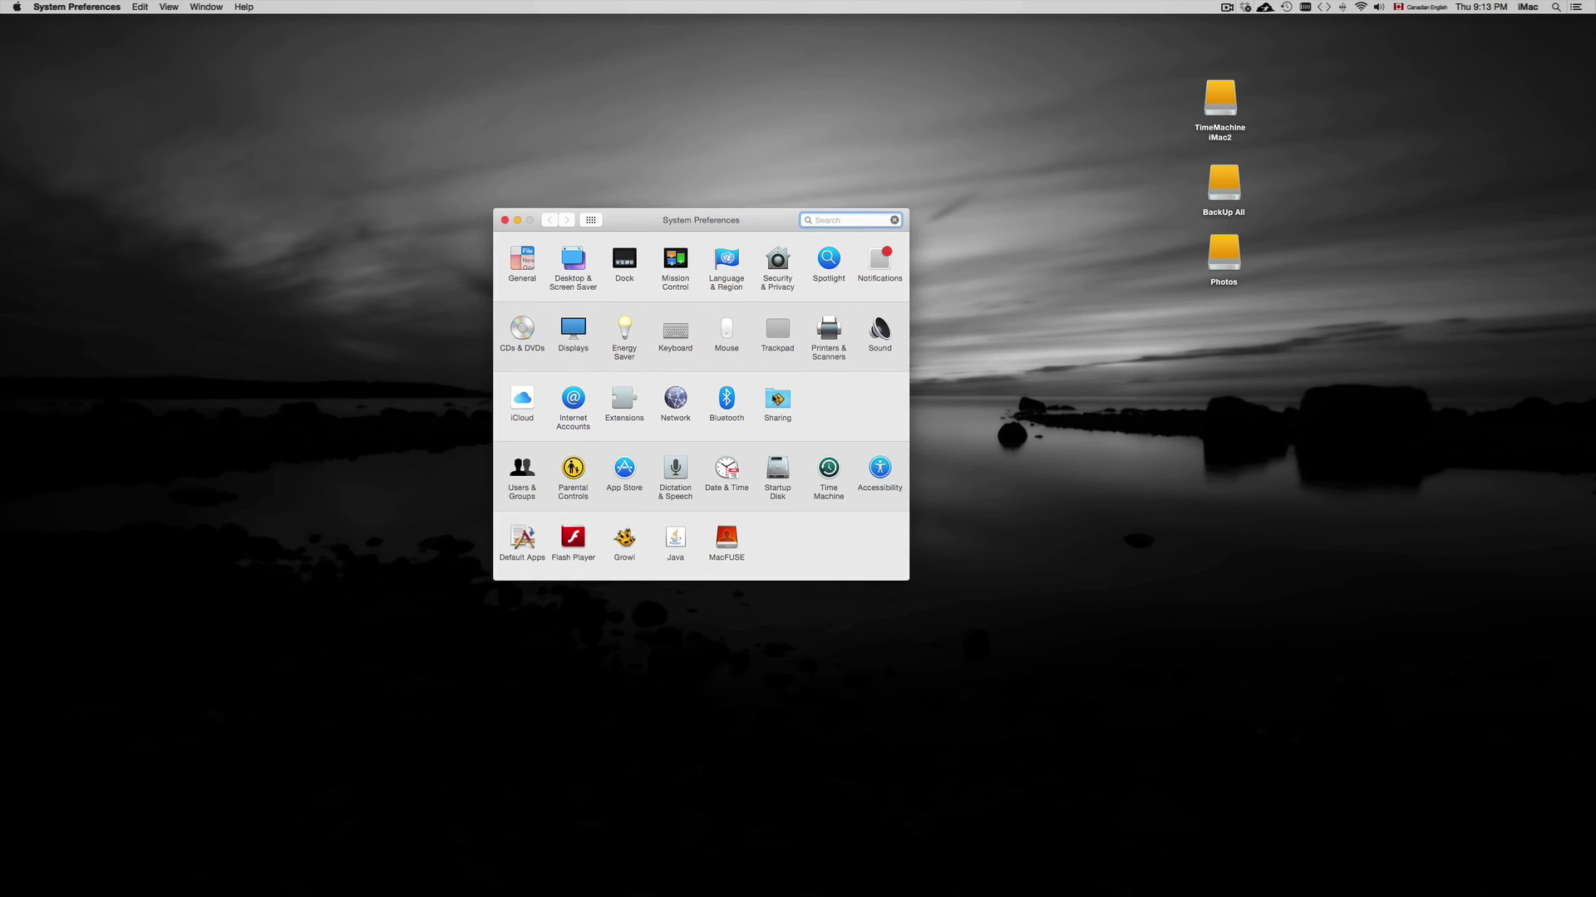
click(827, 469)
Add the TimeMachine iMac2 disk as a Time Machine backup disk.
scroll(815, 333, down, 5)
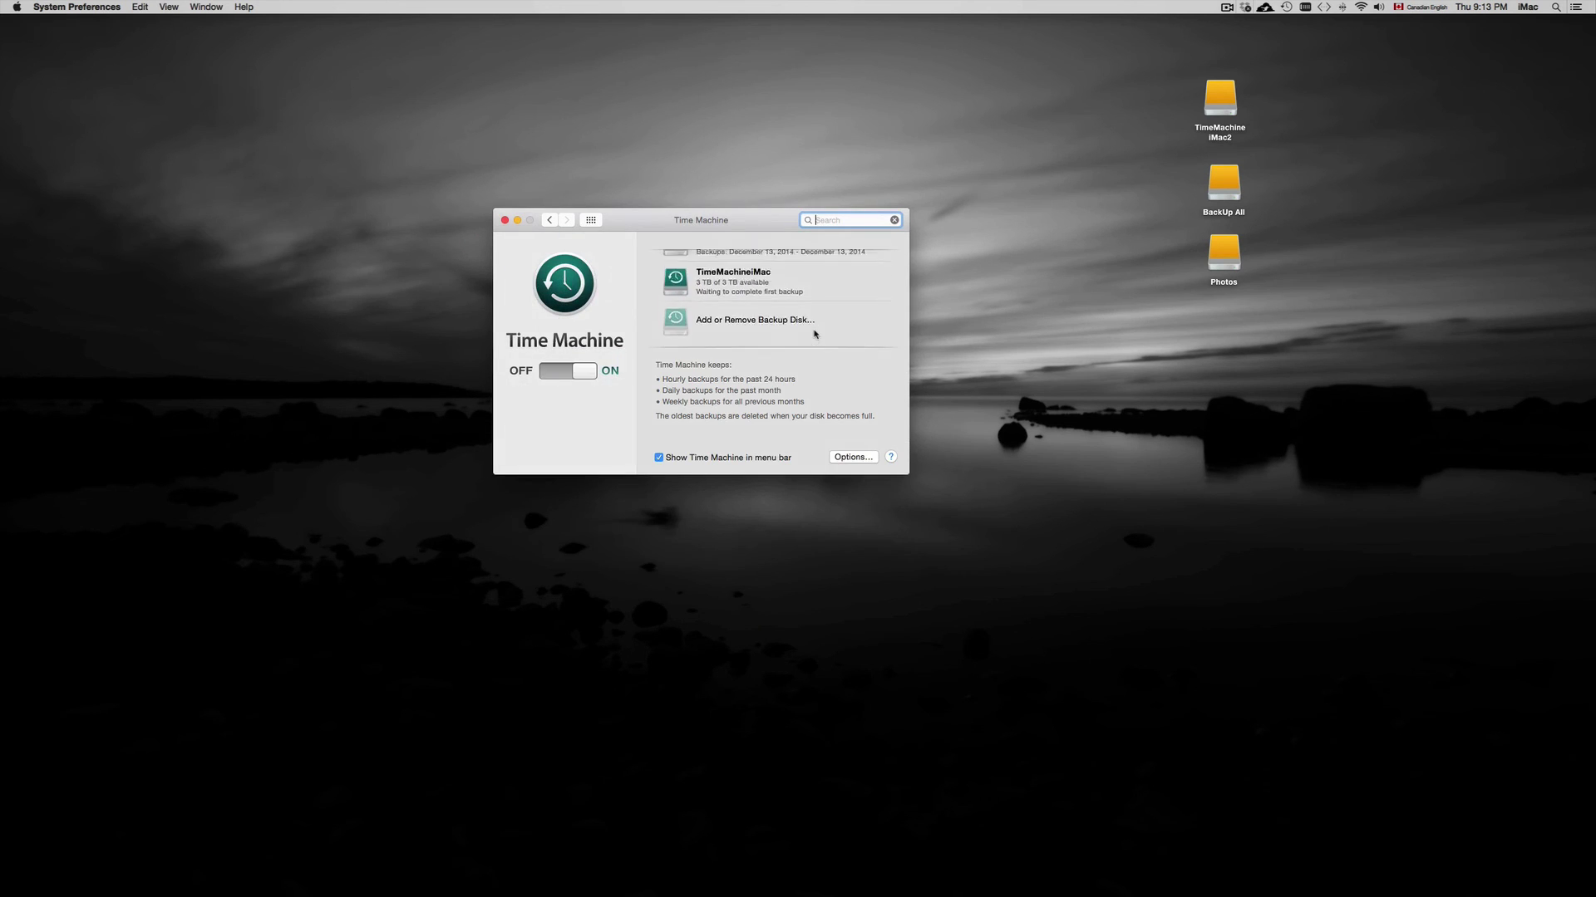
click(752, 327)
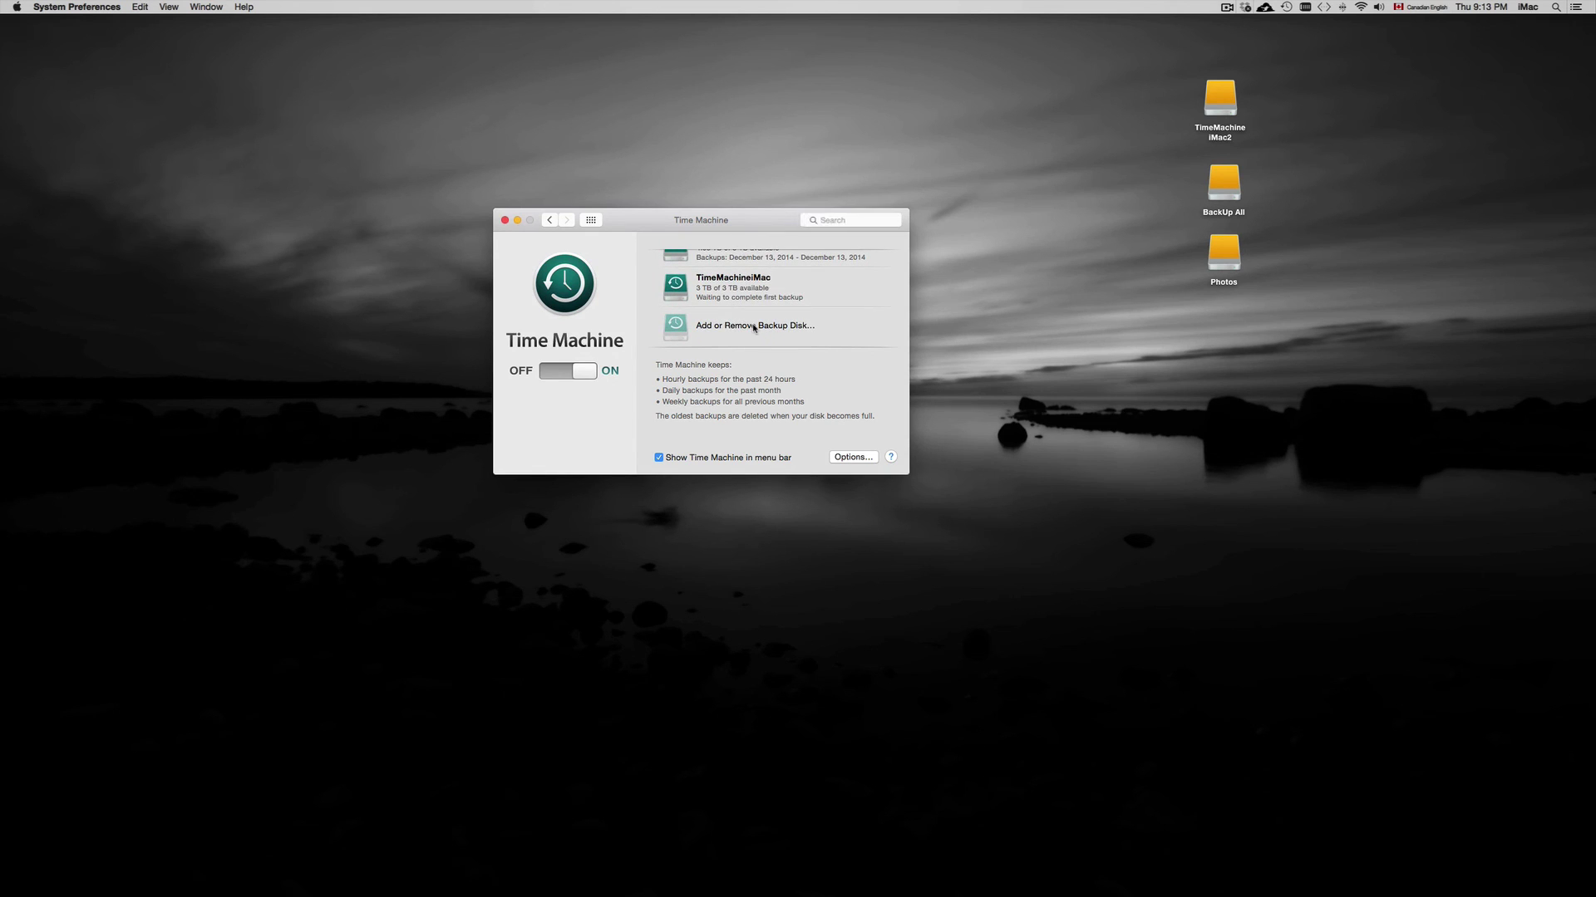
scroll(706, 344, down, 5)
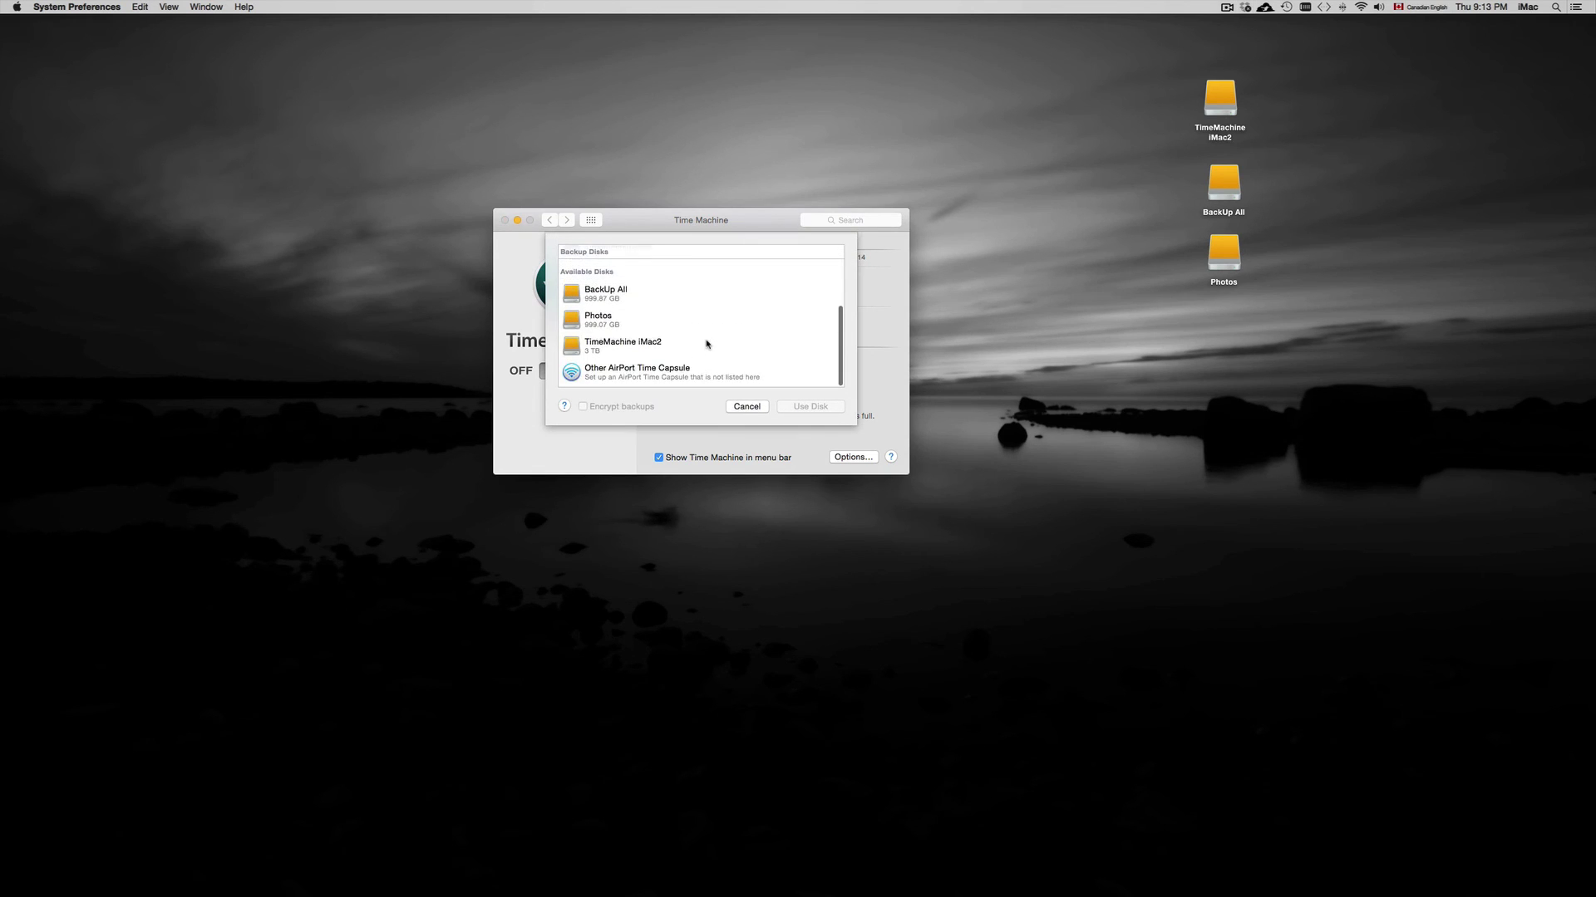
click(604, 350)
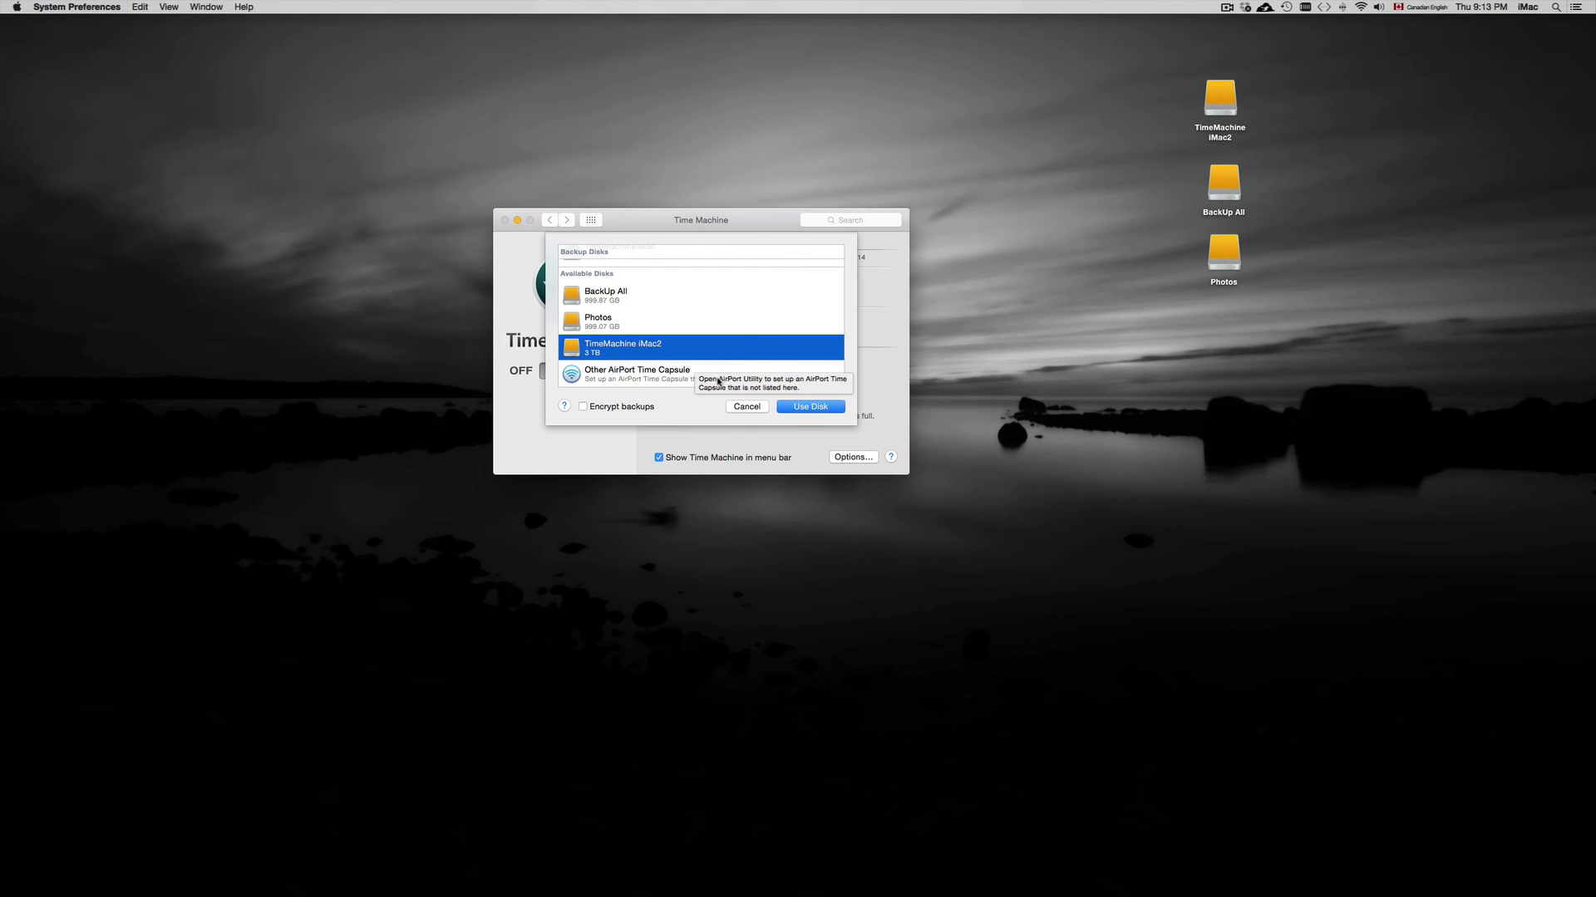
click(813, 407)
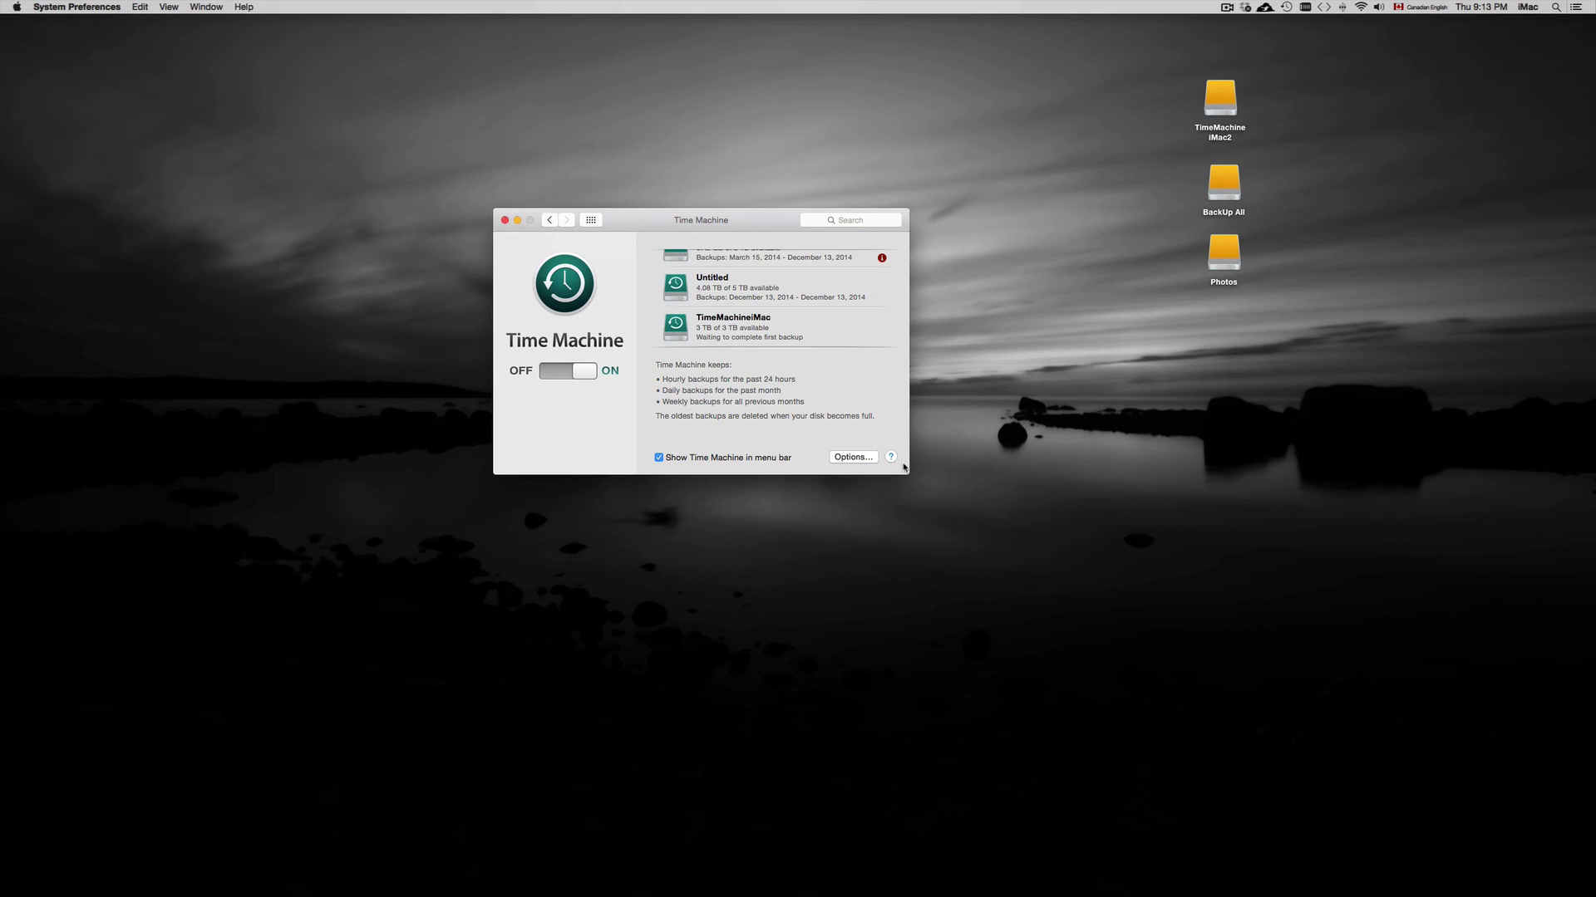
Review the list of Time Machine backup disks and the items excluded from backups, leaving the exclusions as they are.
scroll(783, 328, down, 2)
scroll(782, 329, up, 3)
scroll(752, 293, down, 1)
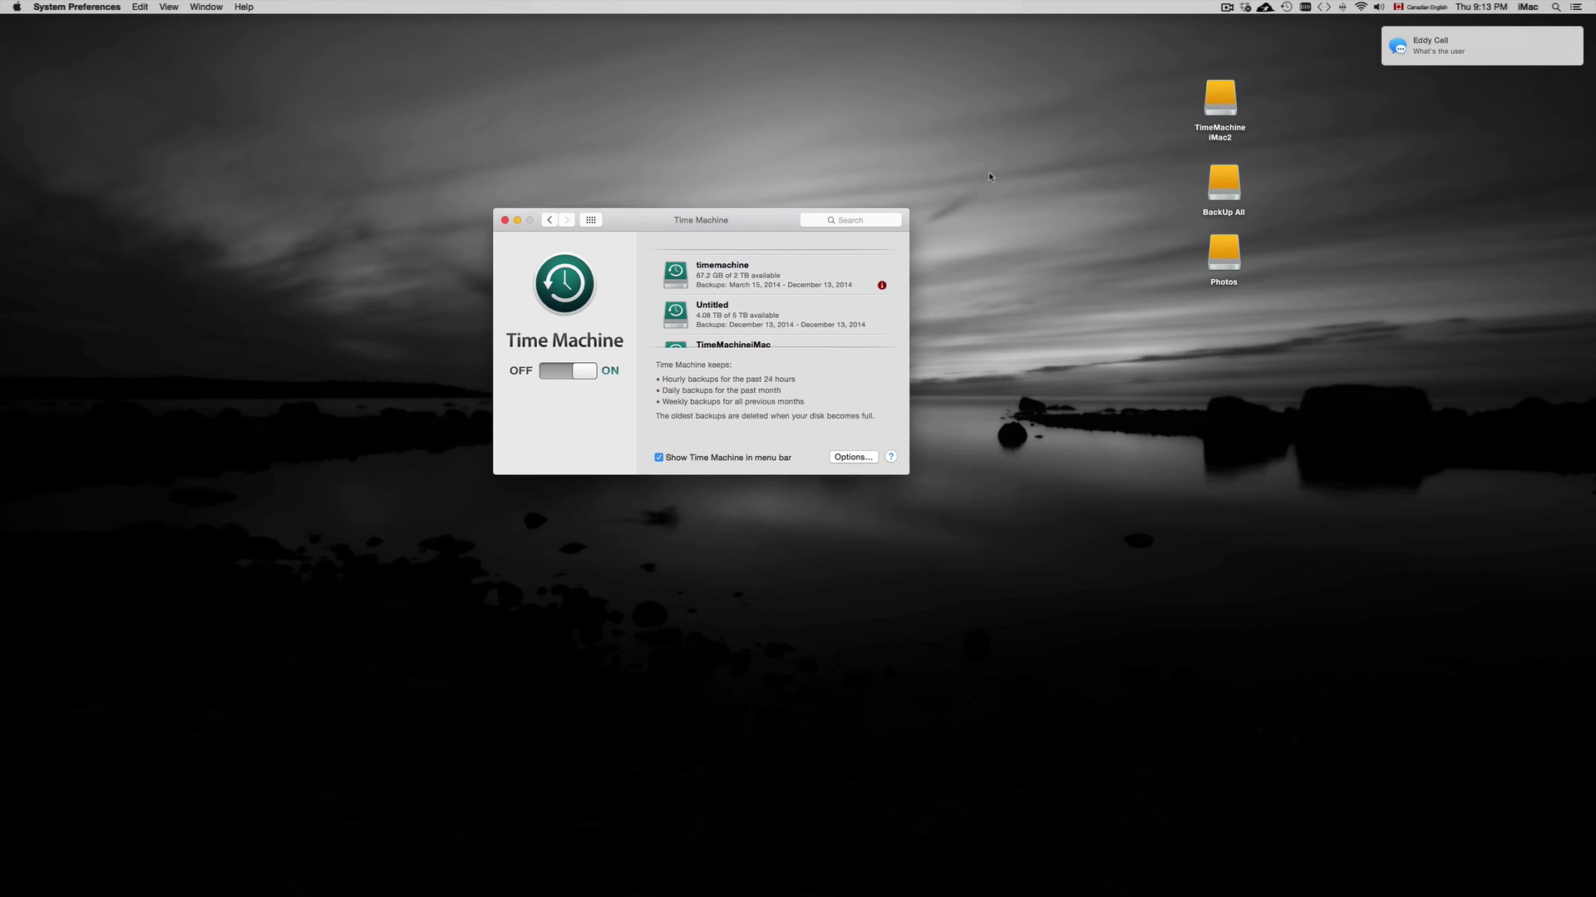
drag(758, 222, 953, 114)
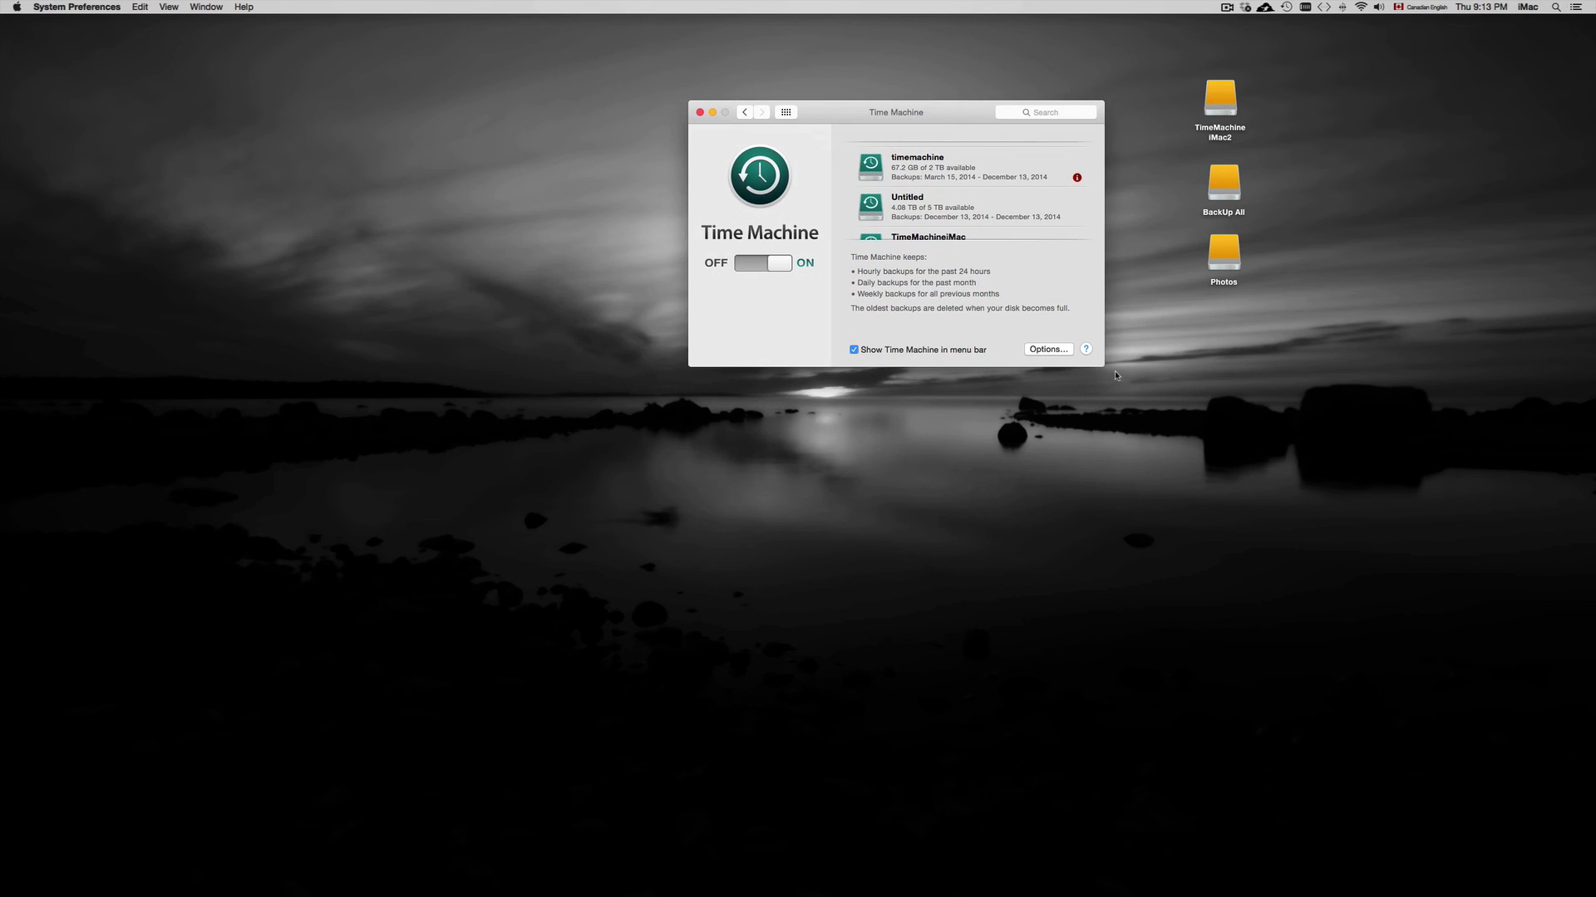
scroll(998, 240, down, 3)
scroll(988, 216, up, 3)
scroll(997, 216, down, 3)
click(1048, 349)
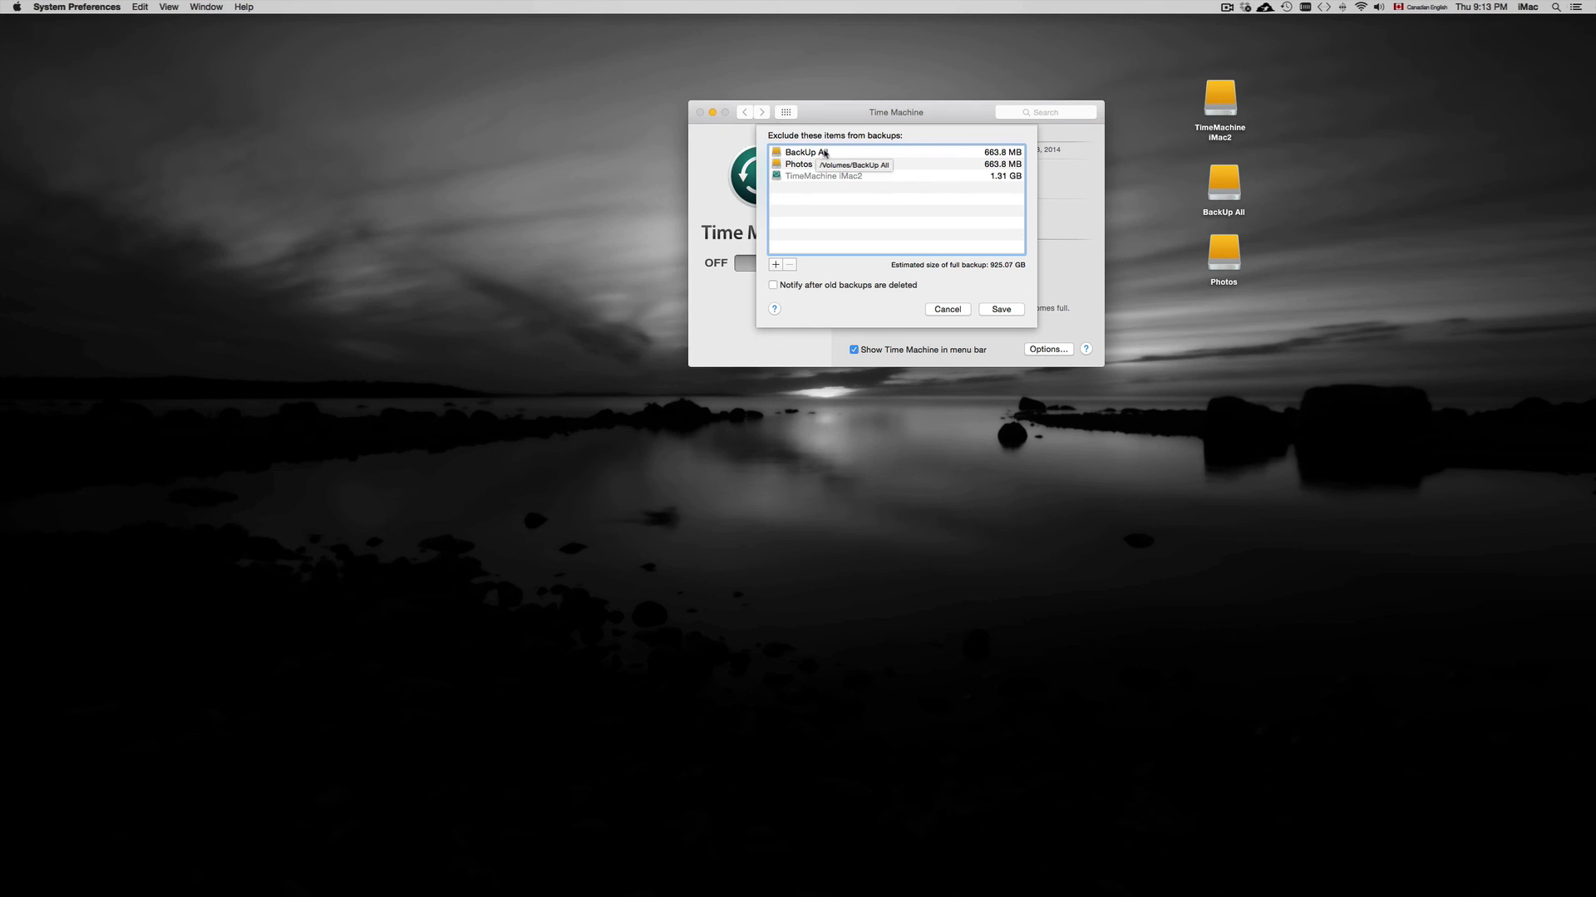
click(956, 310)
Start a Time Machine backup immediately, and close the Time Machine settings.
click(1287, 7)
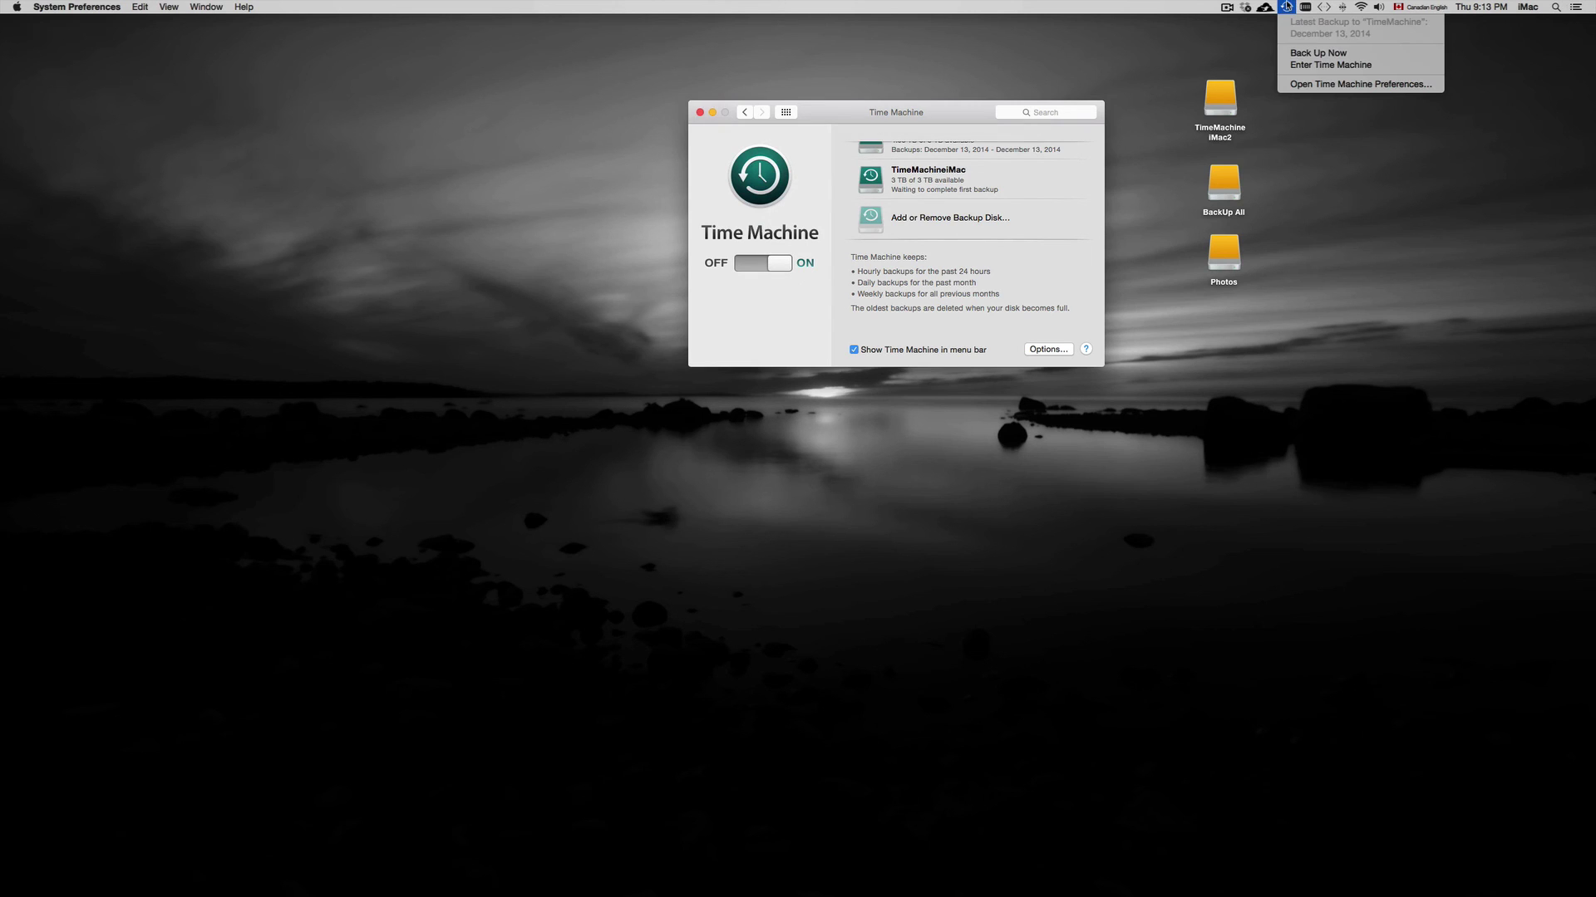
click(1315, 53)
drag(821, 111, 794, 181)
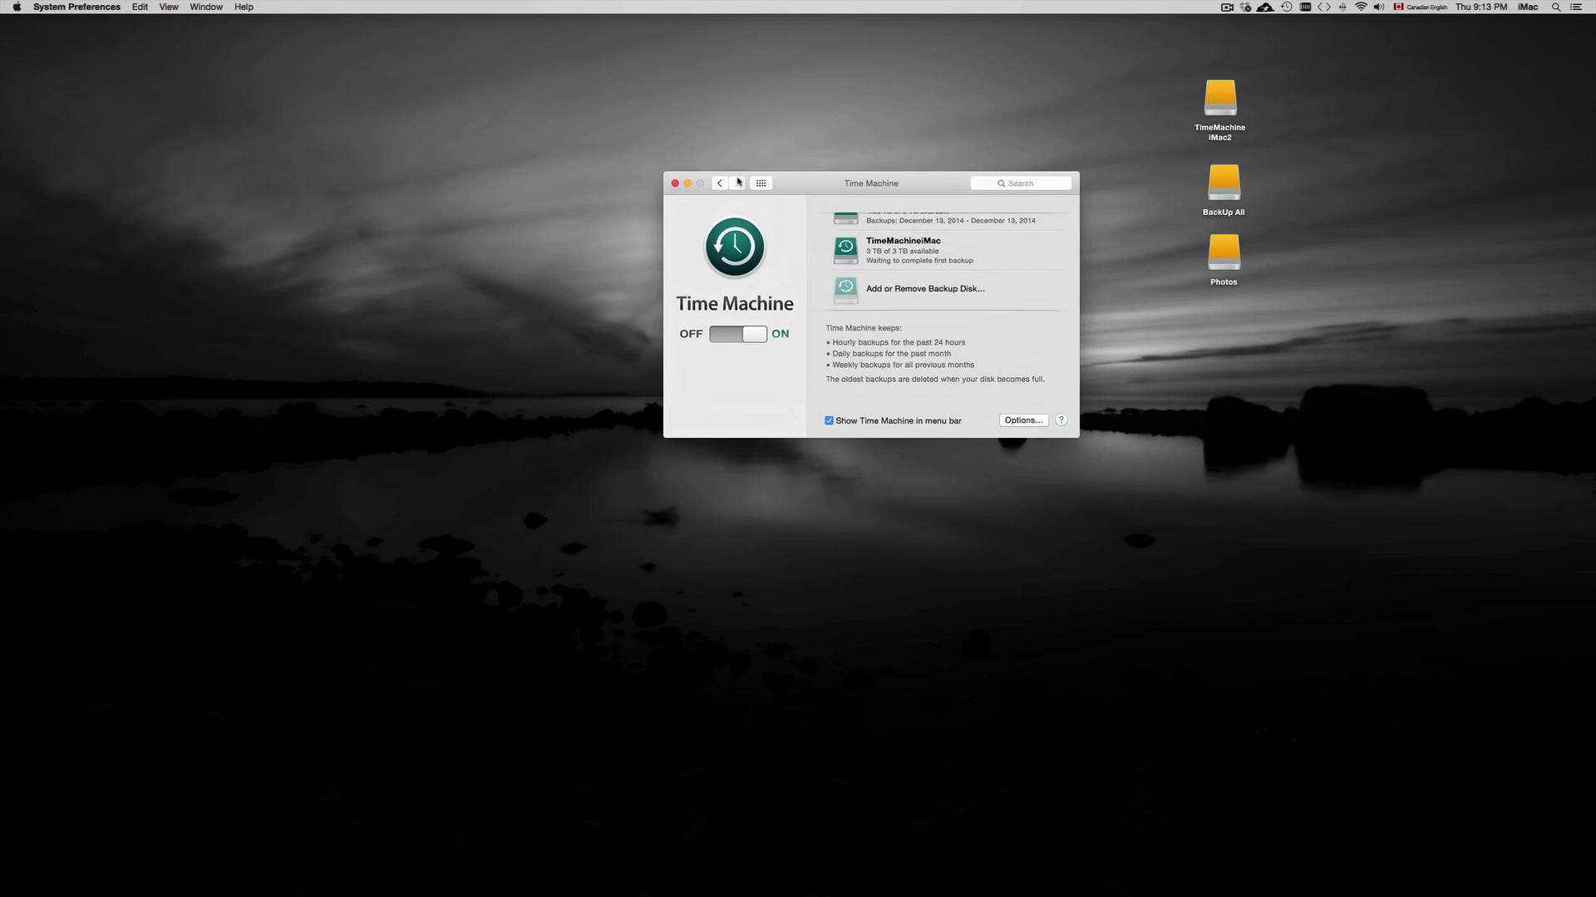
click(675, 183)
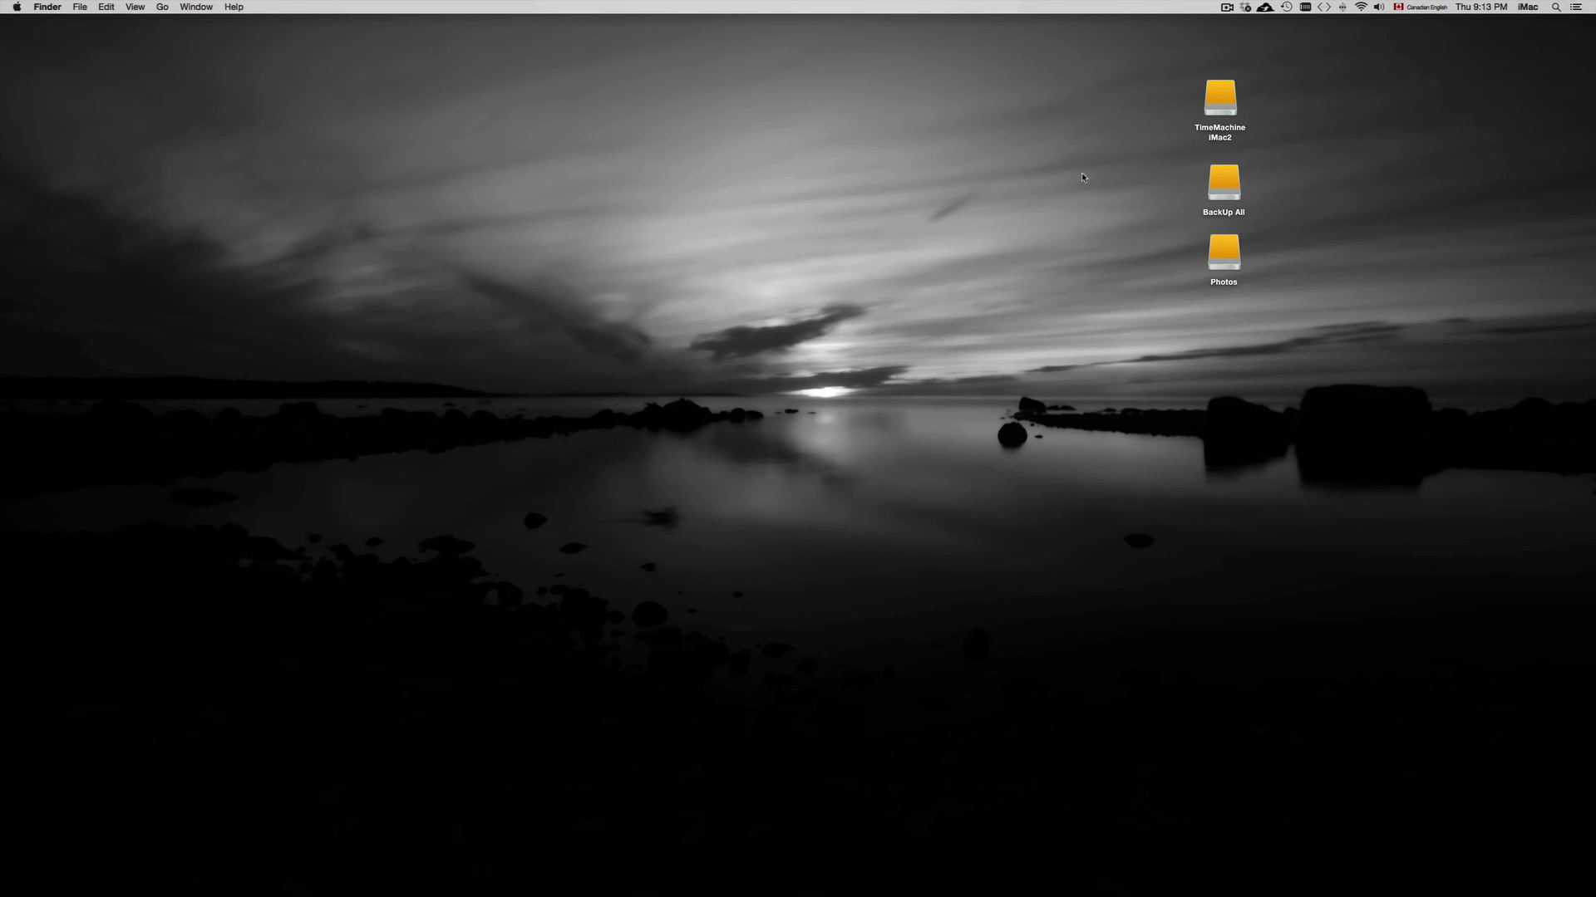
Look at the actions available for the TimeMachine iMac2 drive, and put its icon back above BackUp All.
drag(1222, 101, 1144, 115)
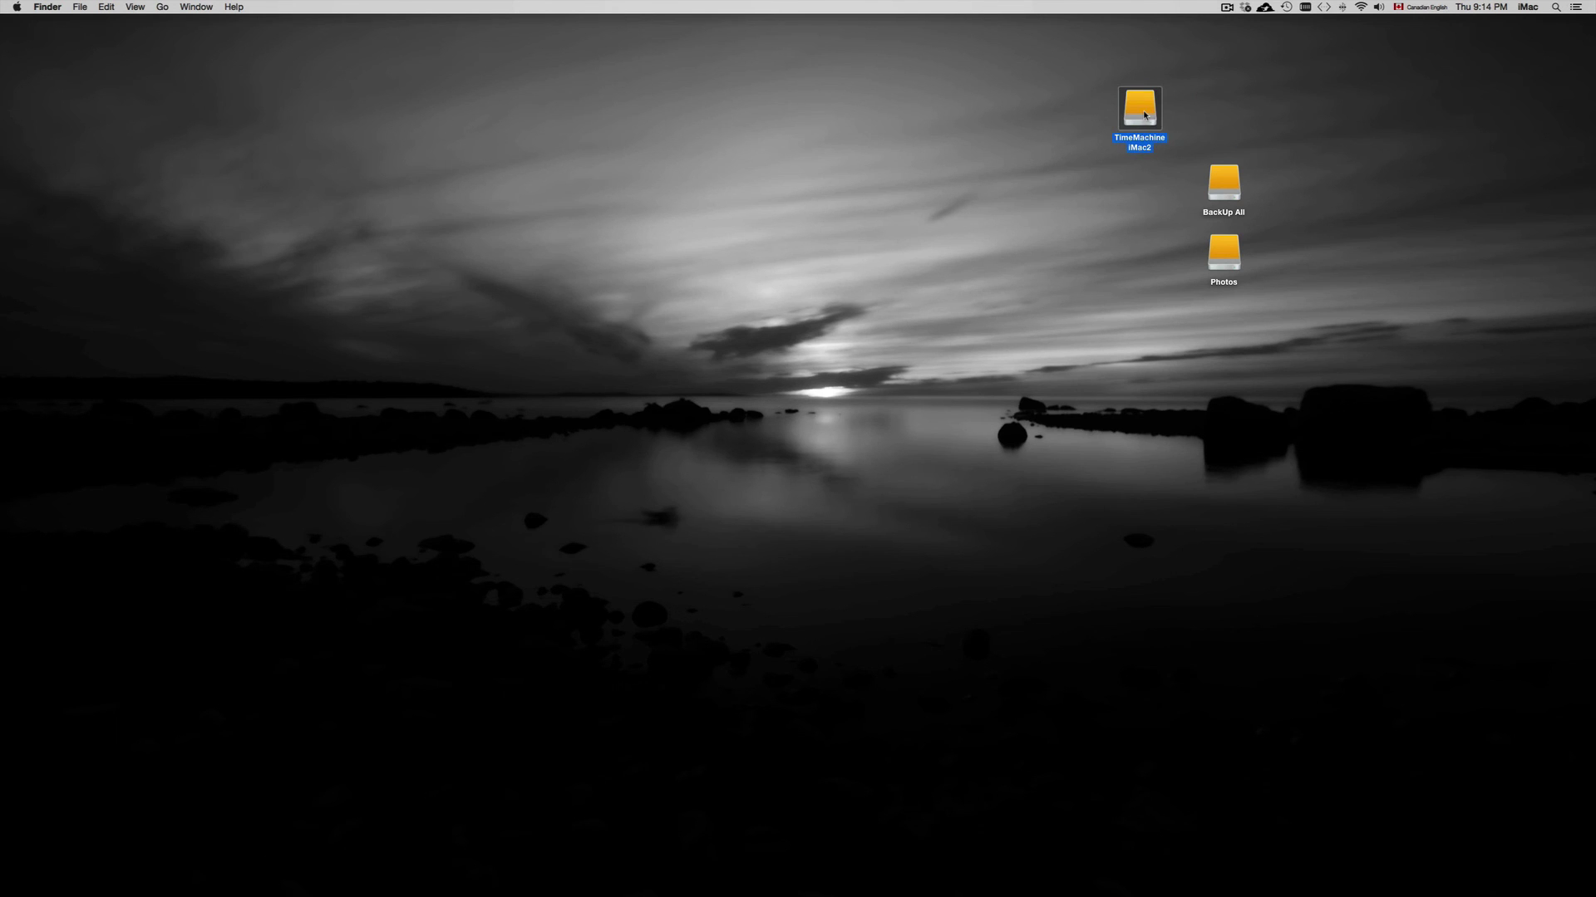
right_click(1144, 116)
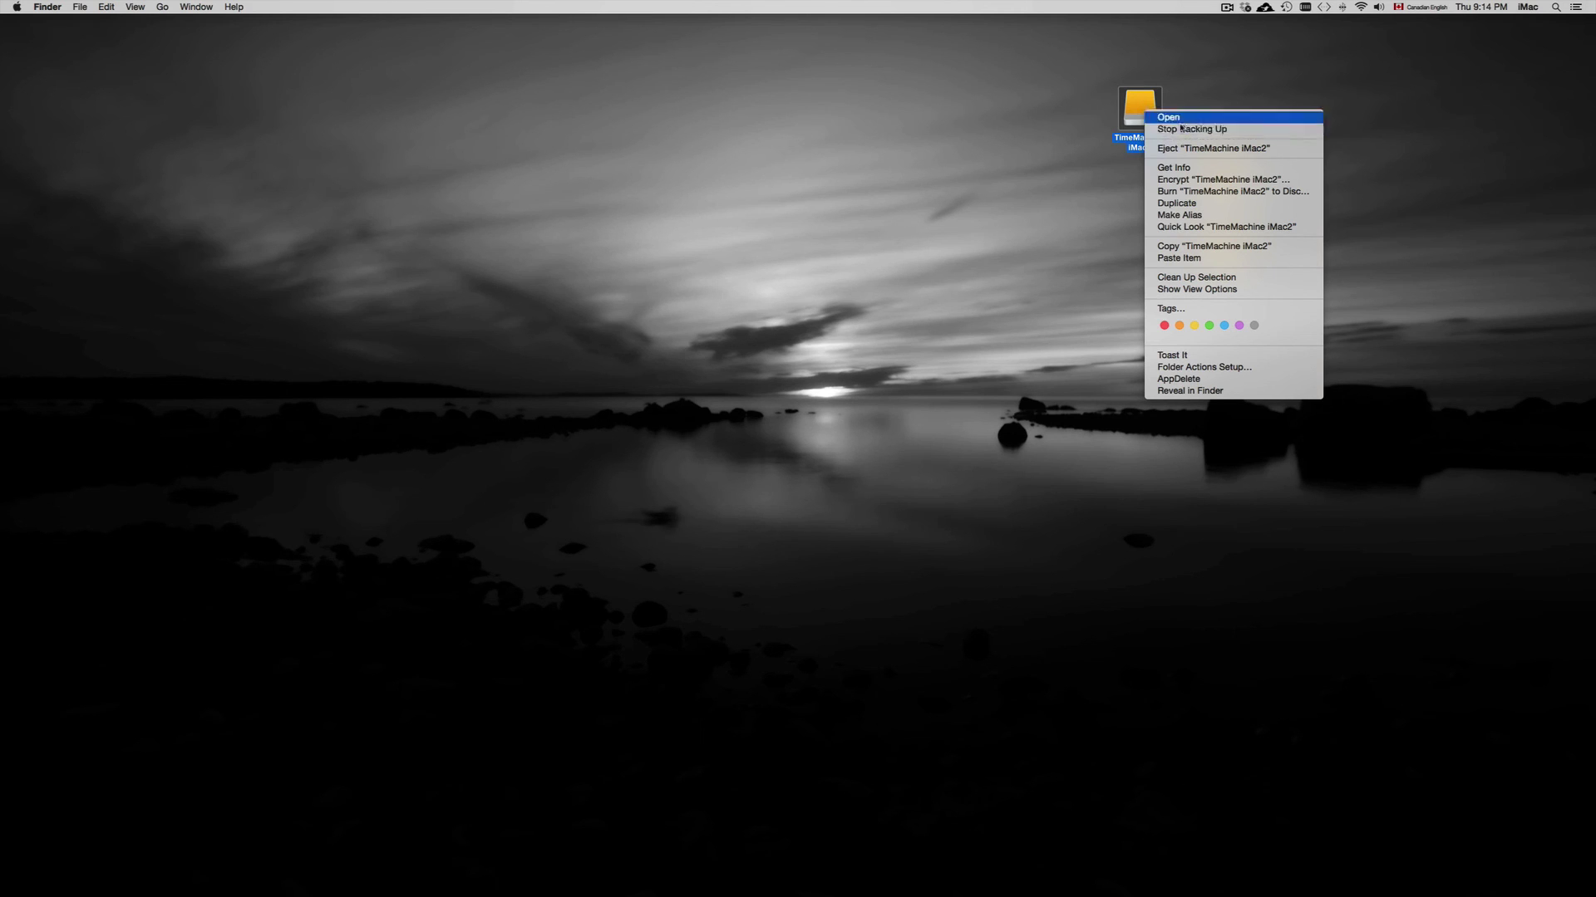
click(1175, 129)
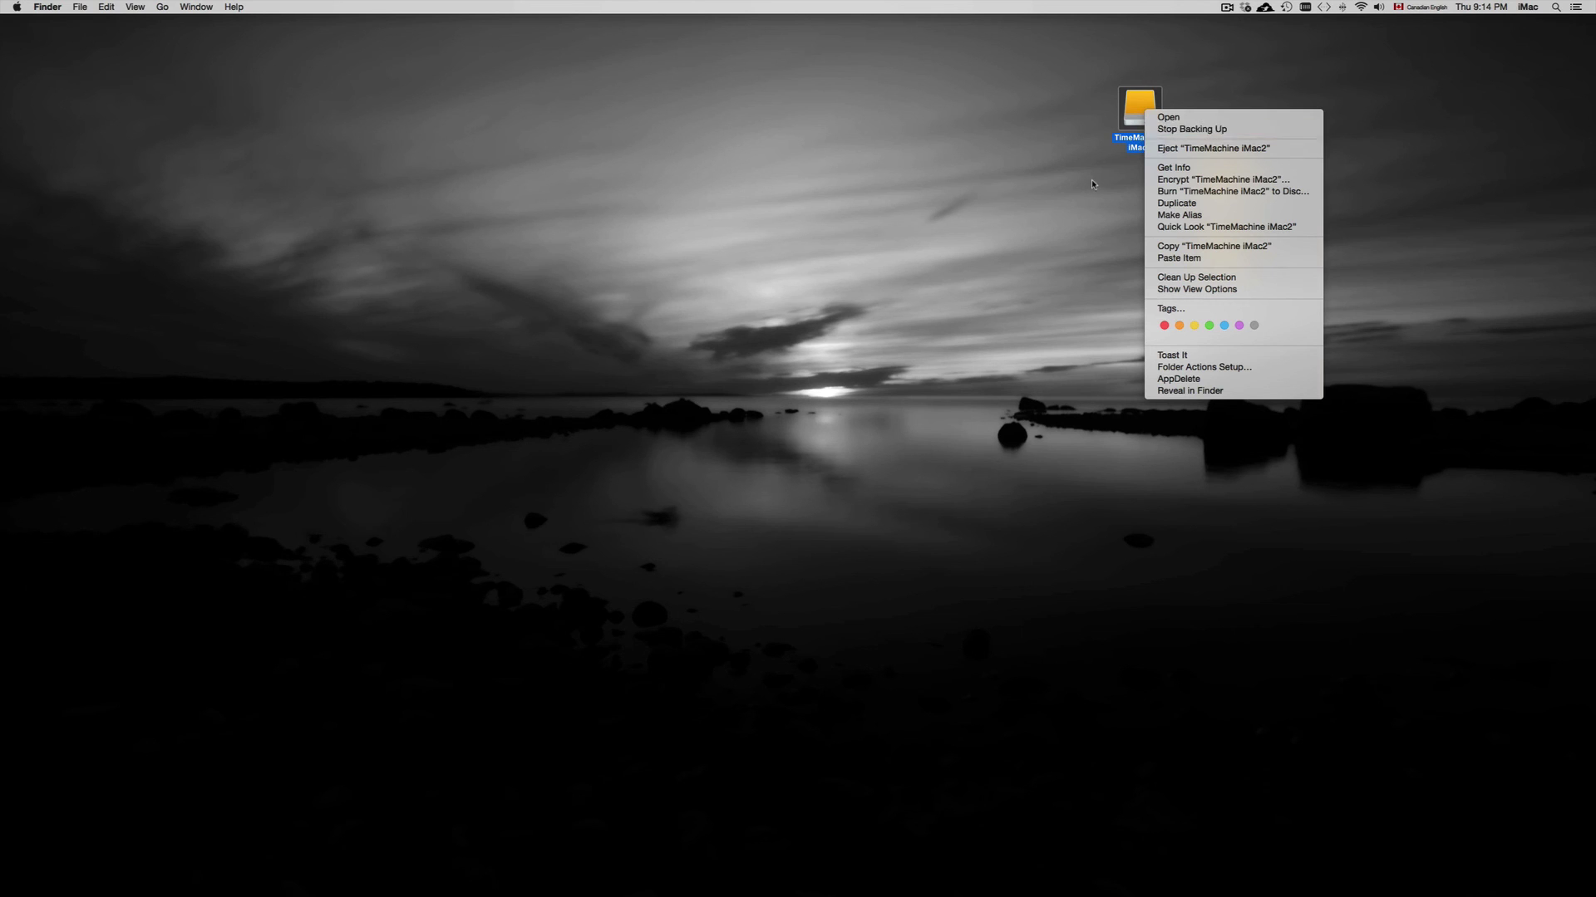
drag(1186, 109, 1212, 116)
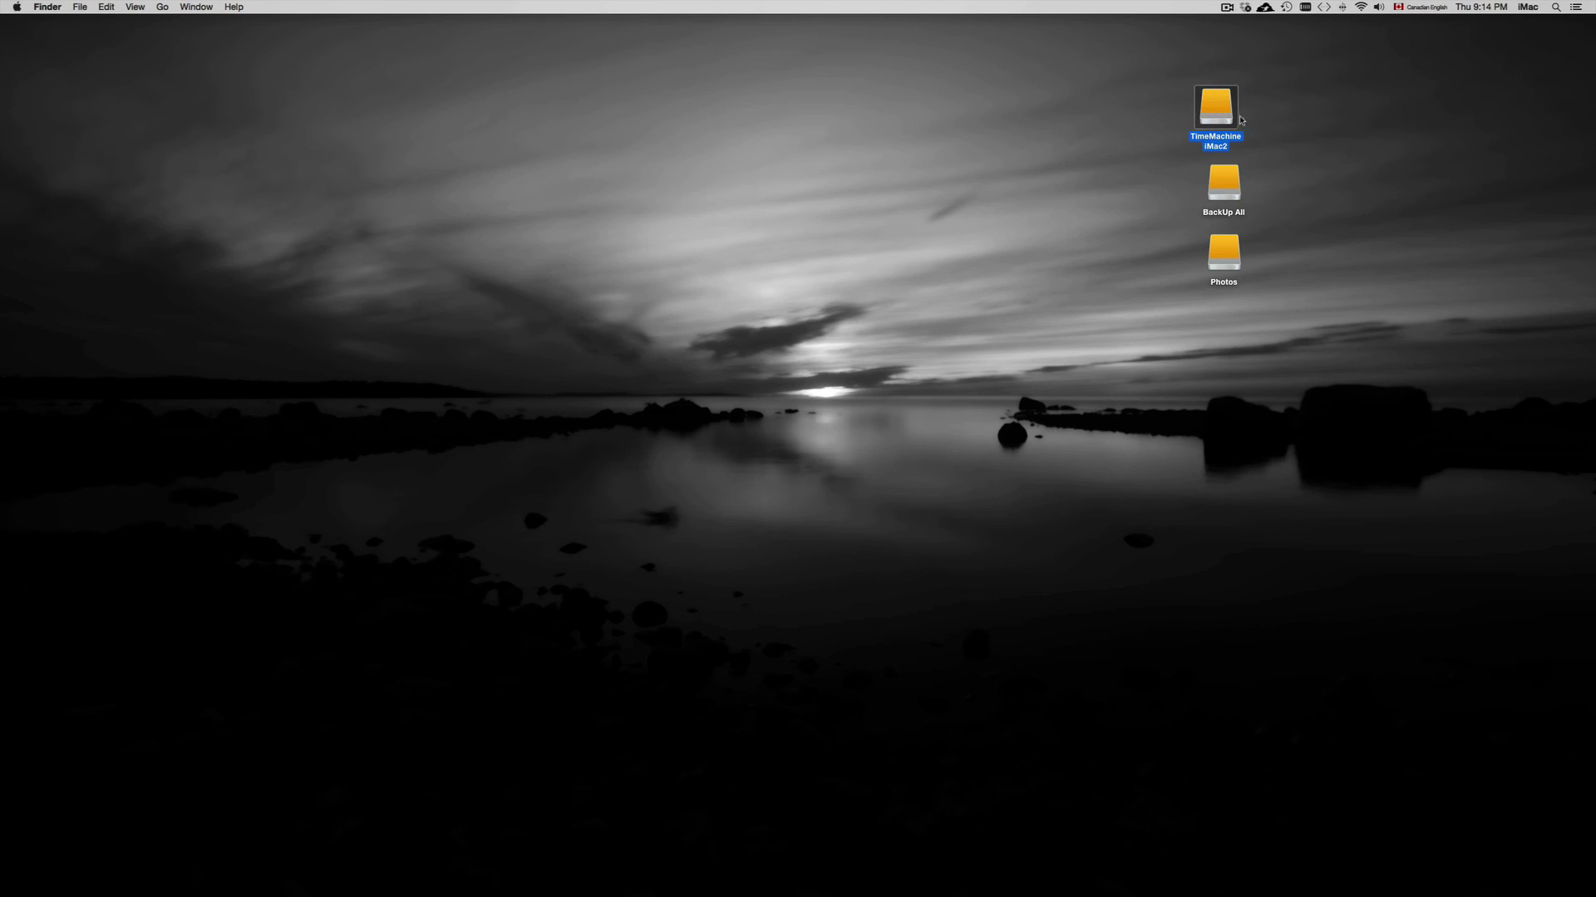
drag(1215, 118, 1223, 113)
click(1269, 126)
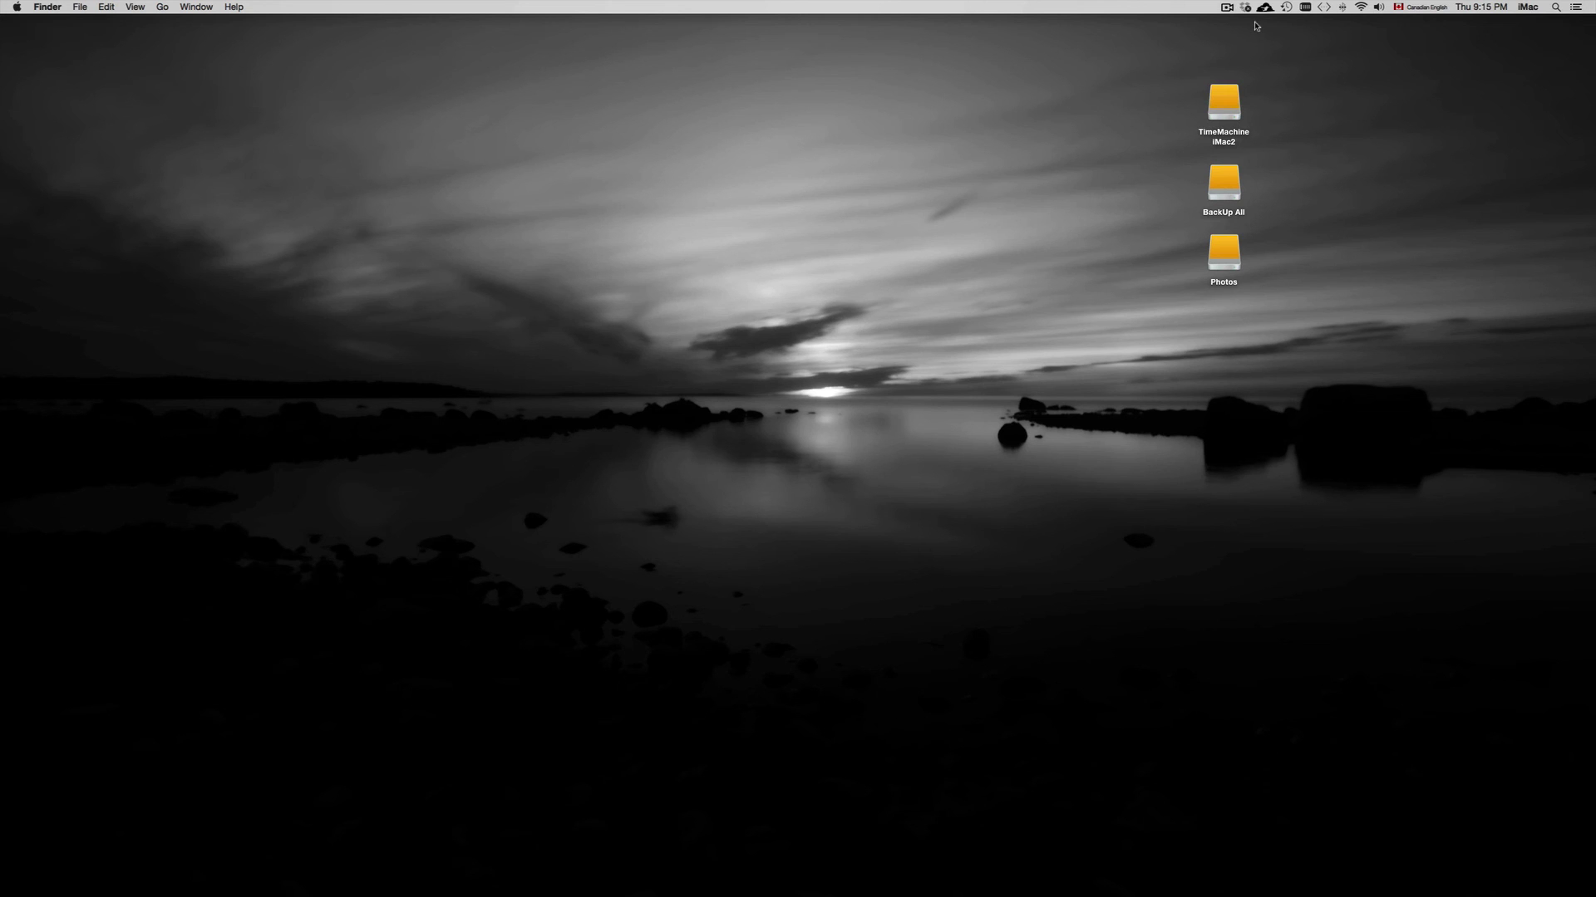
Open the BackUp All drive in an enlarged window to view its contents, and close it again.
drag(1237, 129, 1222, 118)
drag(1226, 202, 1197, 181)
double_click(1197, 181)
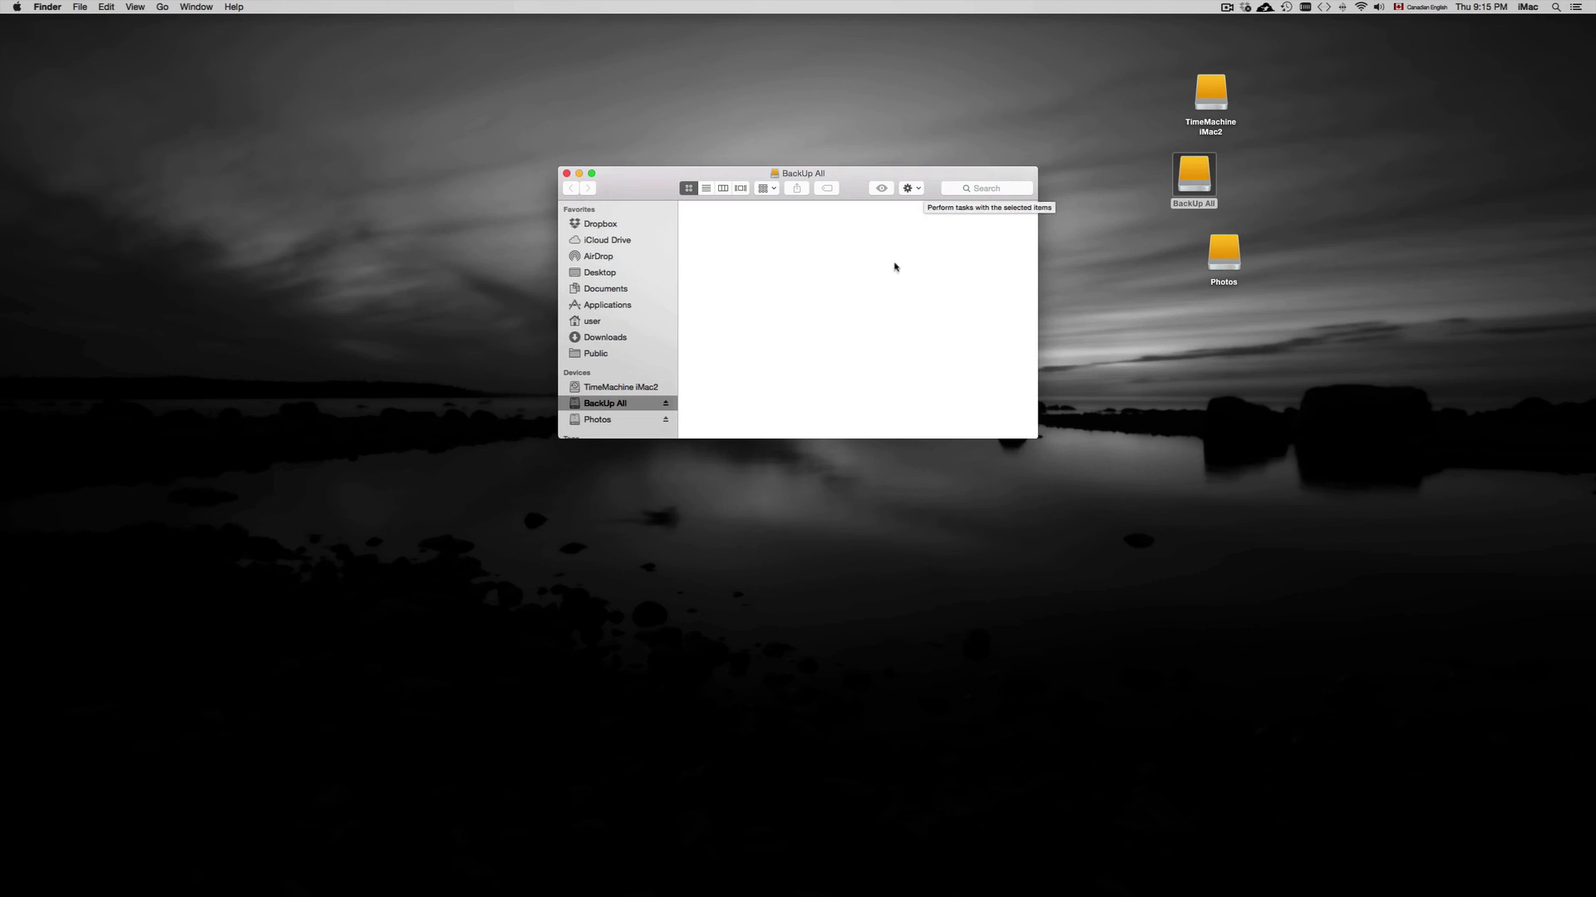
drag(1036, 432, 1200, 647)
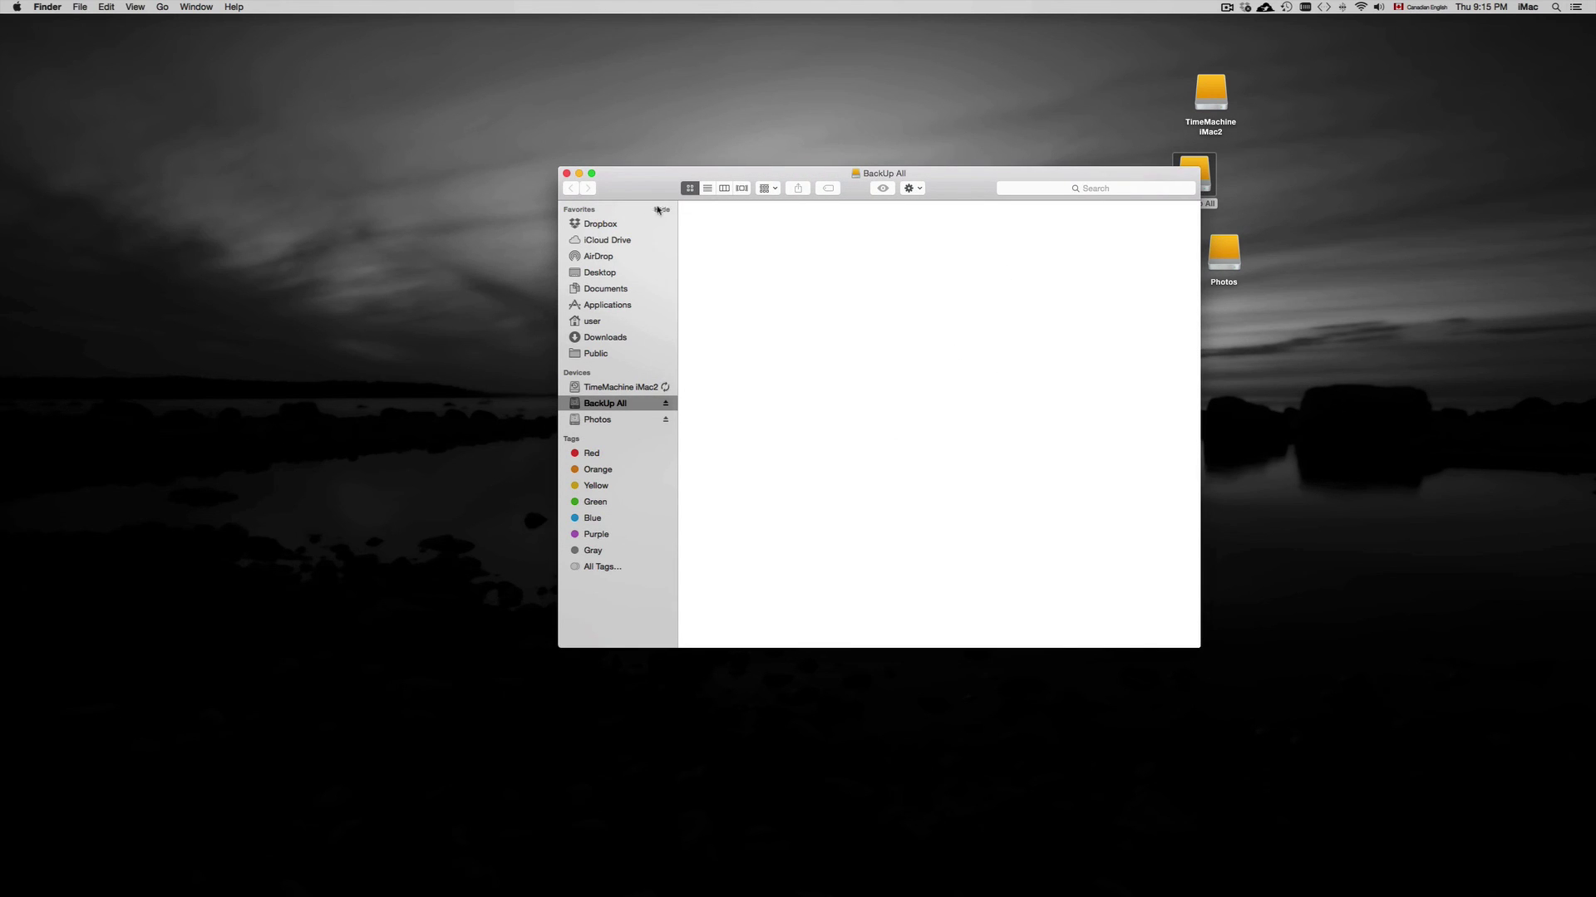
click(567, 174)
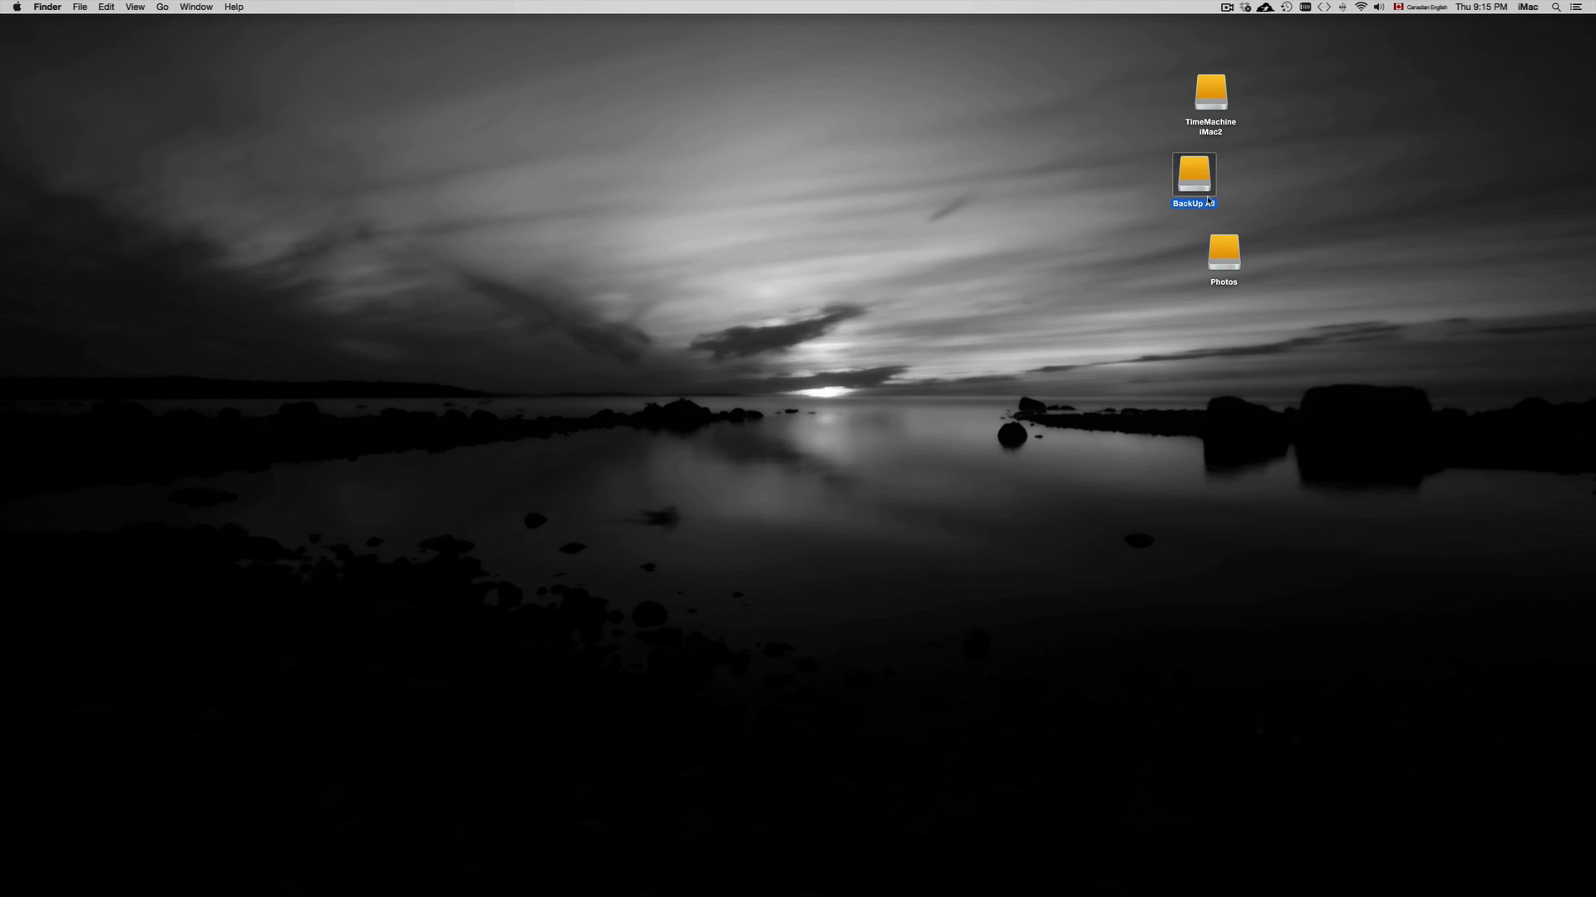
Line up the BackUp All and TimeMachine iMac2 drive icons above the Photos icon on the desktop.
mouse_move(1199, 183)
mouse_down()
mouse_move(1241, 185)
mouse_move(1230, 191)
mouse_up()
click(1219, 110)
drag(1220, 110, 1236, 127)
click(1286, 122)
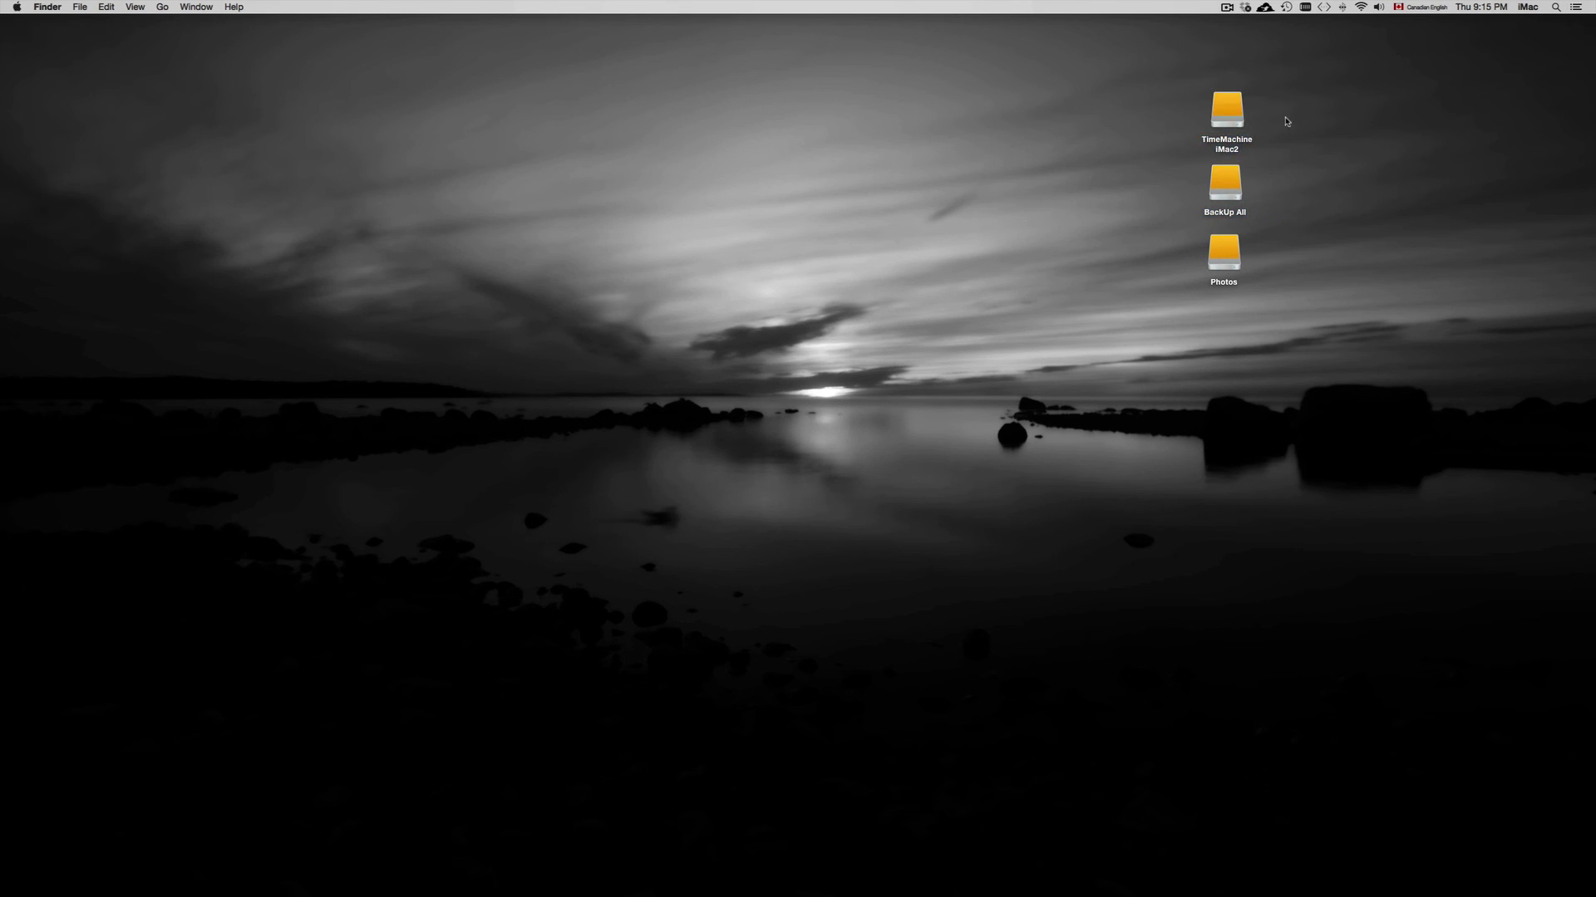